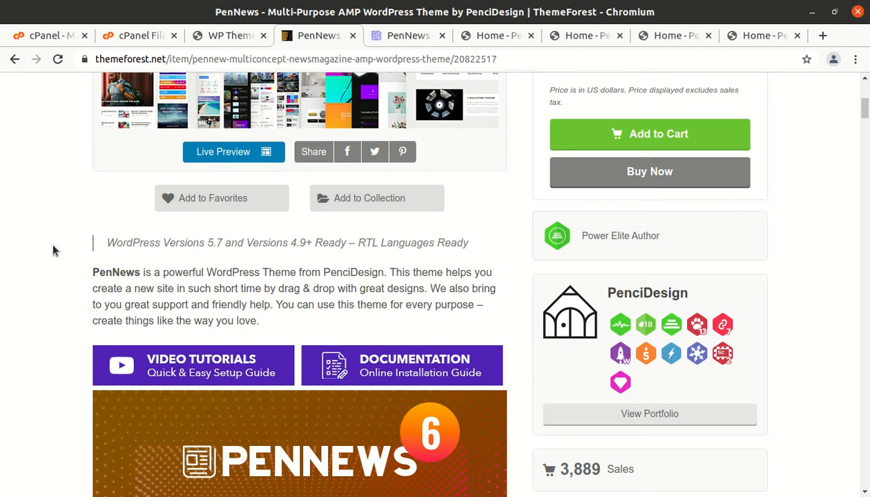
# Step: Highlight the theme name PenNews and the word AMP in the title of the ThemeForest item page
pyautogui.scroll(6, 53, 251)
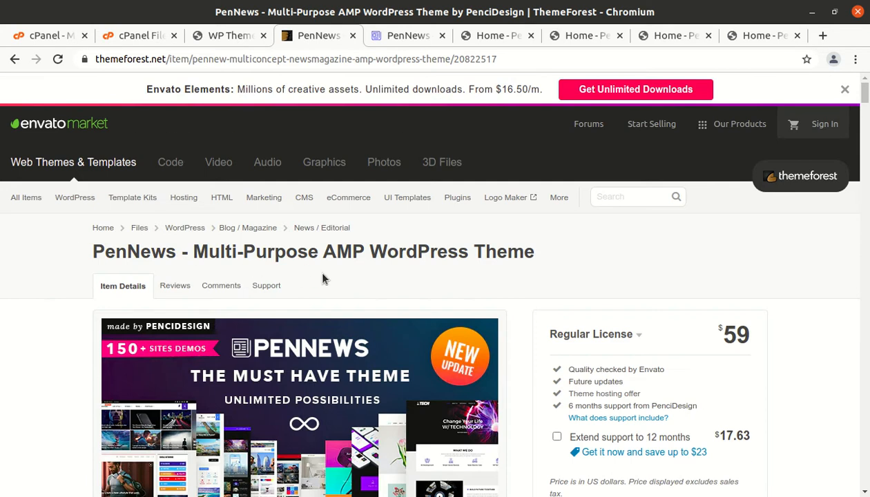
pyautogui.moveTo(88, 257); pyautogui.dragTo(171, 259)
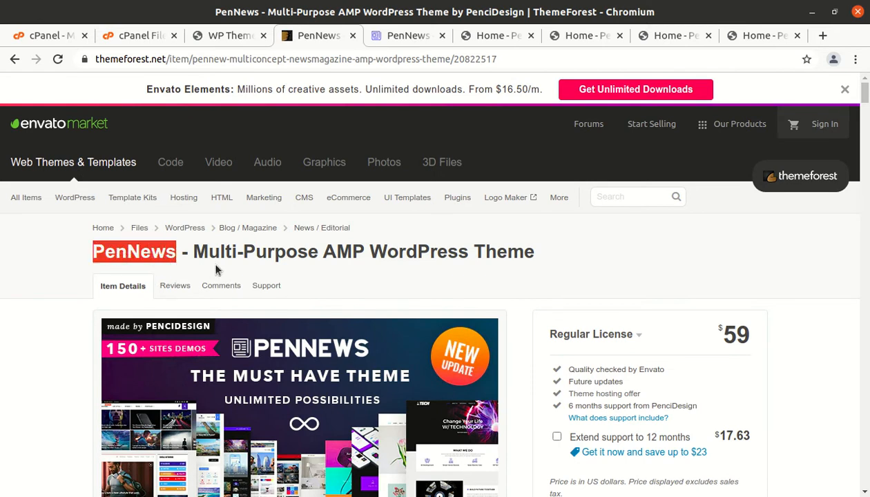
pyautogui.click(214, 269)
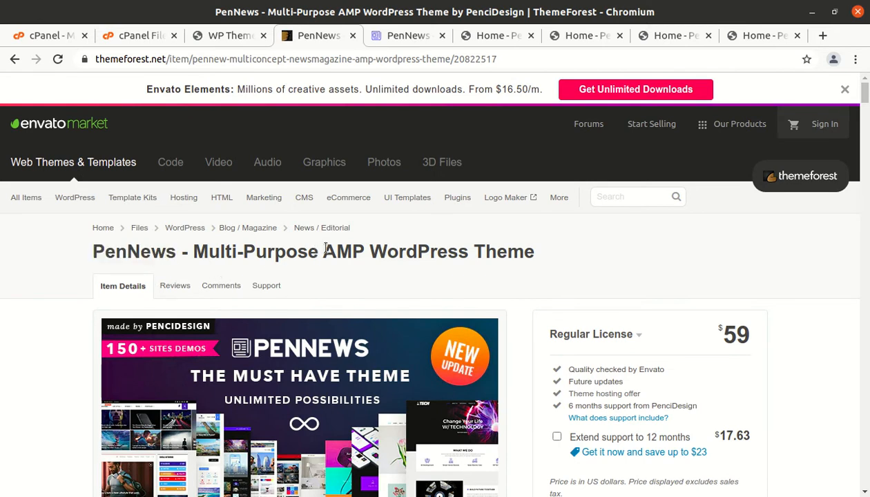
pyautogui.moveTo(323, 252); pyautogui.dragTo(360, 257)
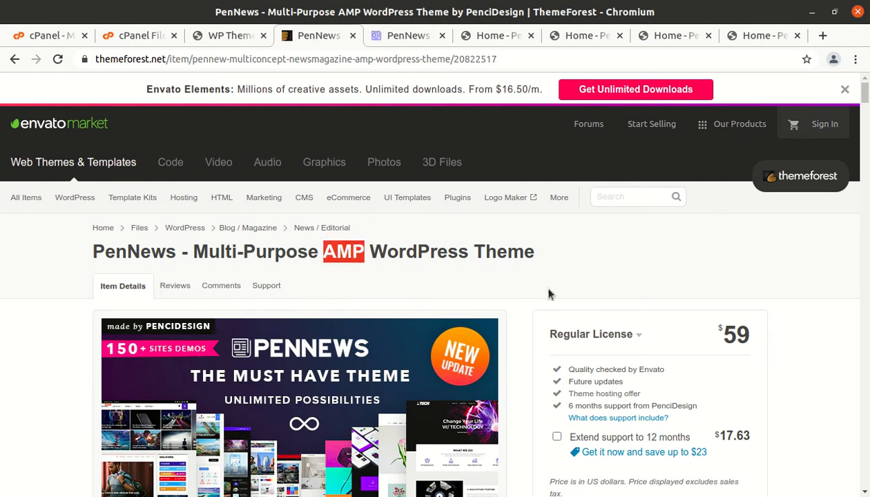
# Step: Review the PenNews item description, its feature banners and the list of websites using the theme, ending back at the title
pyautogui.scroll(-8, 531, 303)
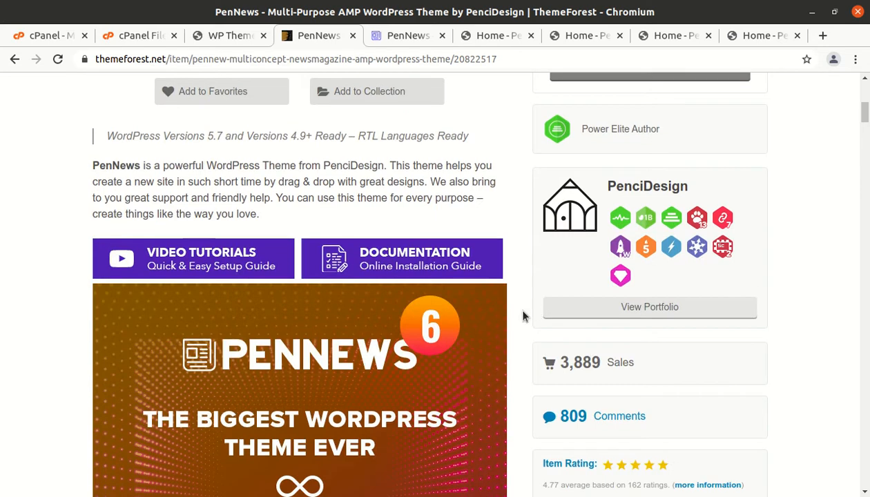
pyautogui.scroll(-3, 64, 326)
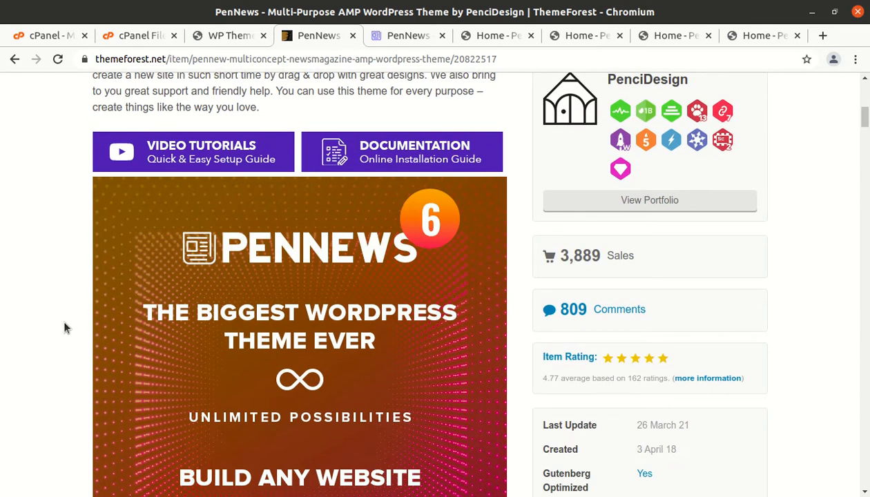
pyautogui.scroll(-3, 83, 316)
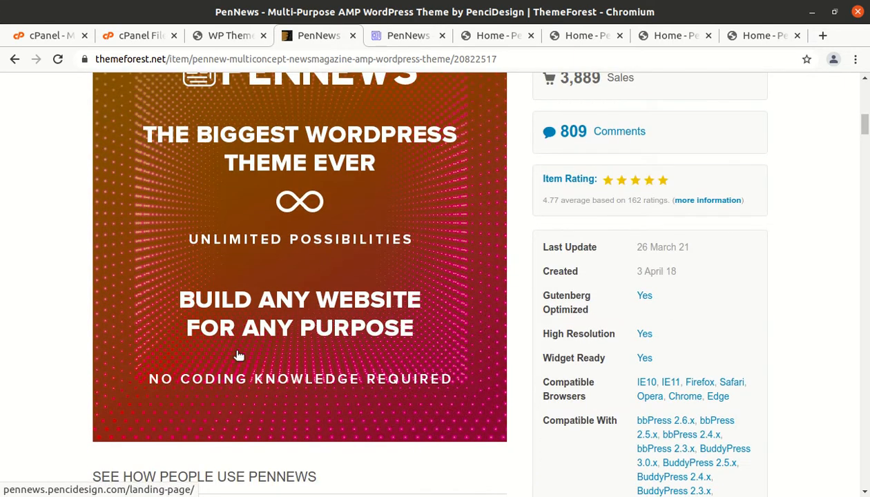
pyautogui.scroll(-3, 238, 355)
pyautogui.scroll(-2, 328, 399)
pyautogui.scroll(-5, 334, 400)
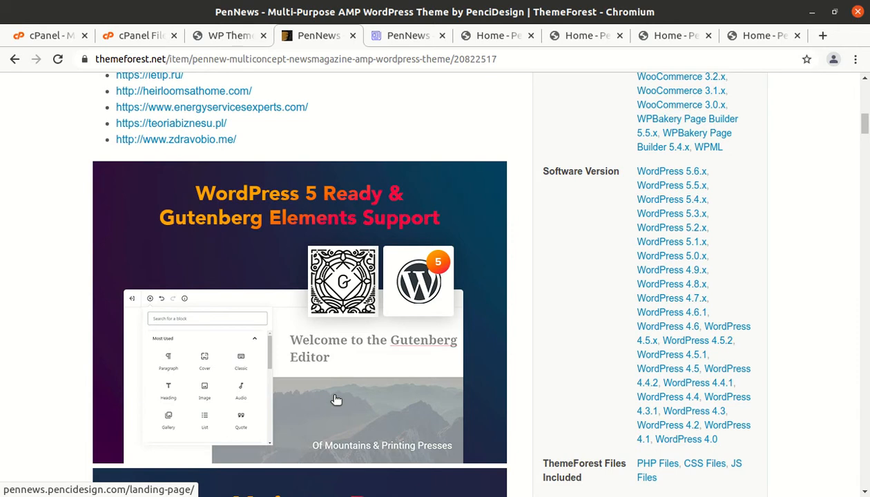
pyautogui.scroll(8, 428, 361)
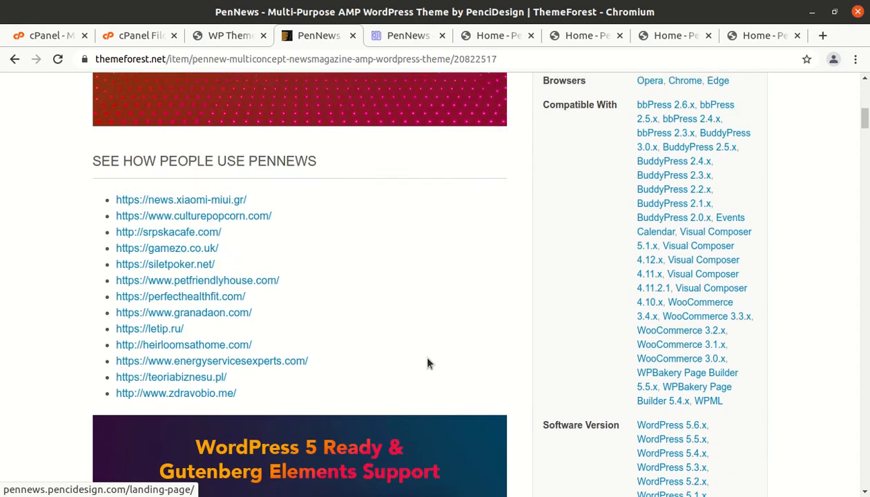
pyautogui.scroll(6, 427, 361)
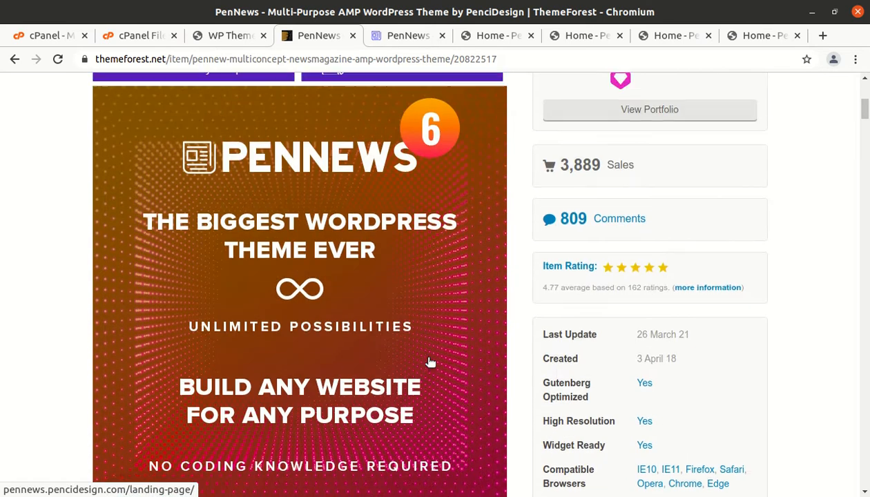
pyautogui.scroll(5, 429, 362)
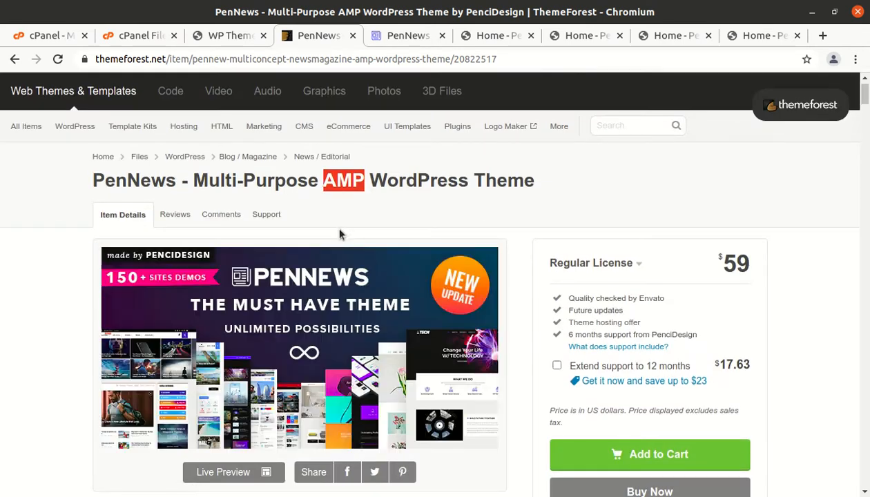
pyautogui.click(364, 204)
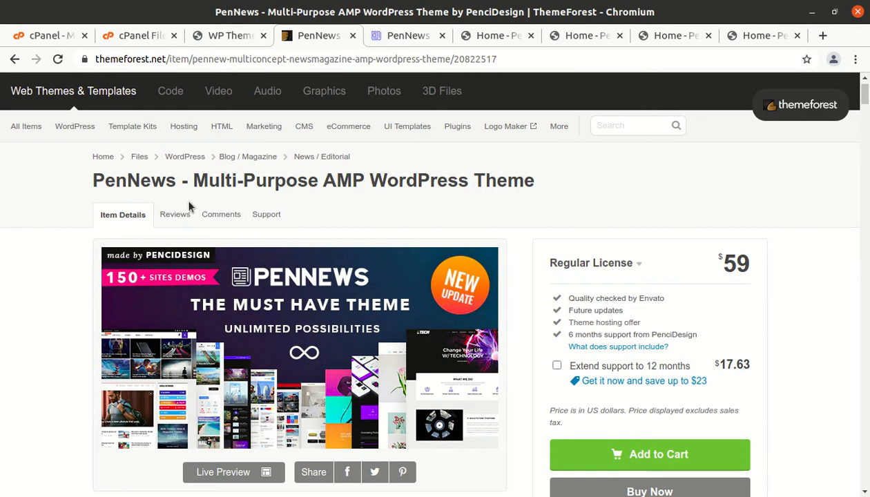
# Step: Highlight the theme's creation date, last update date and number of sales in the item information
pyautogui.scroll(-5, 97, 284)
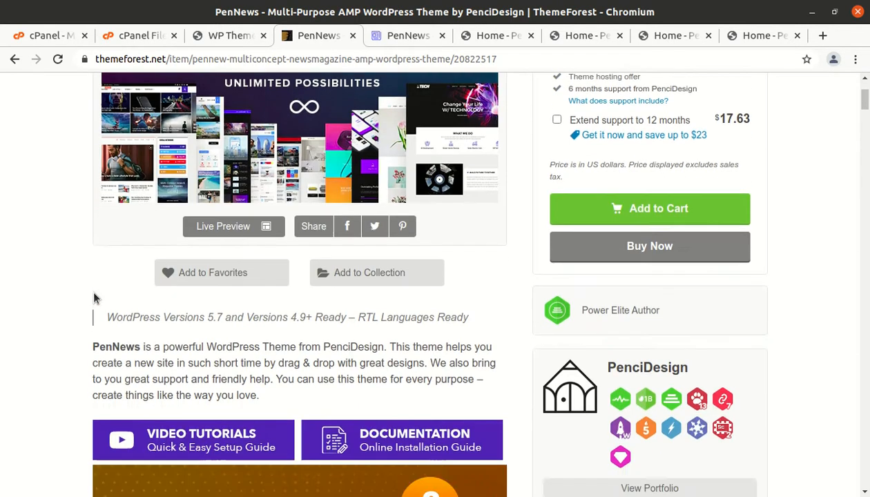
pyautogui.moveTo(593, 258); pyautogui.dragTo(582, 198)
pyautogui.scroll(-4, 619, 245)
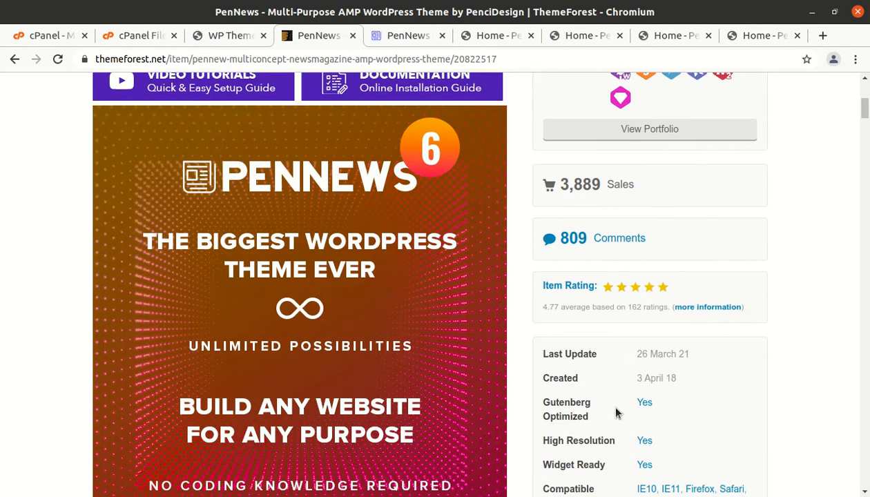
pyautogui.moveTo(682, 380); pyautogui.dragTo(635, 379)
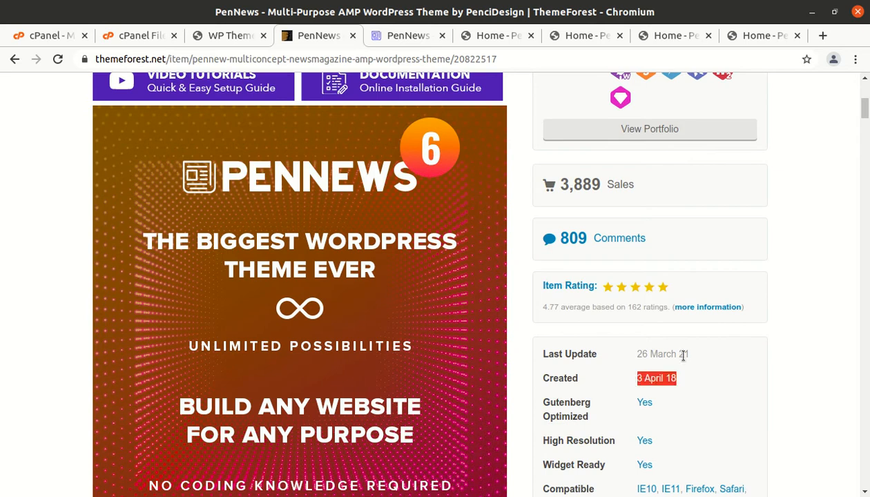
pyautogui.moveTo(694, 358); pyautogui.dragTo(631, 359)
pyautogui.scroll(2, 594, 398)
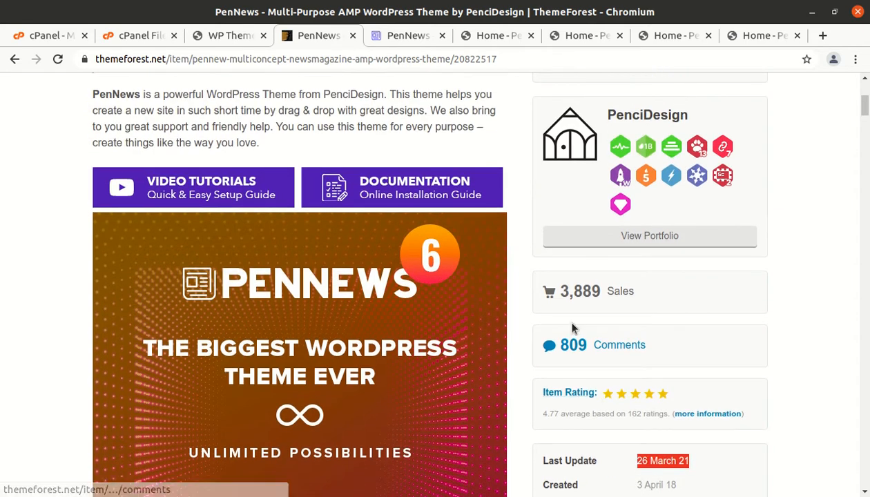
pyautogui.moveTo(605, 290); pyautogui.dragTo(562, 289)
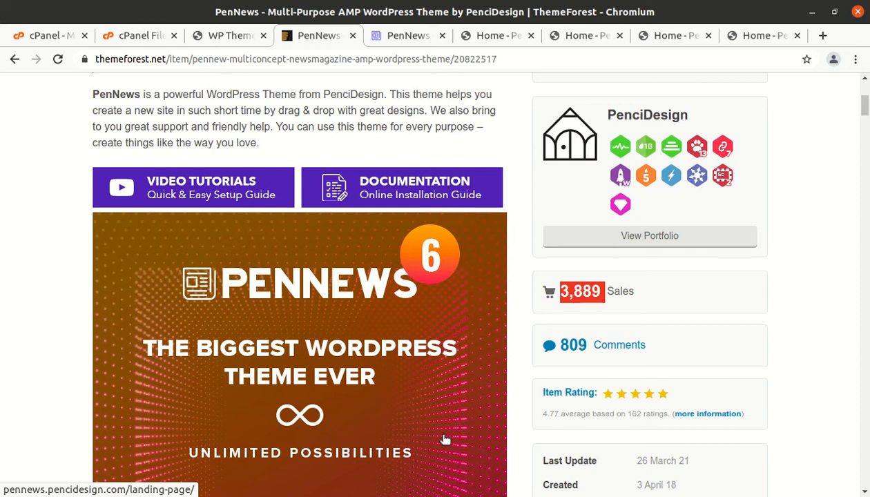
# Step: Switch to the PenNews landing page and browse the gallery of ready-made demo sites across its categories
pyautogui.scroll(-4, 420, 420)
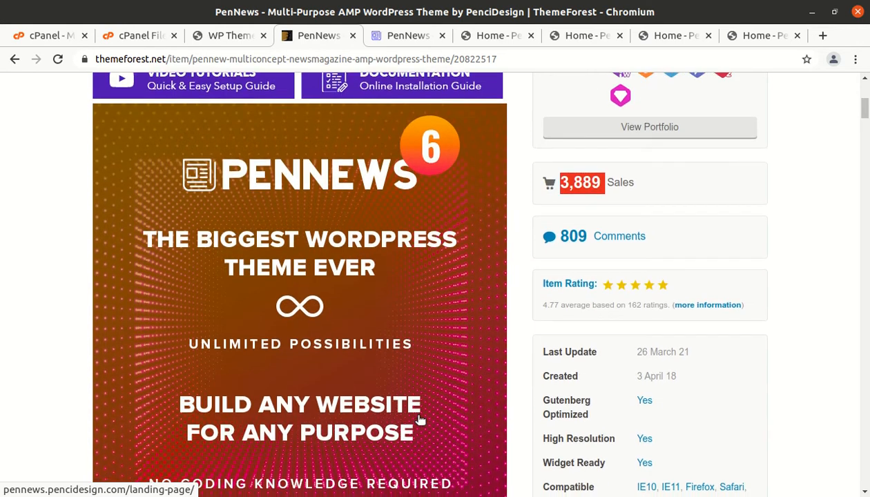
pyautogui.scroll(4, 420, 420)
pyautogui.scroll(5, 417, 420)
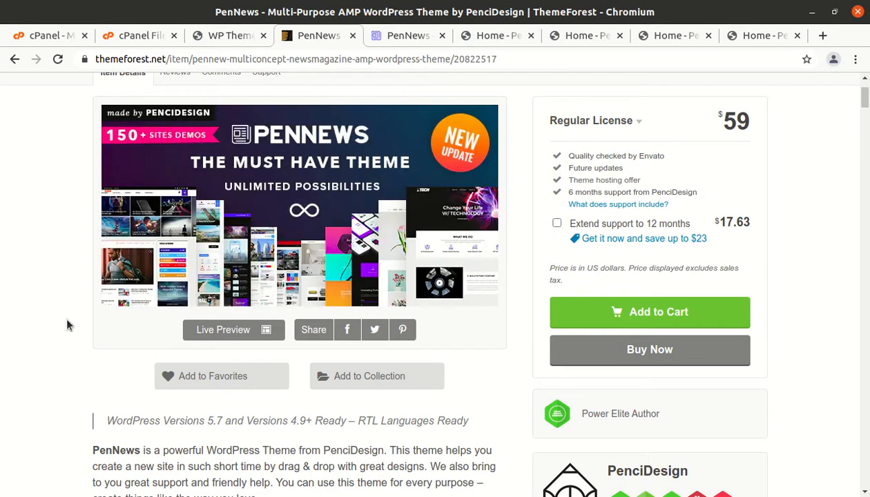
pyautogui.click(415, 38)
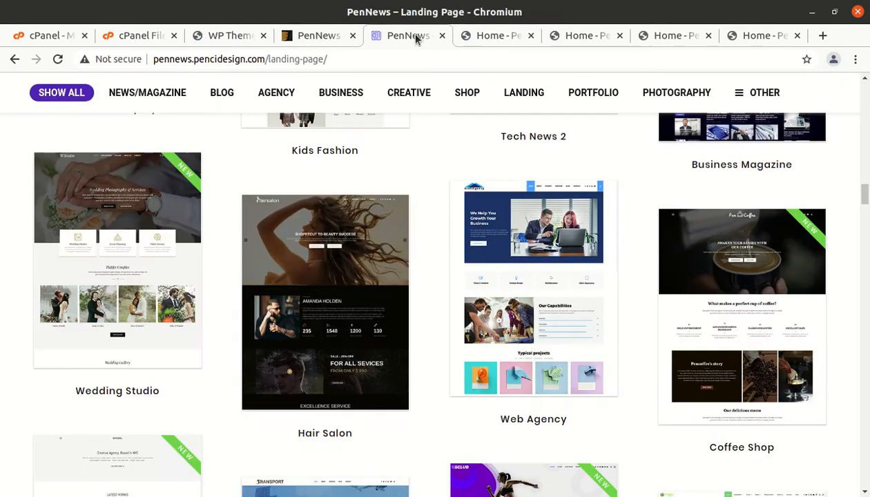
pyautogui.scroll(10, 405, 383)
pyautogui.scroll(15, 405, 382)
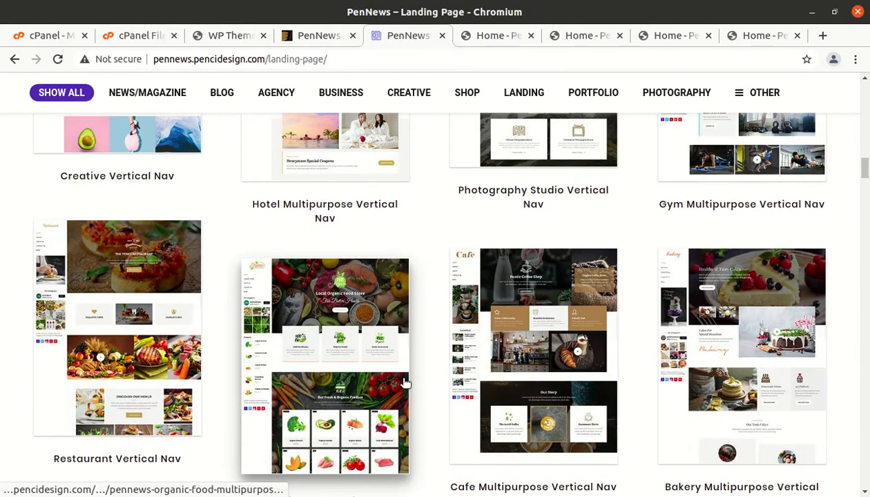
pyautogui.scroll(-10, 404, 382)
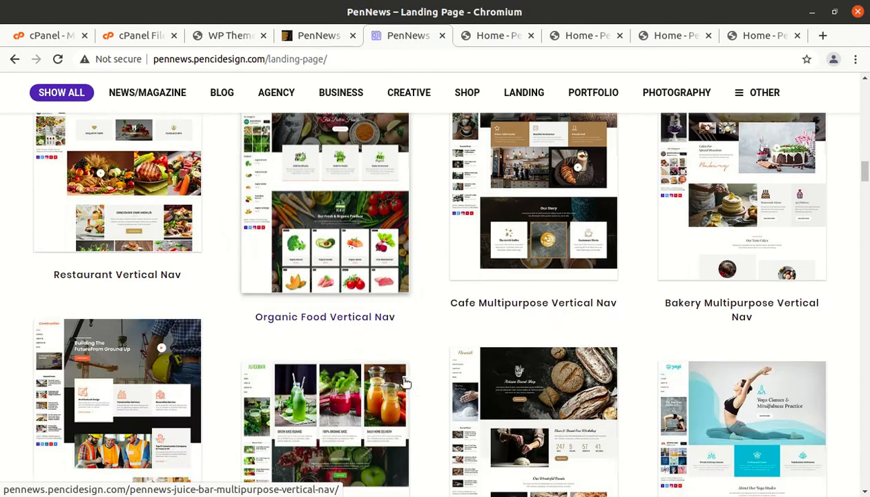
pyautogui.scroll(-4, 391, 373)
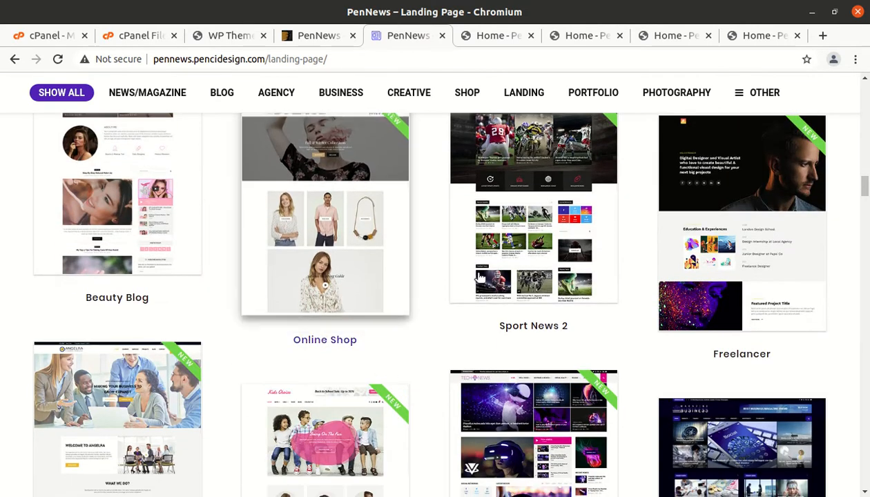
pyautogui.scroll(-4, 621, 325)
pyautogui.scroll(-8, 621, 324)
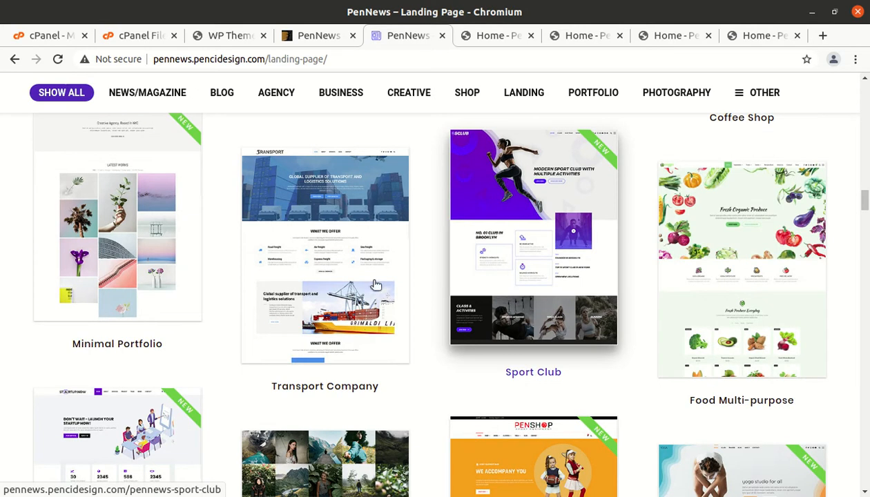
pyautogui.scroll(-8, 324, 271)
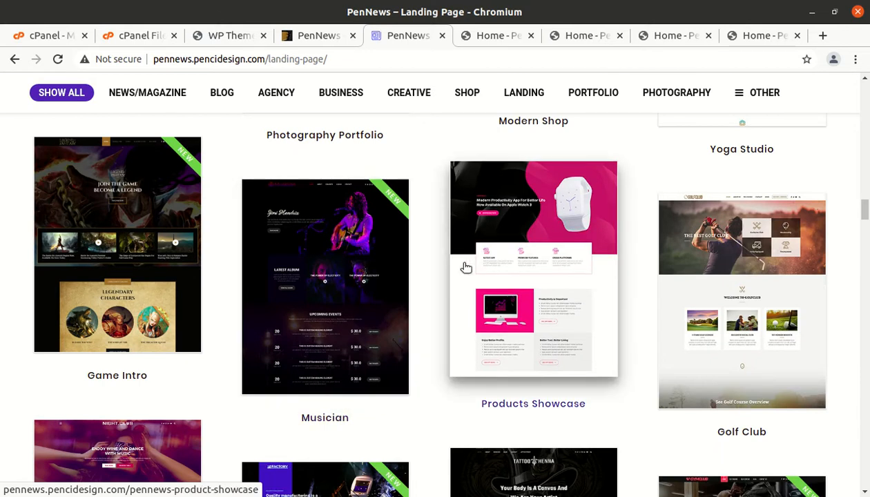
pyautogui.scroll(-12, 452, 351)
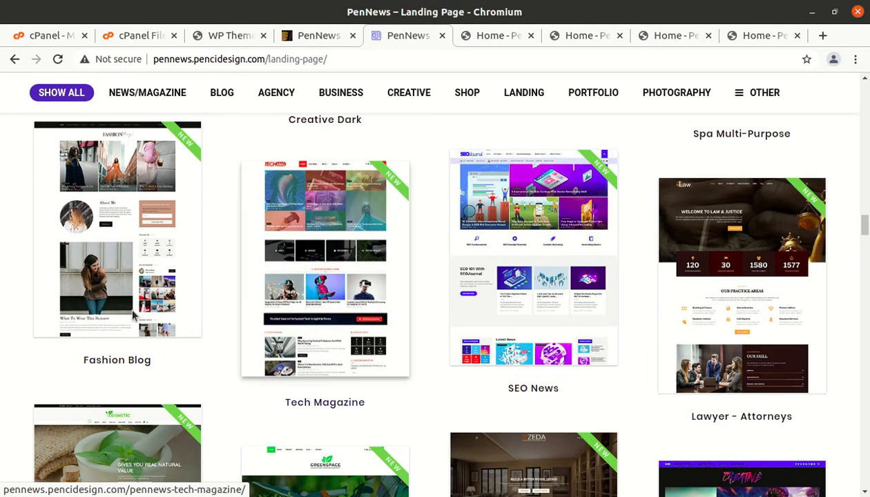
pyautogui.scroll(-15, 584, 336)
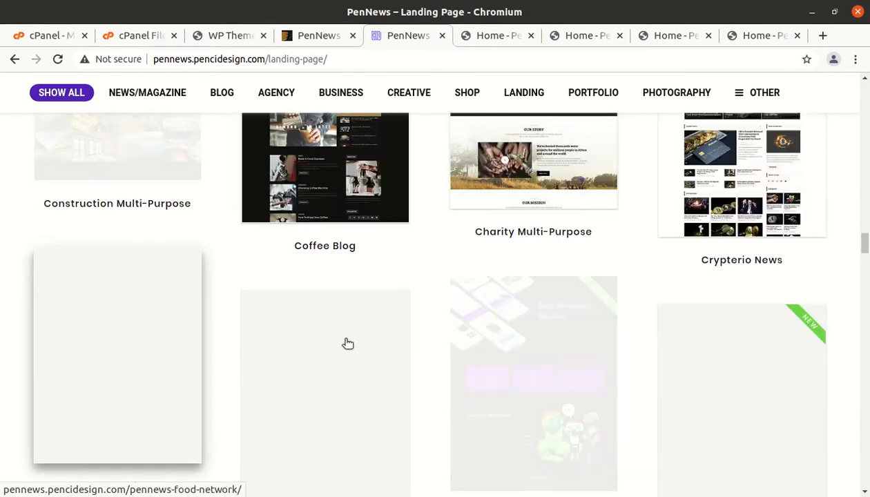
pyautogui.scroll(14, 347, 343)
pyautogui.scroll(-1, 347, 343)
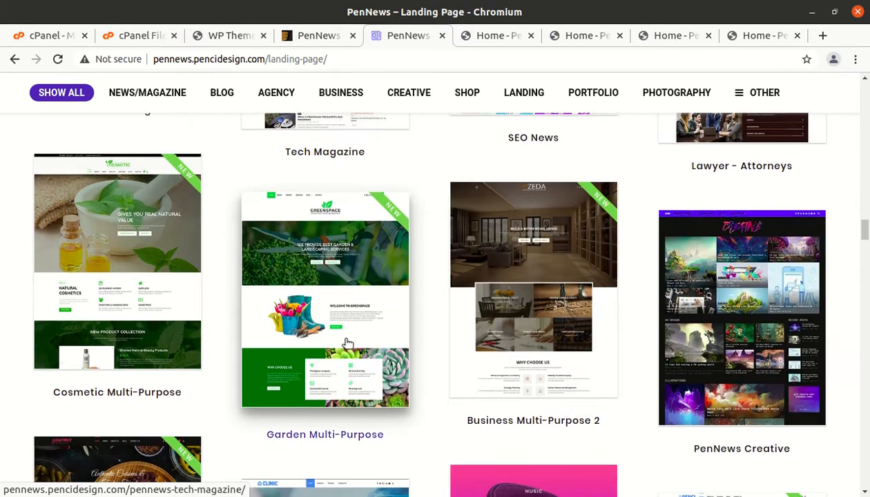
pyautogui.scroll(12, 348, 343)
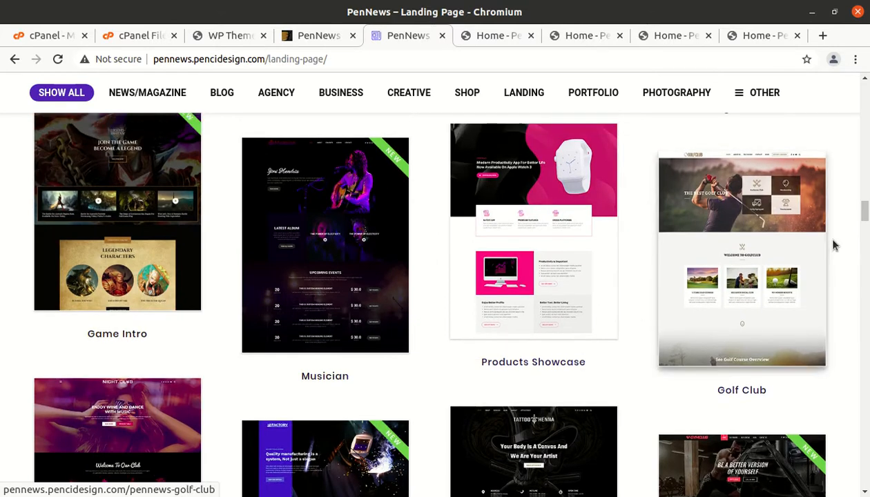
# Step: Jump ahead to the landing page's sidebar widgets section, and return to the lower part of the demo gallery
pyautogui.moveTo(863, 216); pyautogui.dragTo(856, 352)
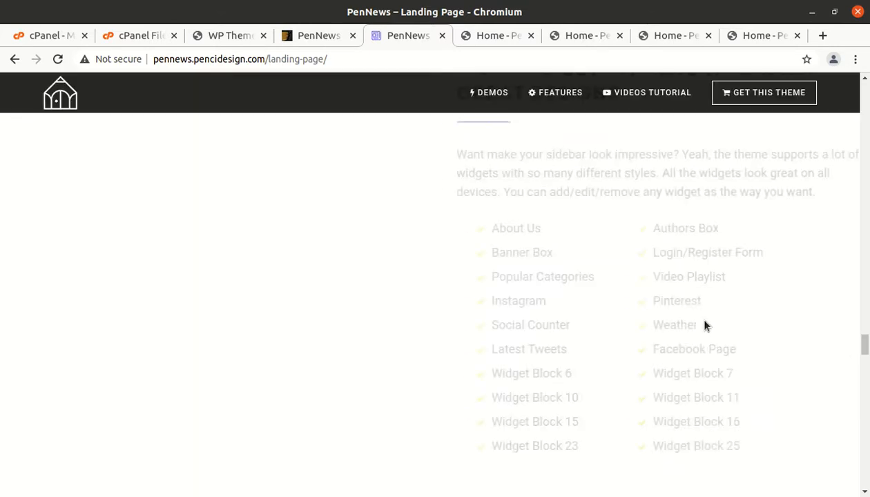
pyautogui.scroll(7, 326, 334)
pyautogui.scroll(10, 326, 334)
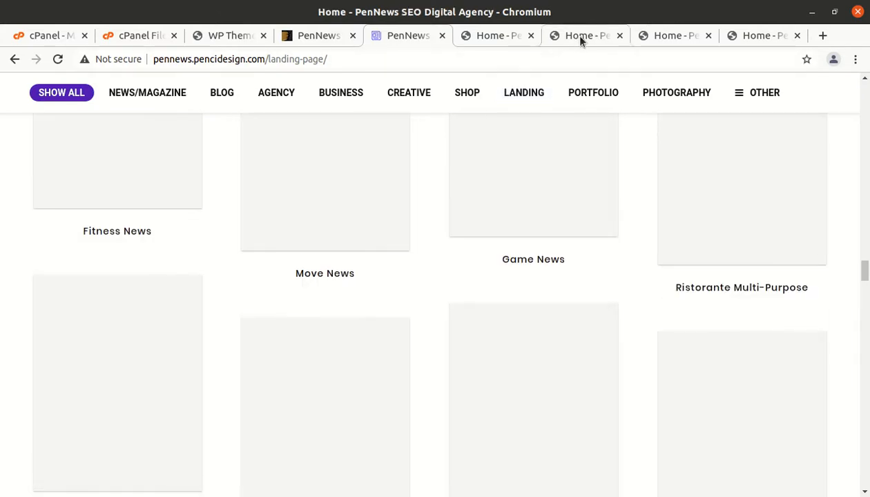
# Step: Open the PenNews SEO Digital Agency demo and view its homepage from the hero banner down to the service blocks
pyautogui.click(577, 39)
pyautogui.scroll(4, 475, 233)
pyautogui.scroll(8, 476, 237)
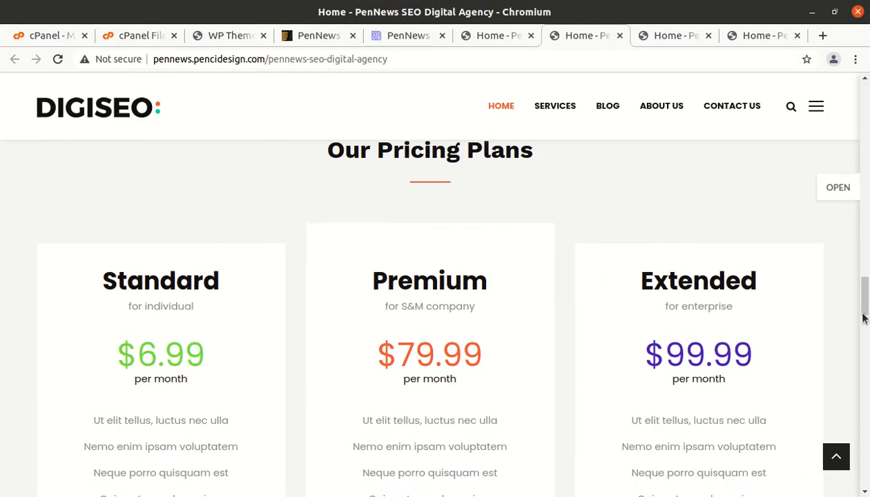
pyautogui.moveTo(863, 317); pyautogui.dragTo(863, 99)
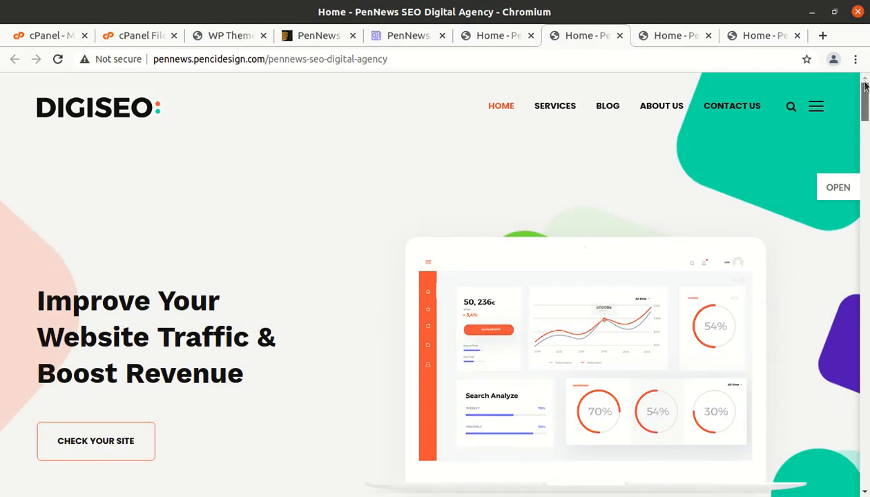
pyautogui.scroll(-5, 867, 103)
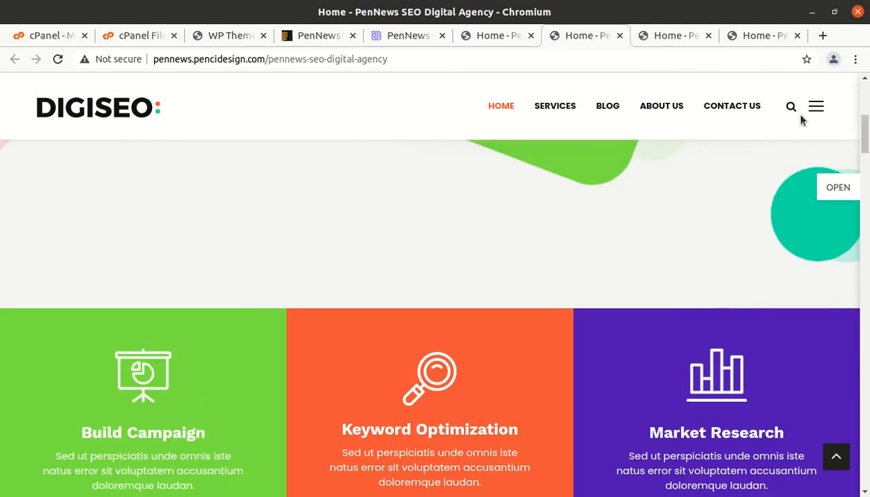
# Step: Switch to the PenNews Fashion Magazine demo and view its homepage from the header down through the featured articles
pyautogui.click(677, 36)
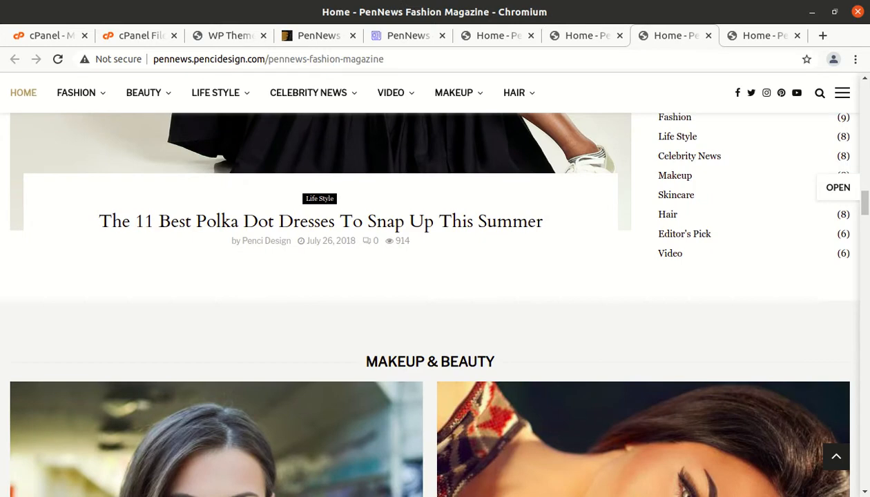
pyautogui.moveTo(863, 203); pyautogui.dragTo(864, 91)
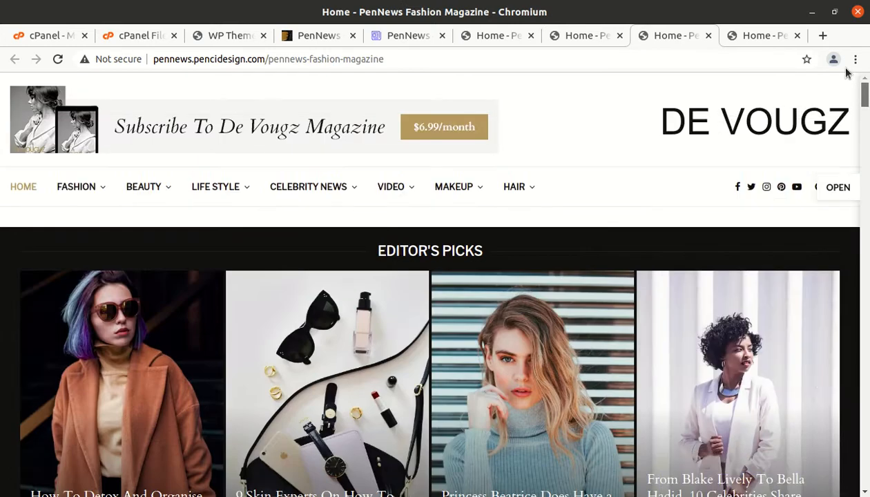
pyautogui.scroll(-10, 174, 263)
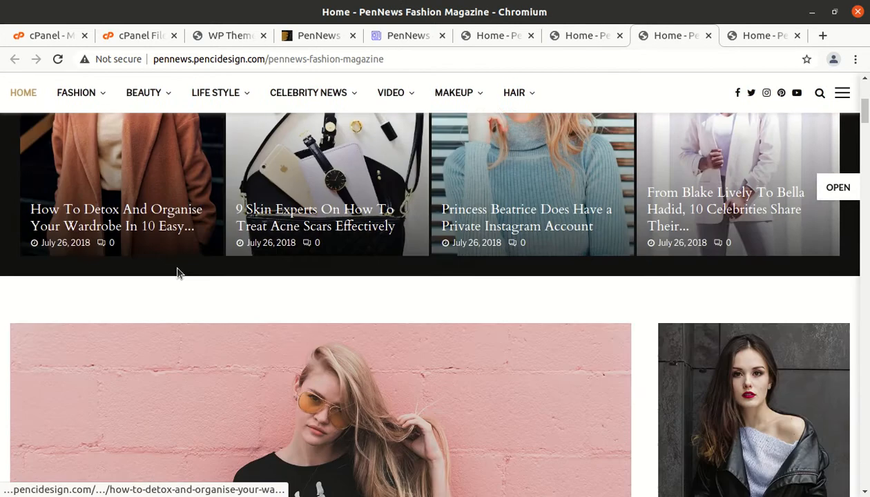
pyautogui.scroll(-3, 176, 273)
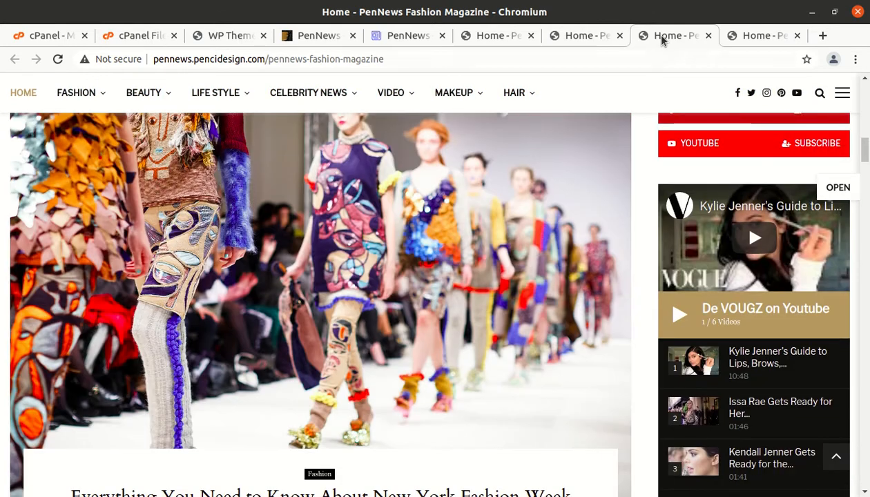
# Step: Switch to the PenNews Enterprise Multipurpose demo and view its homepage from the hero banner to the closing social links and back
pyautogui.click(743, 38)
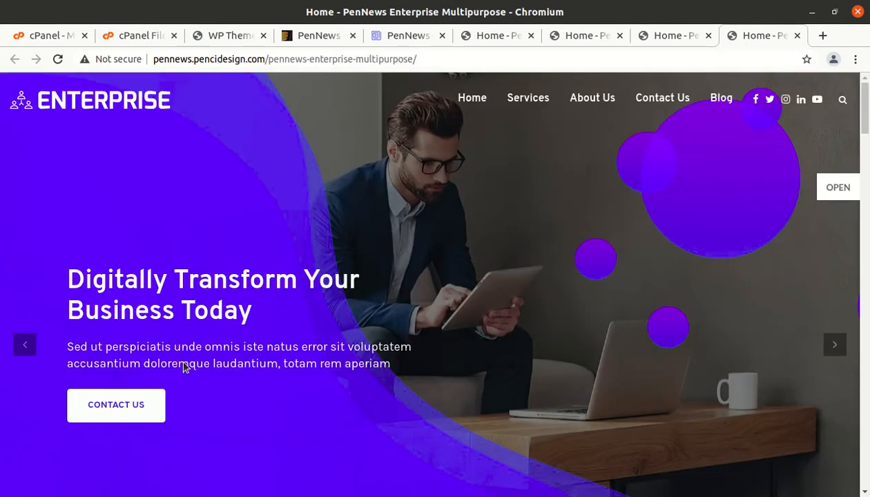
pyautogui.scroll(-6, 183, 367)
pyautogui.scroll(-10, 183, 367)
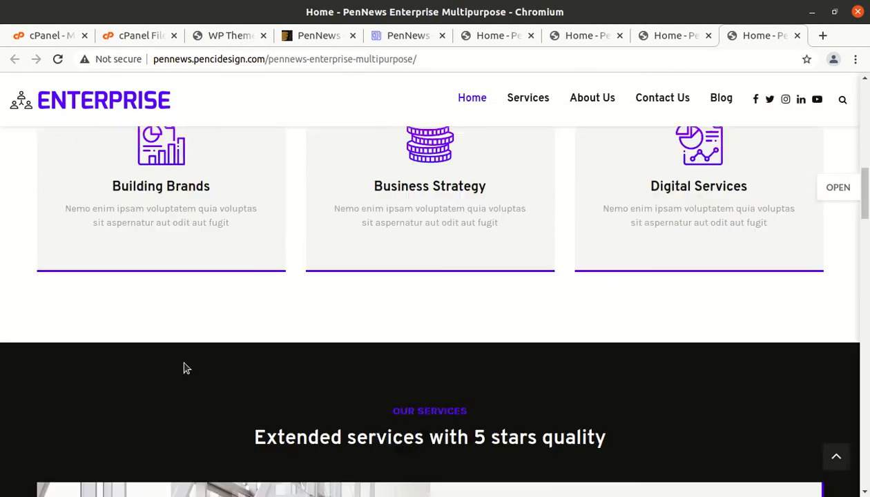
pyautogui.scroll(-10, 184, 367)
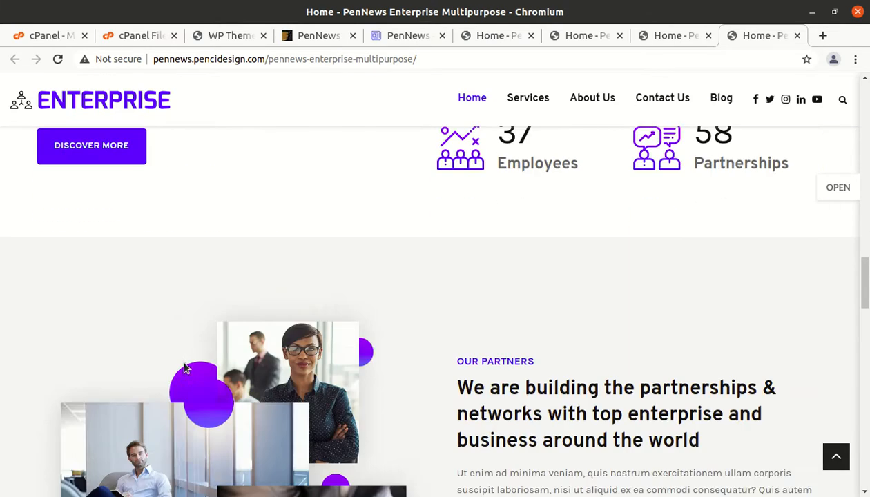
pyautogui.scroll(-10, 184, 367)
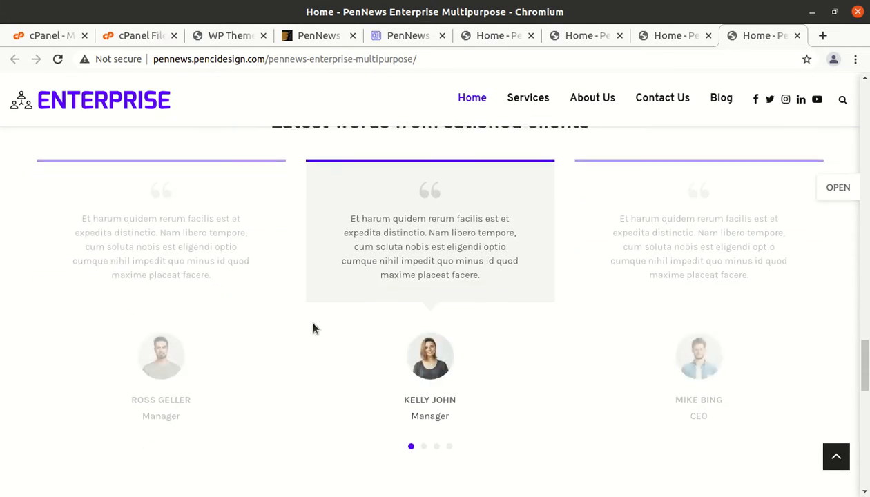
pyautogui.scroll(-4, 279, 363)
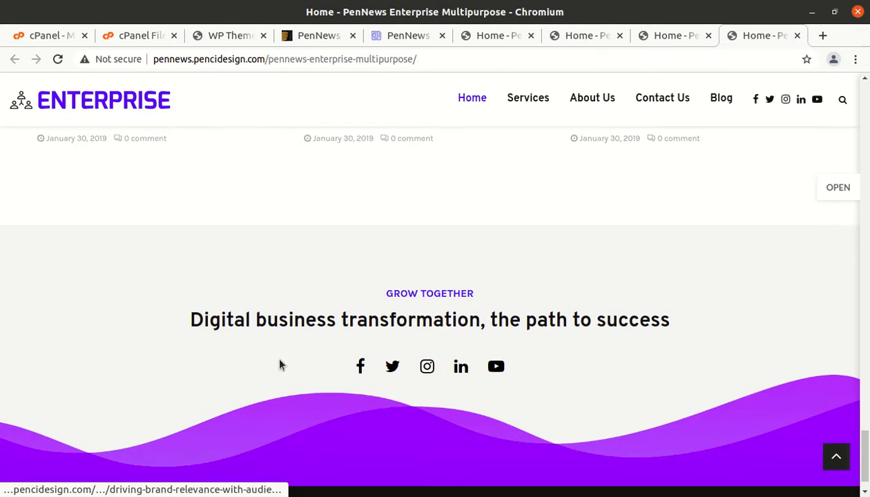
pyautogui.scroll(4, 279, 363)
pyautogui.scroll(15, 279, 364)
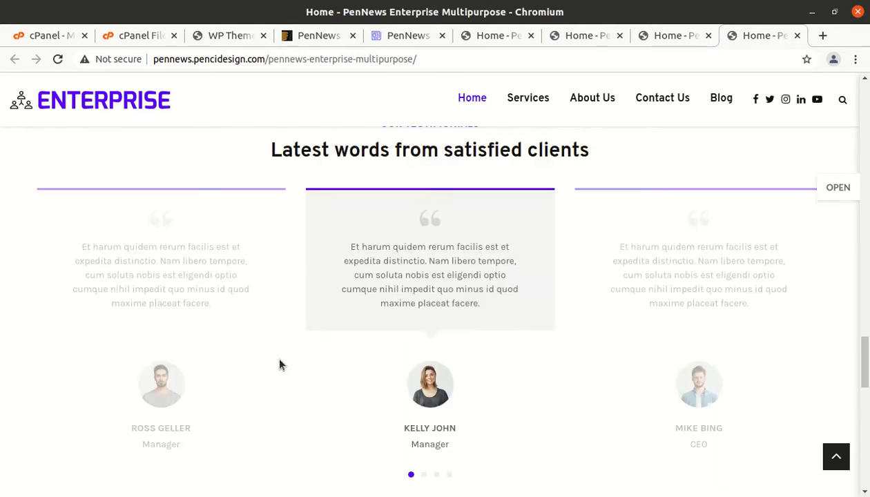
pyautogui.scroll(15, 279, 364)
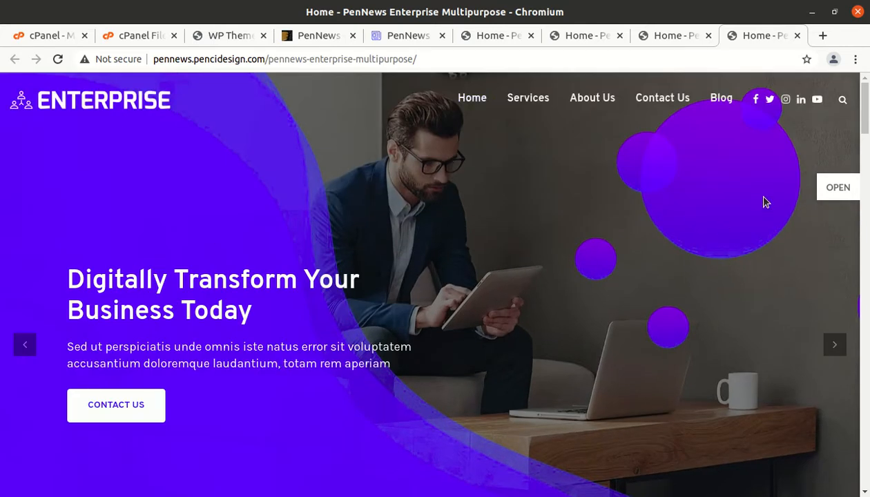
# Step: Open the Enterprise demo's Services page and view its content from the Digital Enterprise Services banner to the statistics section and back
pyautogui.click(466, 100)
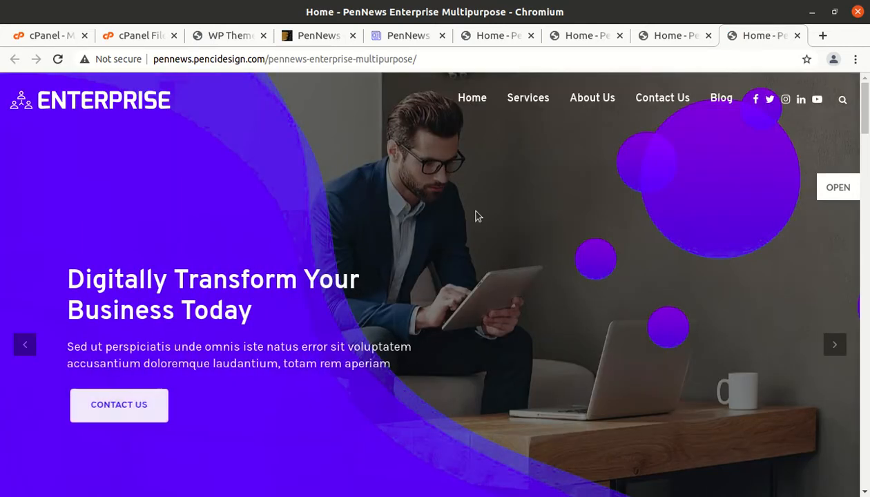
pyautogui.click(529, 100)
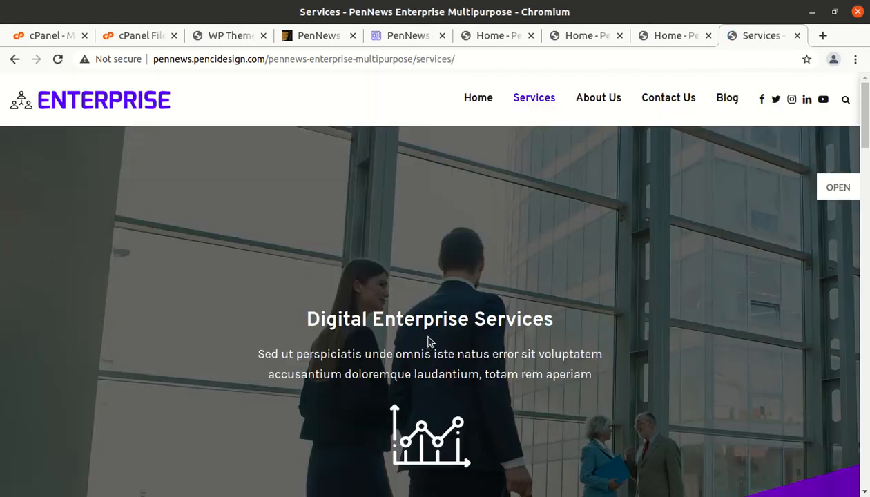
pyautogui.scroll(-10, 428, 345)
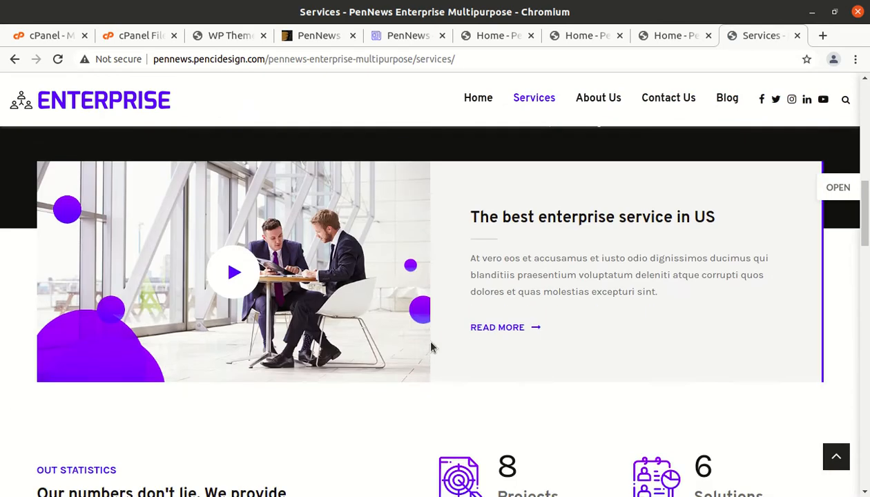
pyautogui.scroll(-3, 430, 347)
pyautogui.scroll(10, 430, 347)
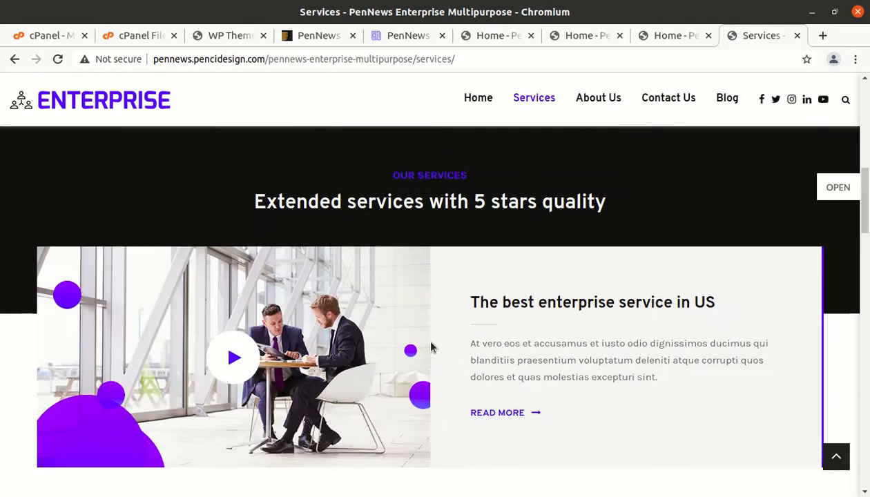
pyautogui.scroll(3, 430, 347)
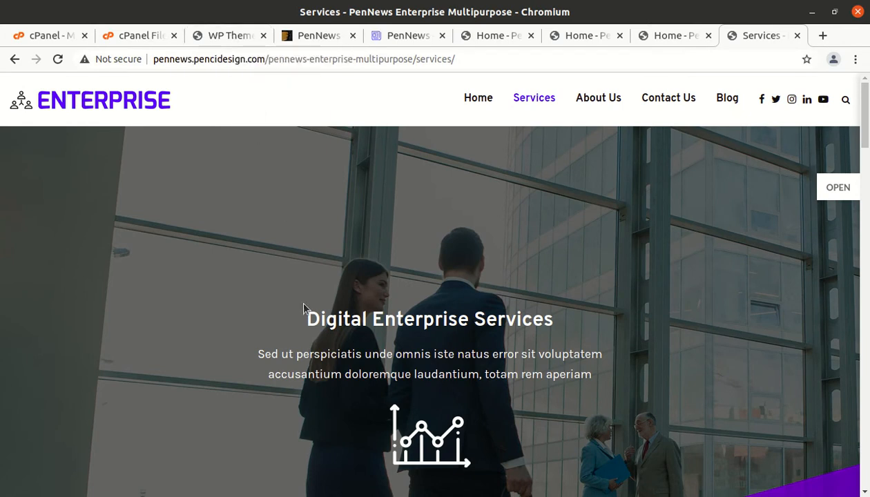
# Step: Return to the PenNews landing page past the WP Themes site and ThemeForest page, and browse the news and multi-purpose demos
pyautogui.click(230, 38)
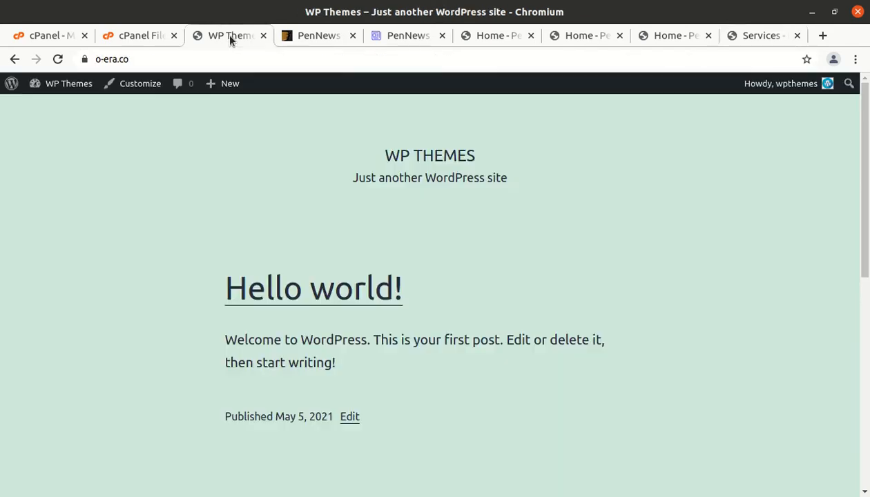
pyautogui.click(315, 38)
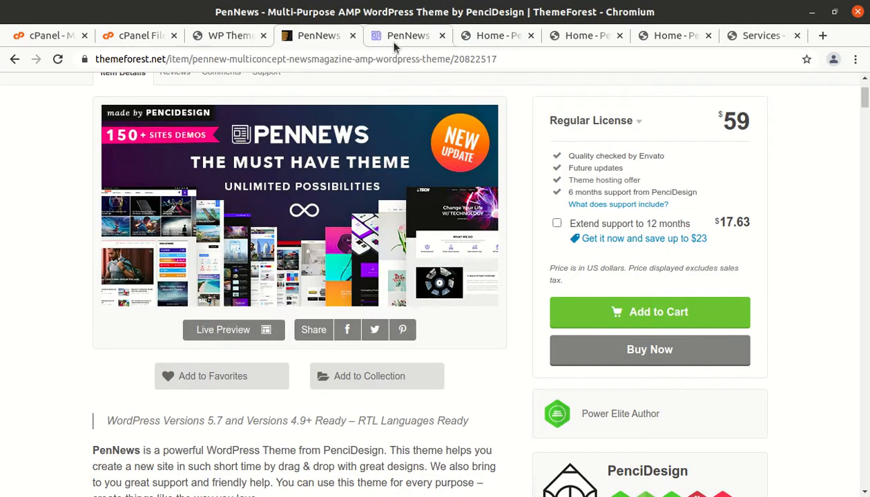
pyautogui.click(407, 38)
pyautogui.scroll(-10, 409, 352)
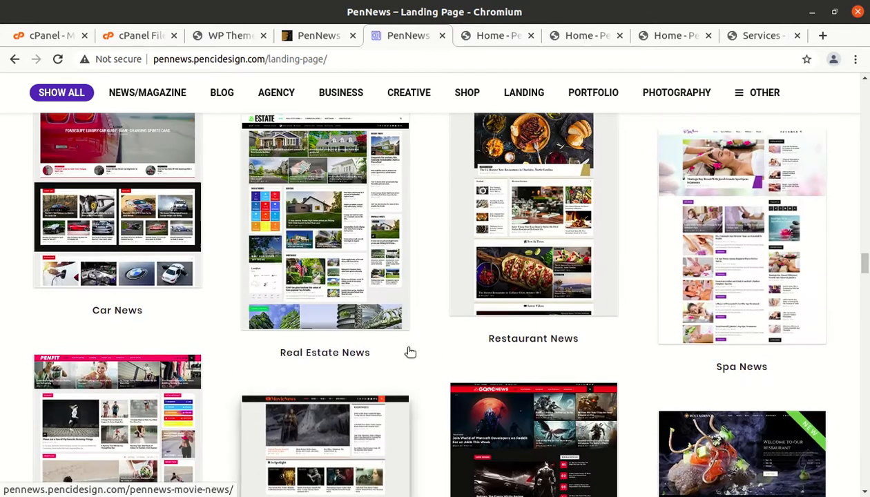
pyautogui.scroll(4, 410, 351)
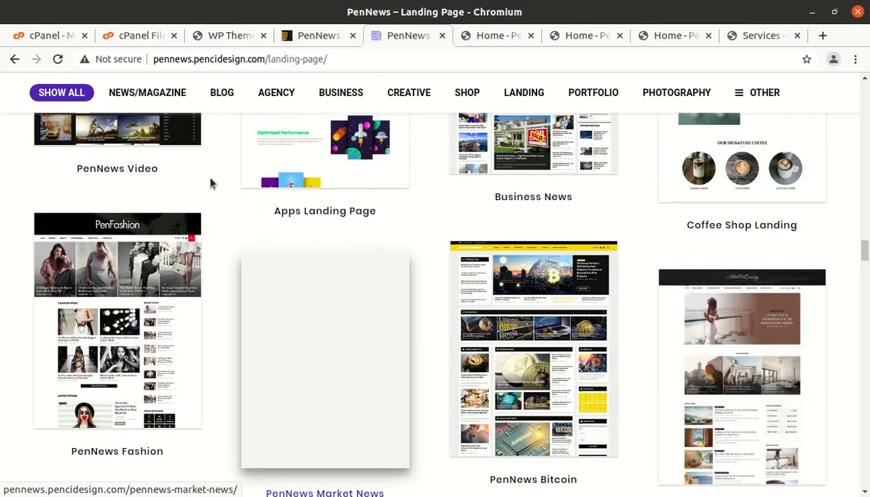
pyautogui.scroll(-5, 248, 258)
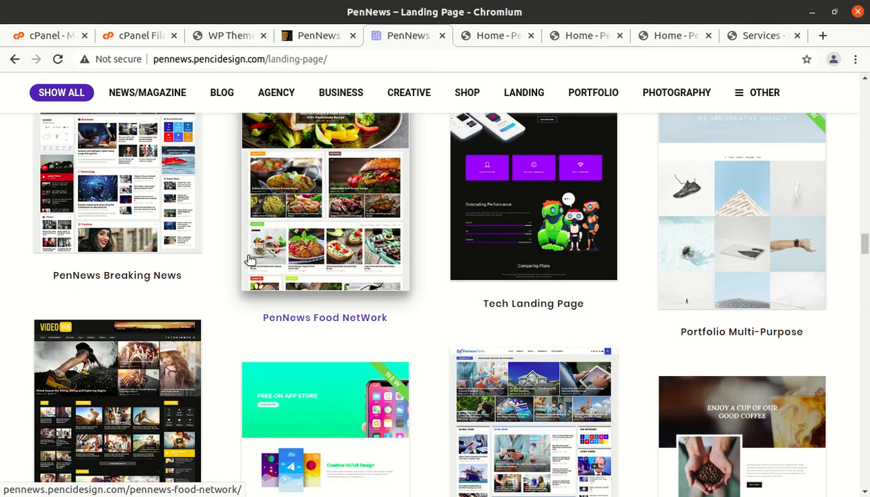
pyautogui.scroll(4, 307, 350)
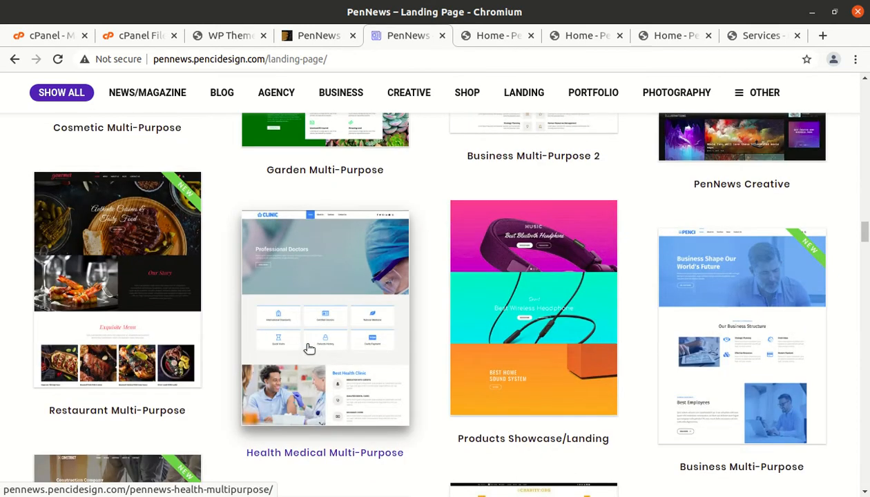
pyautogui.scroll(4, 536, 296)
pyautogui.scroll(2, 536, 296)
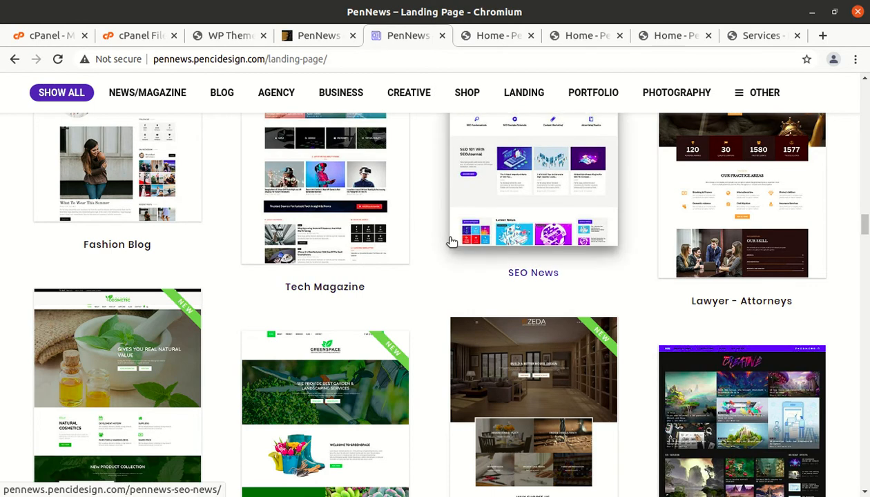
# Step: Browse back through the earlier demos in the landing page gallery and dismiss the pop-up browser notifications
pyautogui.scroll(10, 390, 425)
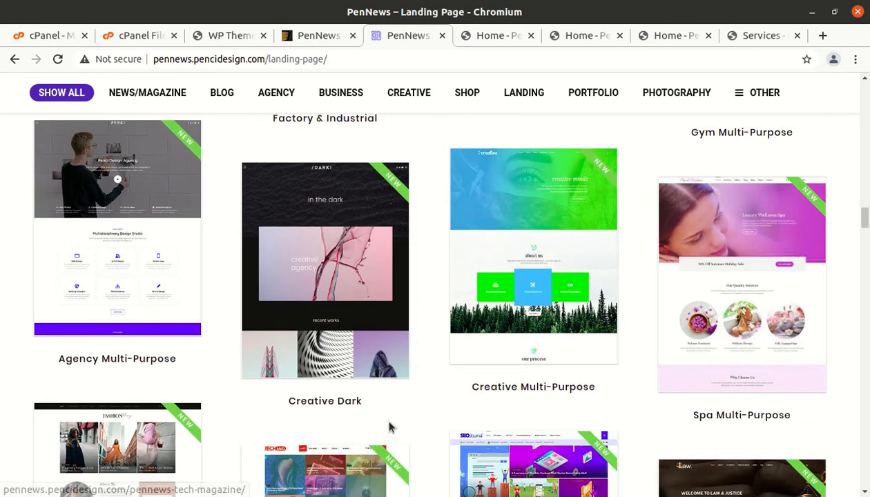
pyautogui.scroll(8, 335, 318)
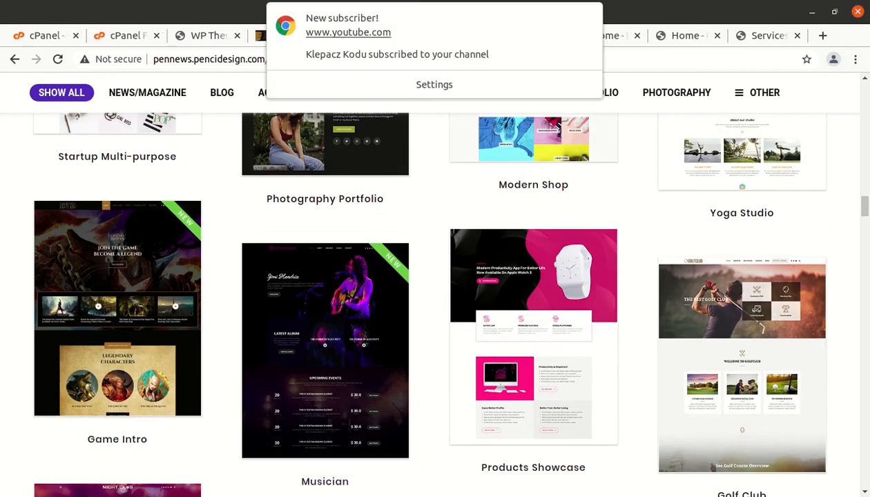
pyautogui.scroll(5, 345, 336)
pyautogui.scroll(4, 345, 336)
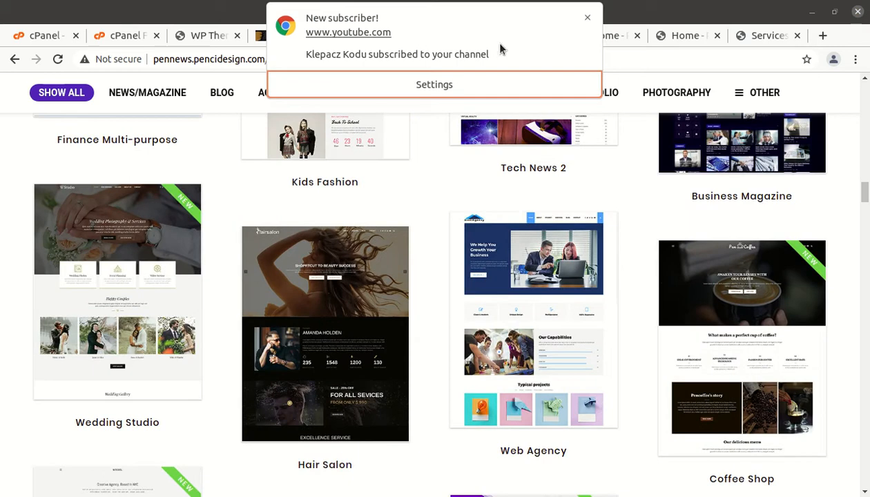
pyautogui.click(586, 21)
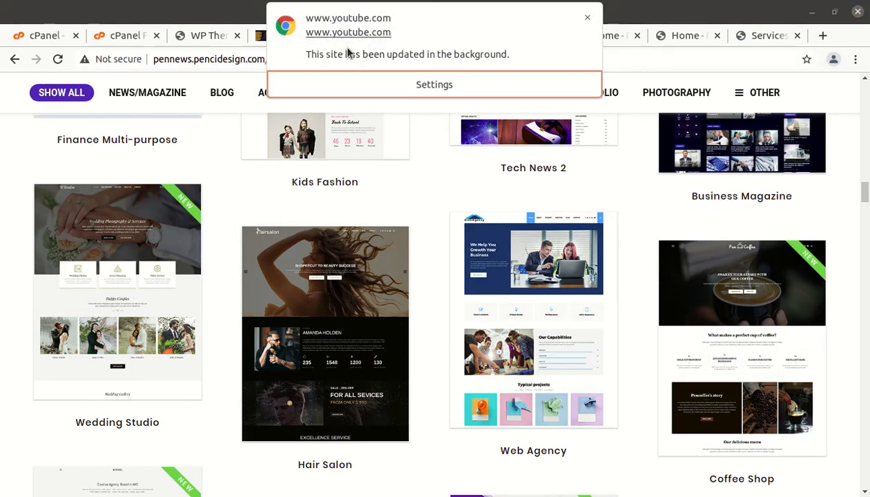
pyautogui.click(578, 18)
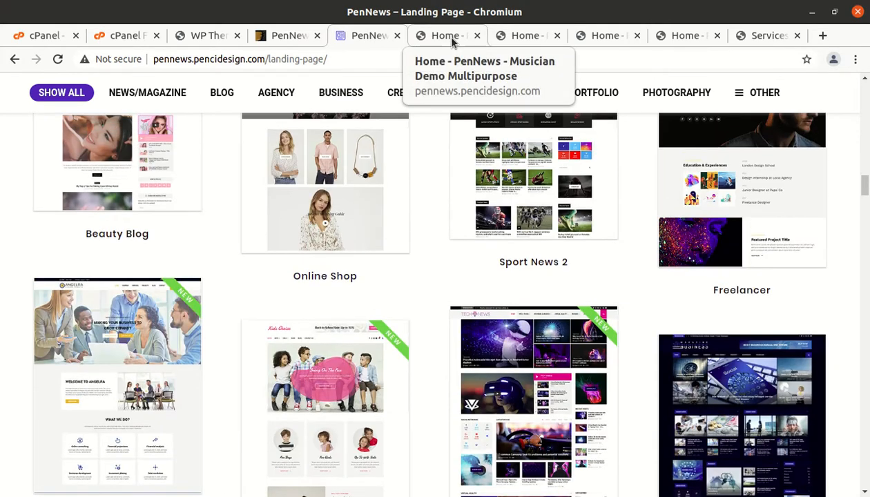
# Step: Show the WP Themes site, switch to the file manager's PenNews_v6.6.1 folder, and inspect its customizer data and documentation folders
pyautogui.click(191, 38)
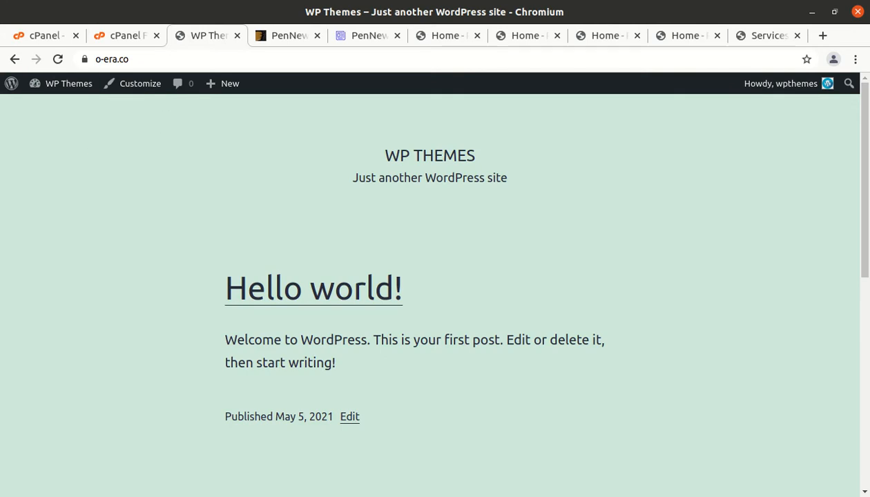
pyautogui.hotkey('alt', 'Tab')
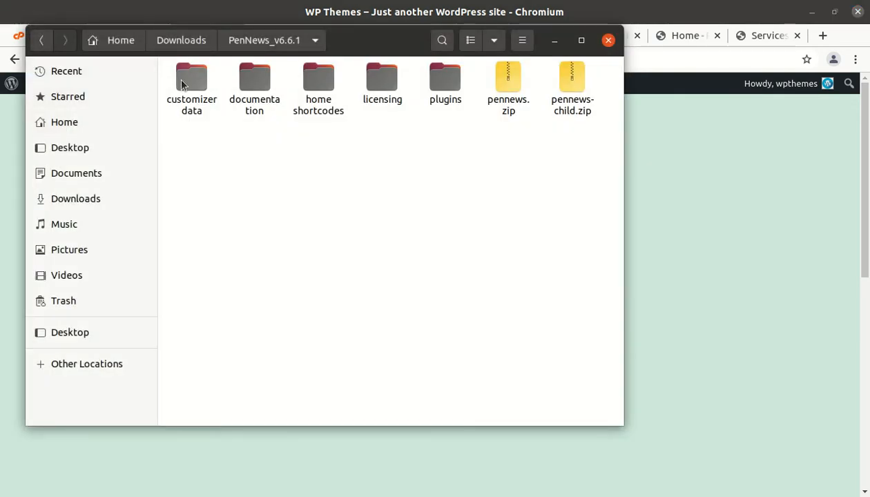
pyautogui.doubleClick(194, 81)
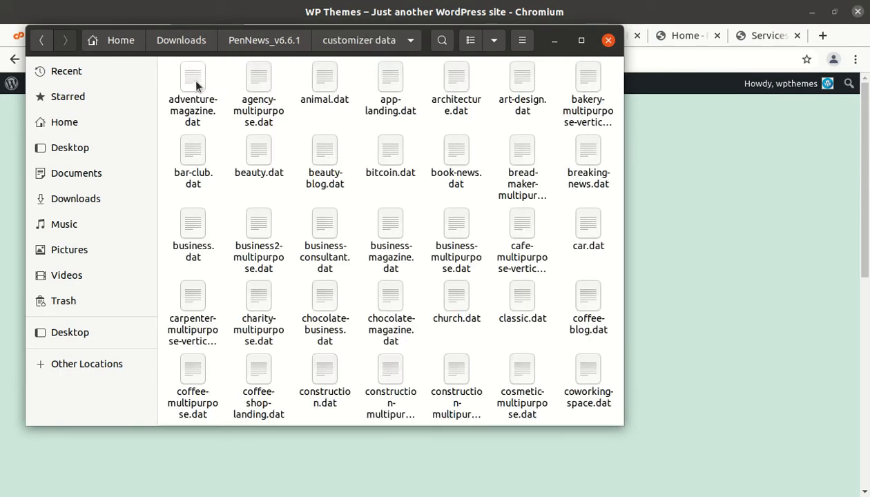
pyautogui.click(279, 40)
pyautogui.click(250, 80)
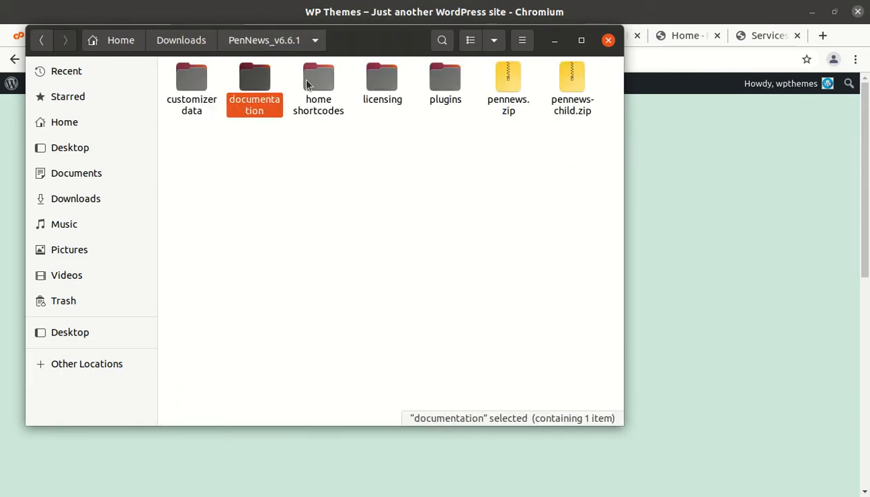
# Step: Inspect the home shortcodes folder, point out the licensing folder, and open the plugins folder of the PenNews_v6.6.1 package
pyautogui.doubleClick(314, 82)
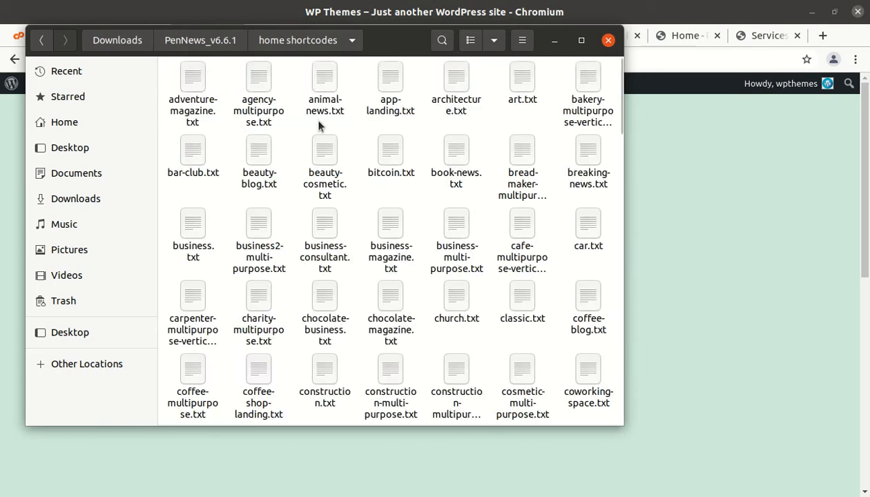
pyautogui.click(226, 45)
pyautogui.click(373, 81)
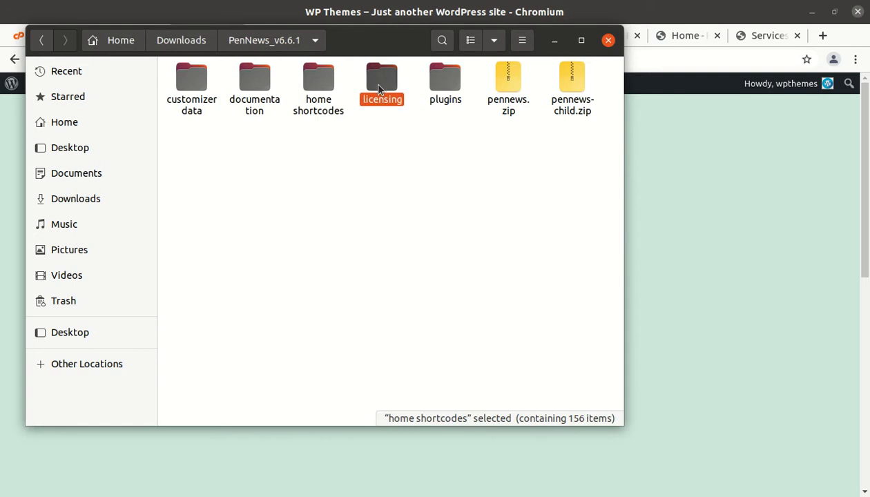
pyautogui.doubleClick(446, 91)
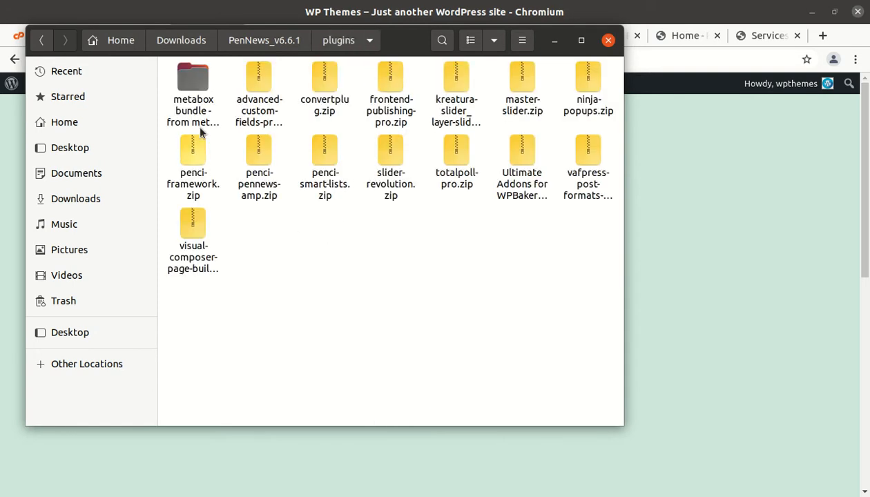
# Step: Return to the PenNews_v6.6.1 folder, point out pennews.zip and pennews-child.zip, and minimize the file manager
pyautogui.click(262, 43)
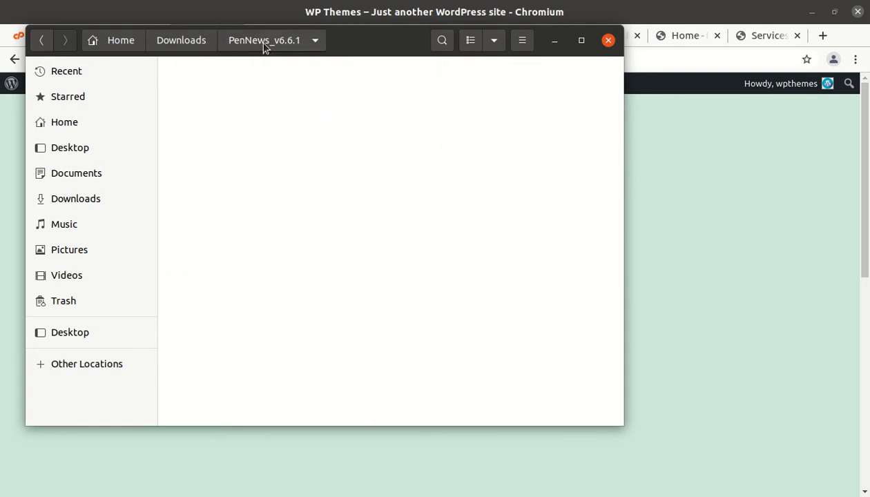
pyautogui.click(518, 88)
pyautogui.click(560, 109)
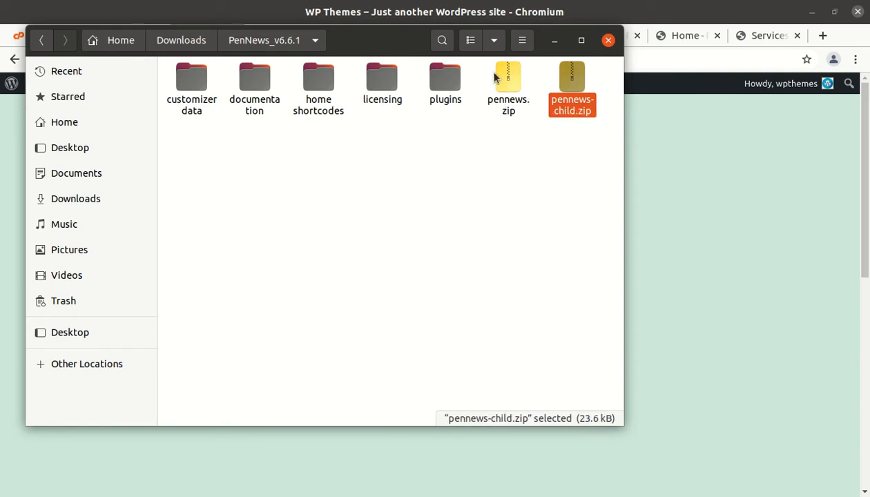
pyautogui.click(555, 41)
# Step: Open the theme upload form from the WP Themes site's theme management page in WordPress
pyautogui.moveTo(69, 94)
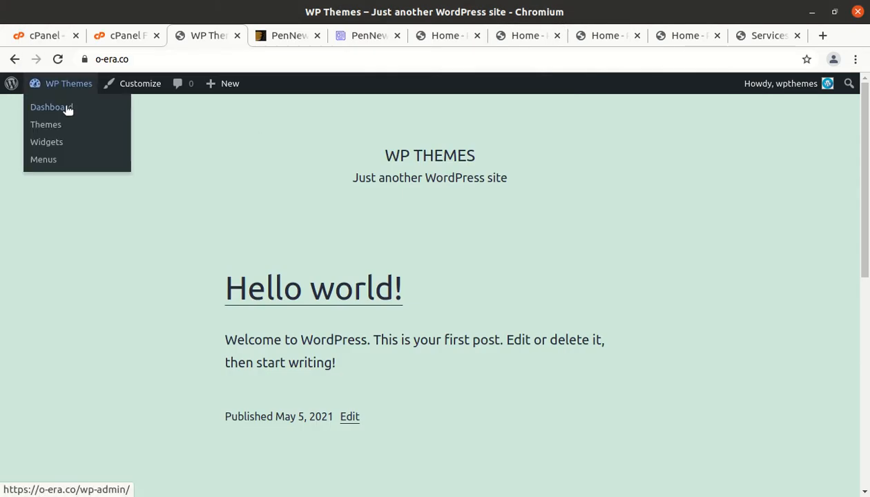
pyautogui.click(58, 125)
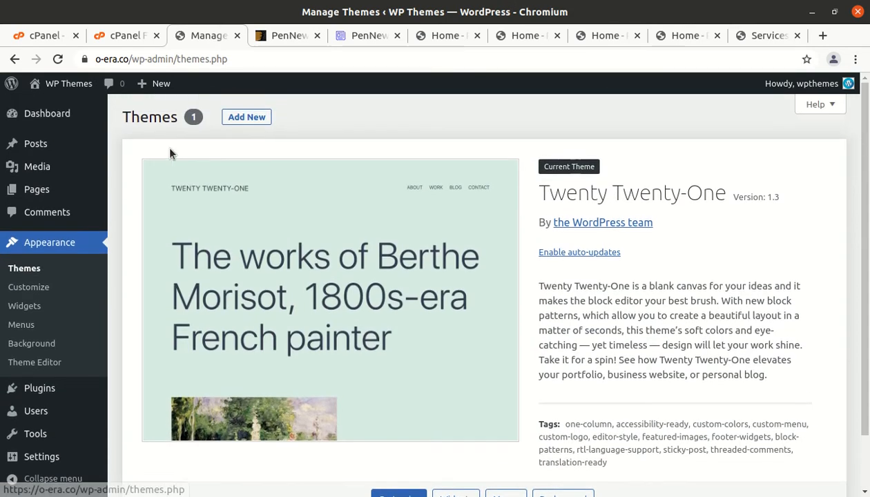
pyautogui.click(250, 122)
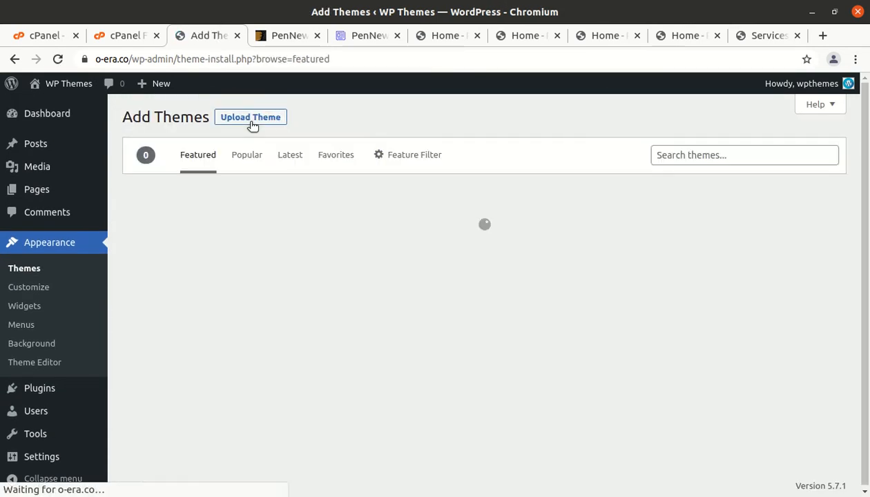
pyautogui.click(251, 122)
pyautogui.click(375, 242)
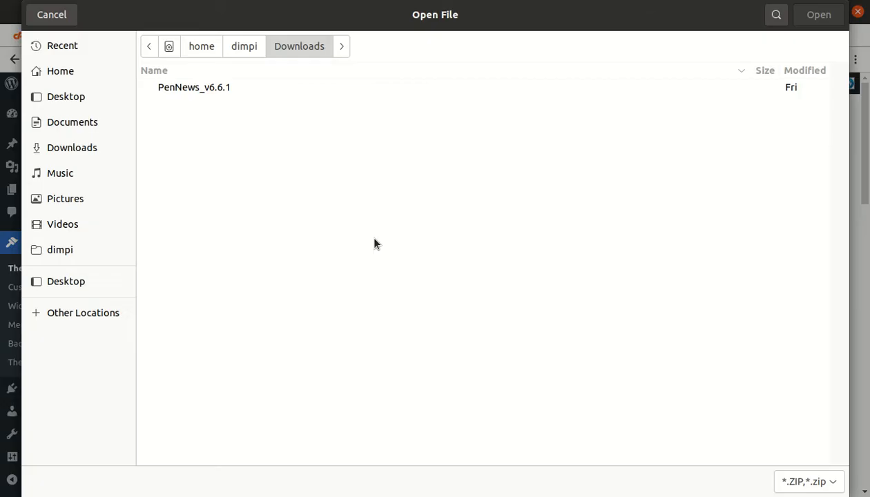
pyautogui.doubleClick(169, 88)
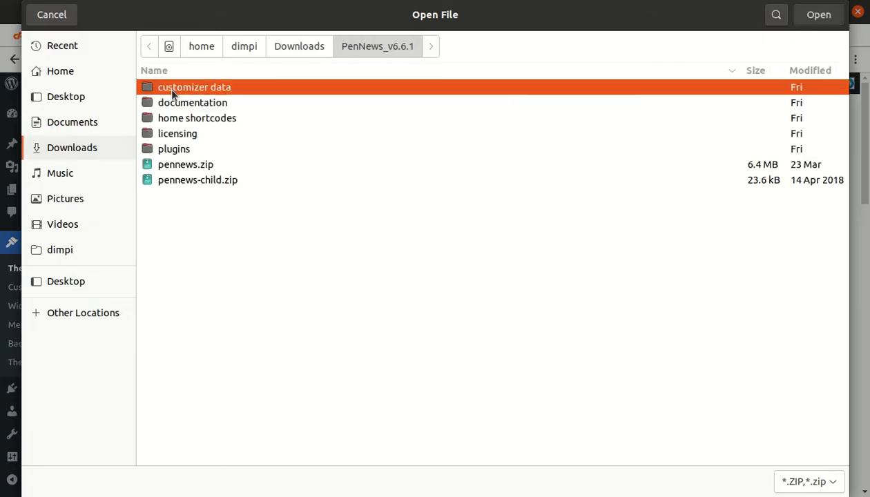
pyautogui.click(197, 165)
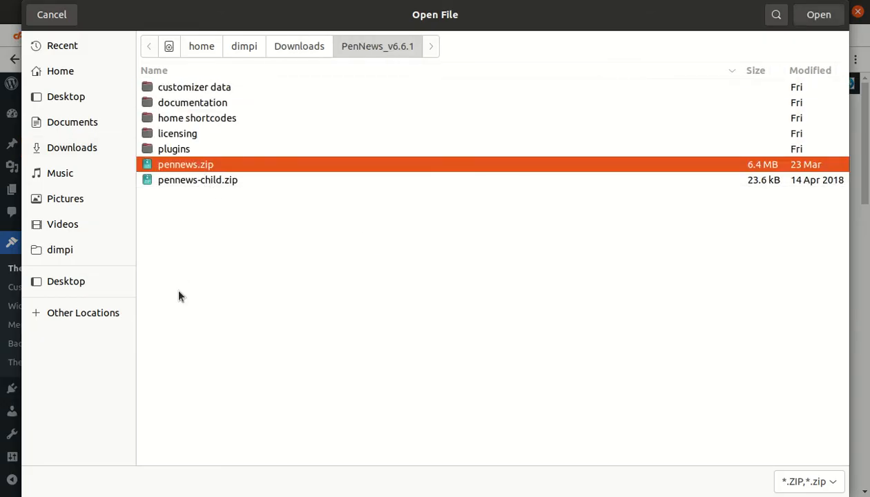
pyautogui.click(57, 17)
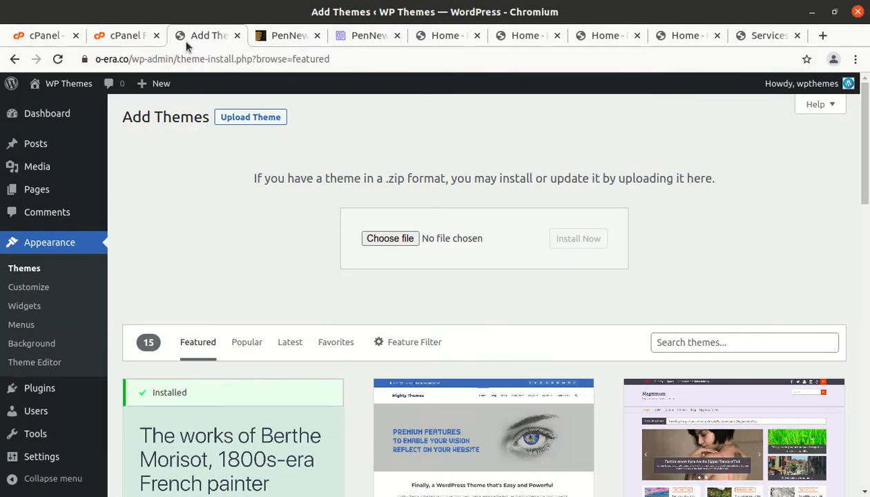
# Step: Switch to the cPanel File Manager and upload pennews.zip from the PenNews_v6.6.1 folder into o-era.co/wp-content/themes
pyautogui.click(121, 37)
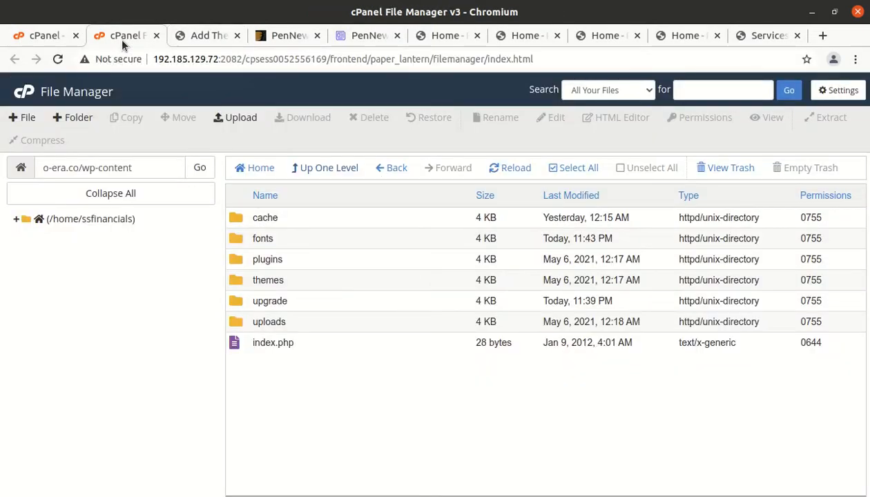
pyautogui.doubleClick(303, 281)
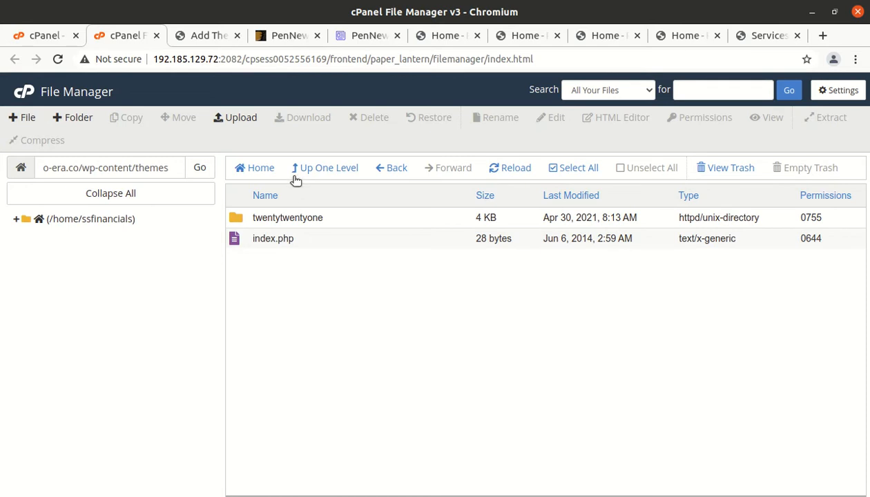
pyautogui.click(251, 120)
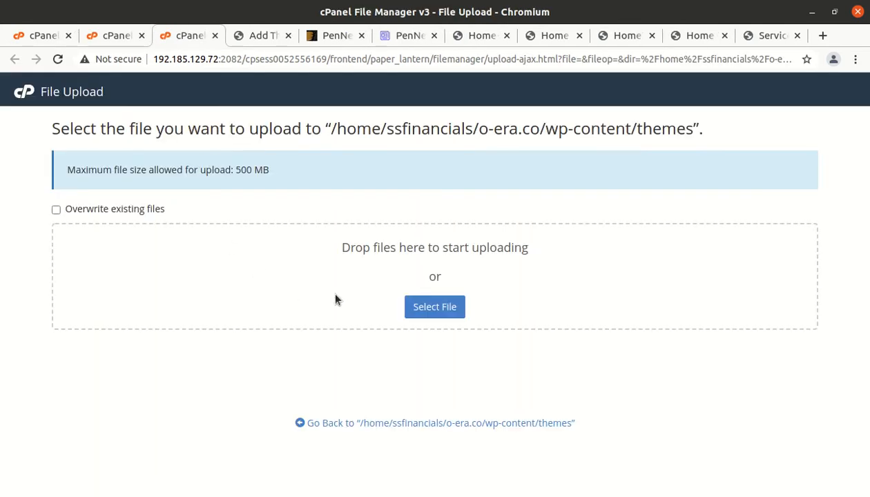
pyautogui.click(418, 309)
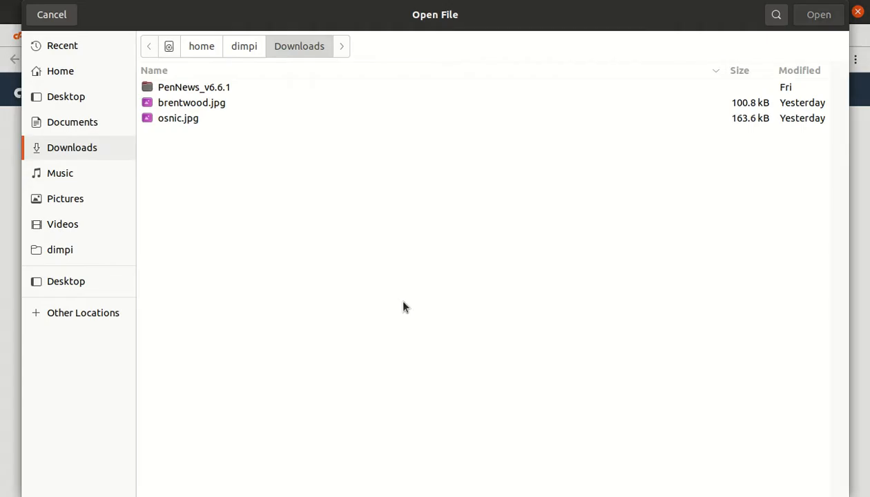
pyautogui.doubleClick(168, 89)
pyautogui.click(193, 166)
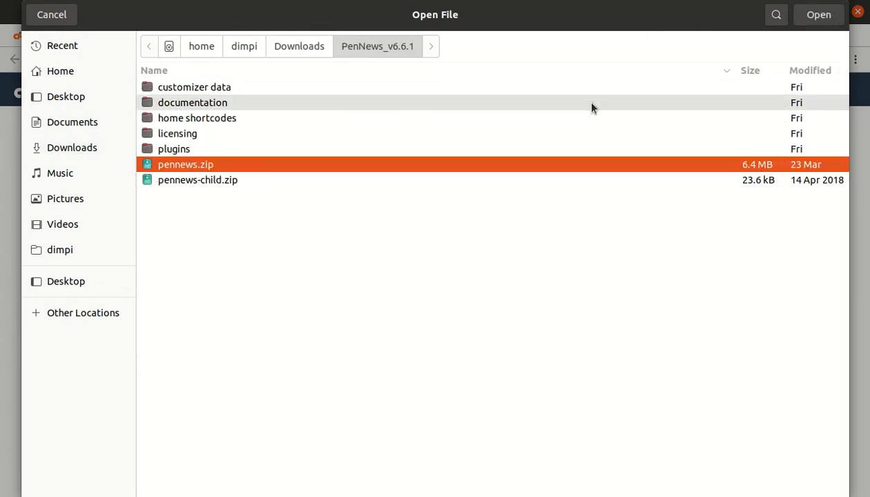
pyautogui.click(818, 16)
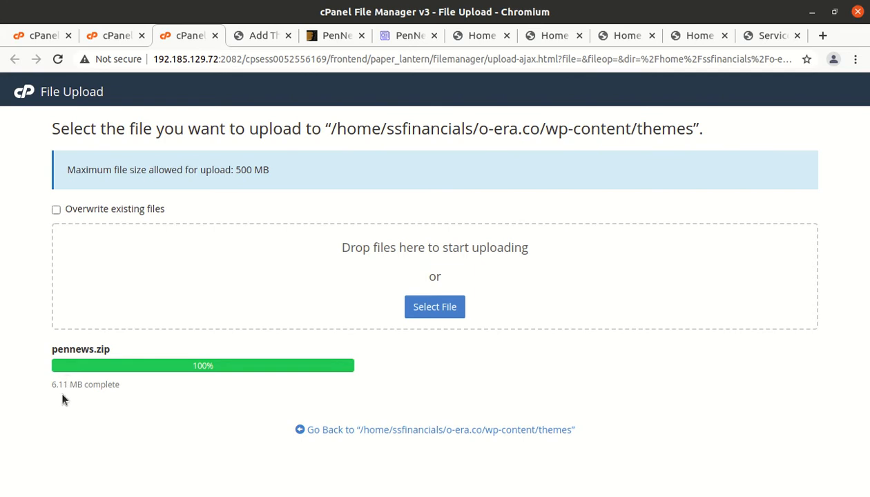
pyautogui.moveTo(214, 367); pyautogui.dragTo(194, 367)
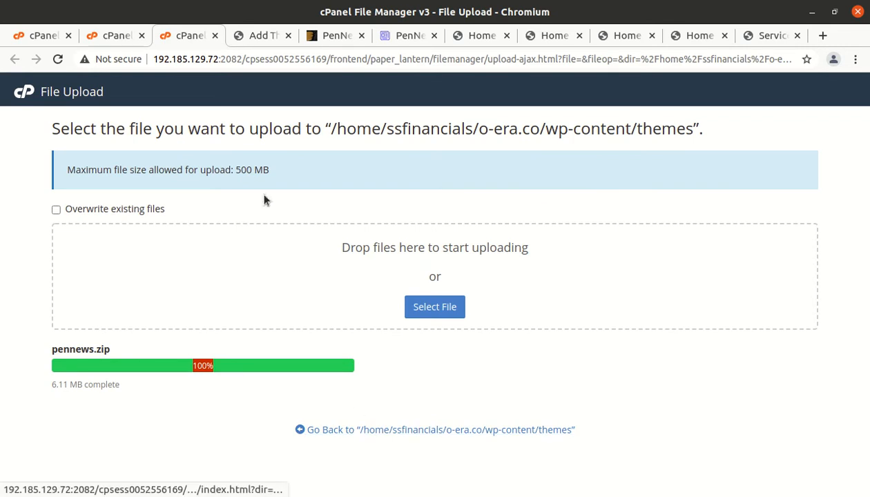
# Step: Close the finished cPanel file upload page and return to the File Manager's themes folder listing
pyautogui.click(262, 35)
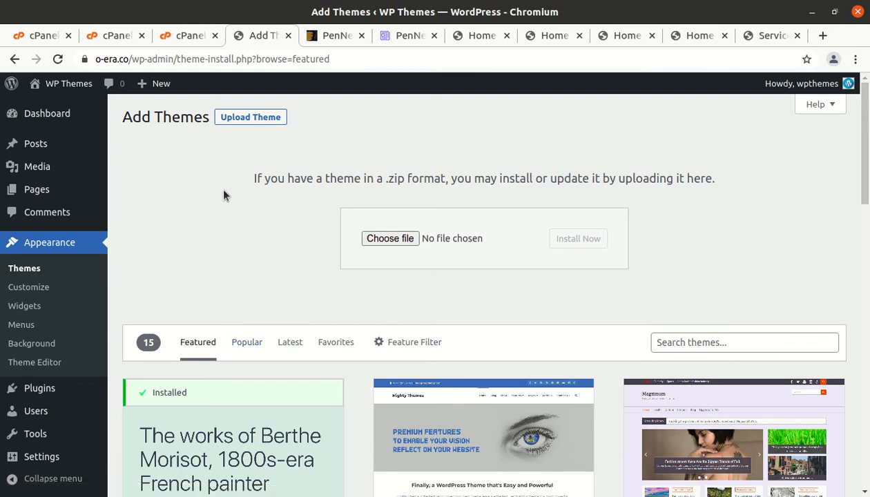
pyautogui.click(187, 36)
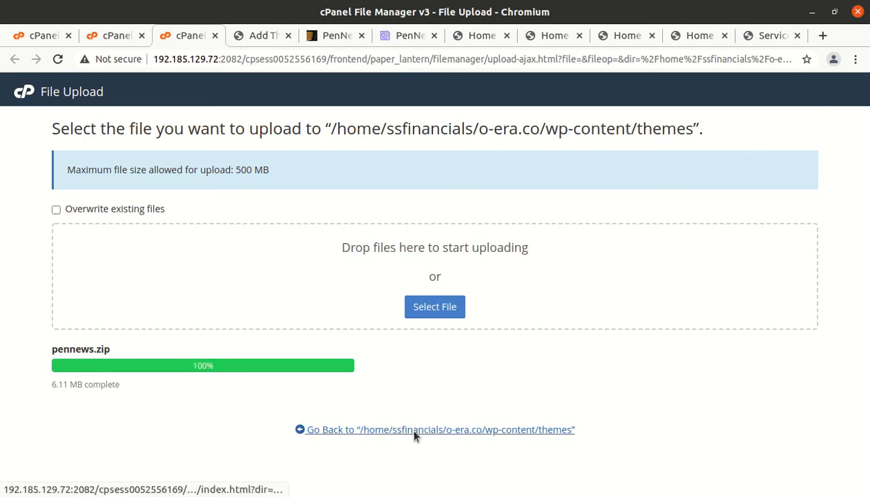
pyautogui.hotkey('ctrl', 'w')
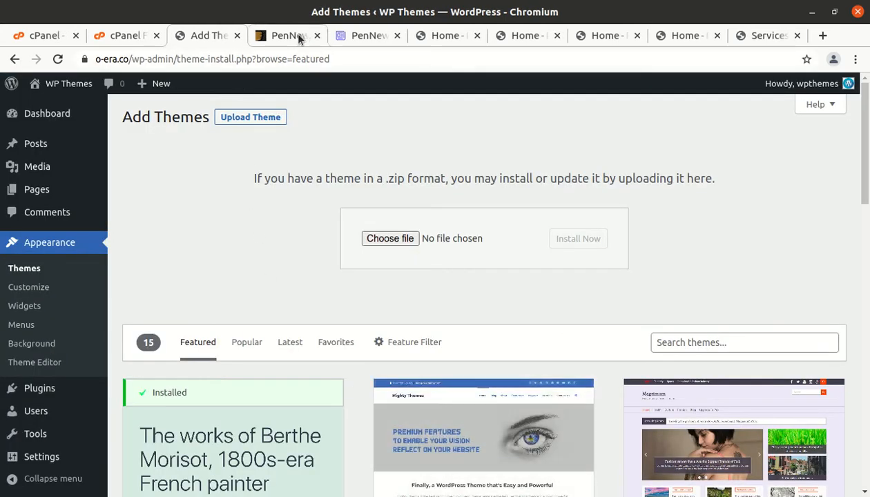
pyautogui.click(144, 38)
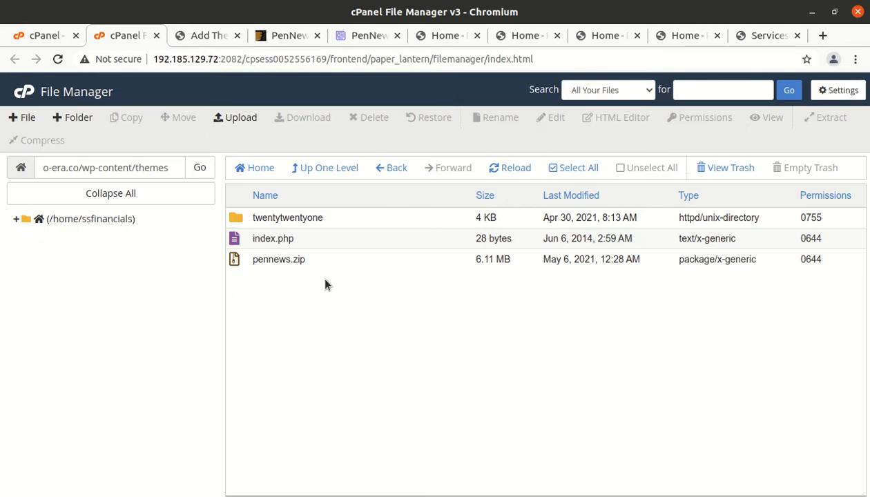
# Step: Extract pennews.zip inside the wp-content/themes folder, close the extraction results, and reload the file list
pyautogui.rightClick(316, 262)
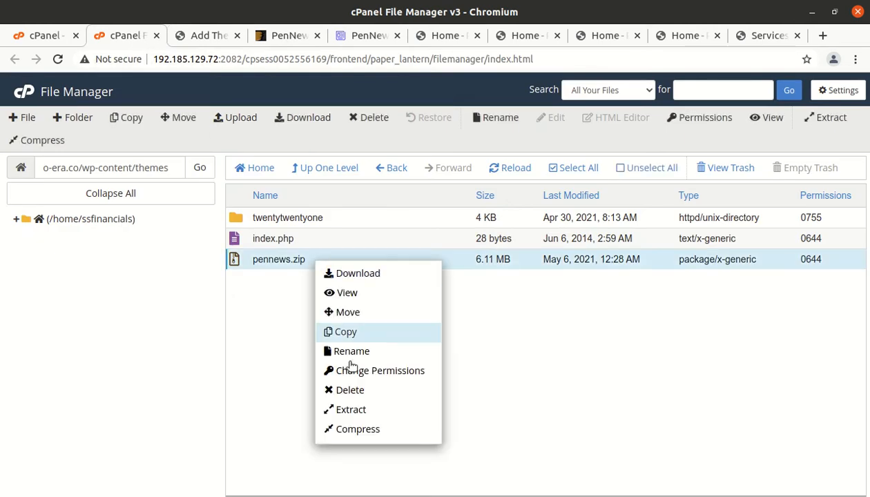
pyautogui.click(352, 410)
pyautogui.click(533, 353)
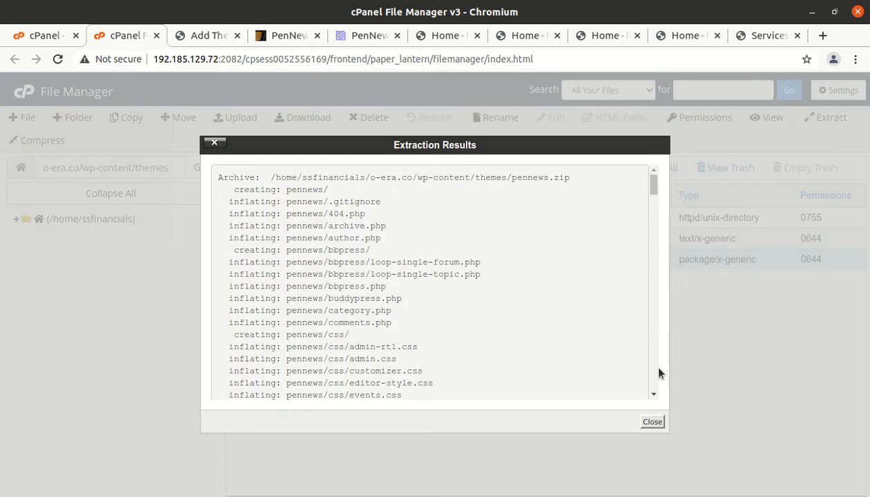
pyautogui.click(651, 421)
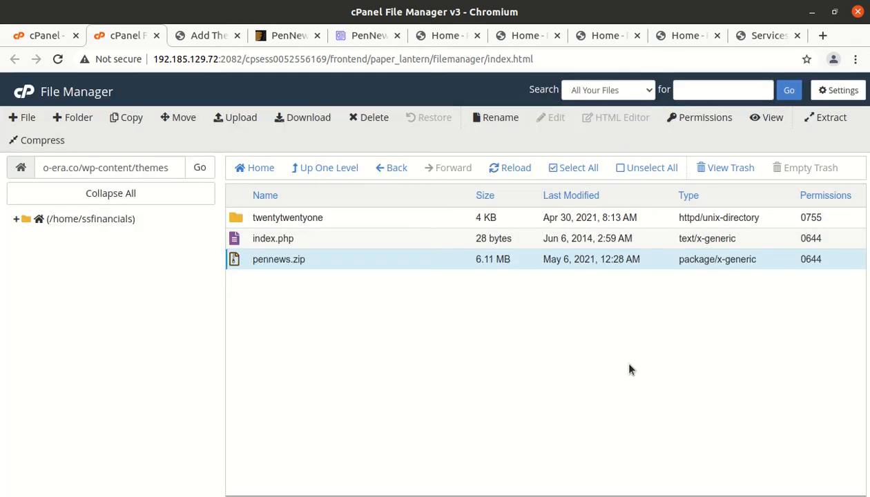
pyautogui.click(503, 169)
# Step: Look through the files and folders in the extracted pennews folder and return to the themes folder
pyautogui.doubleClick(363, 223)
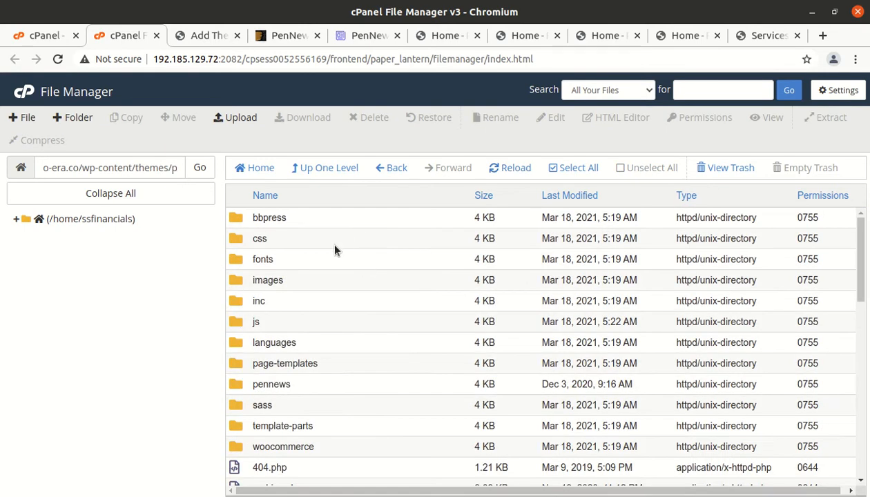
pyautogui.scroll(-3, 336, 269)
pyautogui.scroll(3, 341, 366)
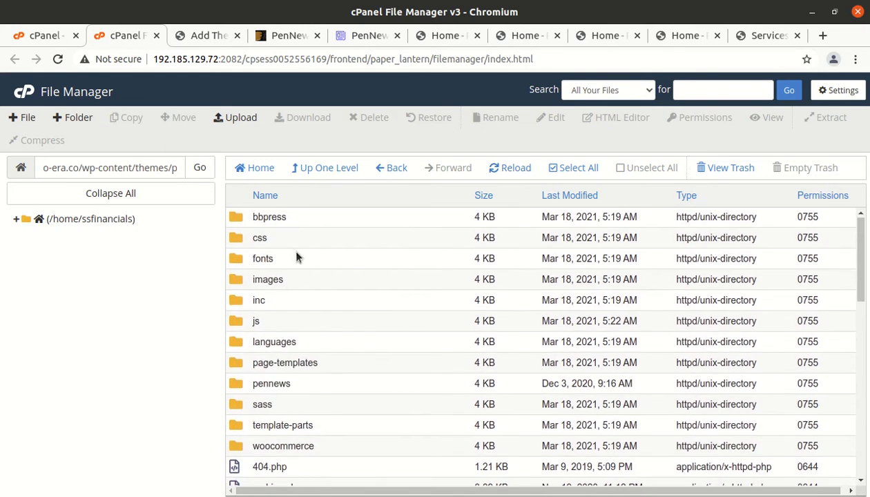
pyautogui.scroll(-9, 296, 257)
pyautogui.scroll(4, 325, 227)
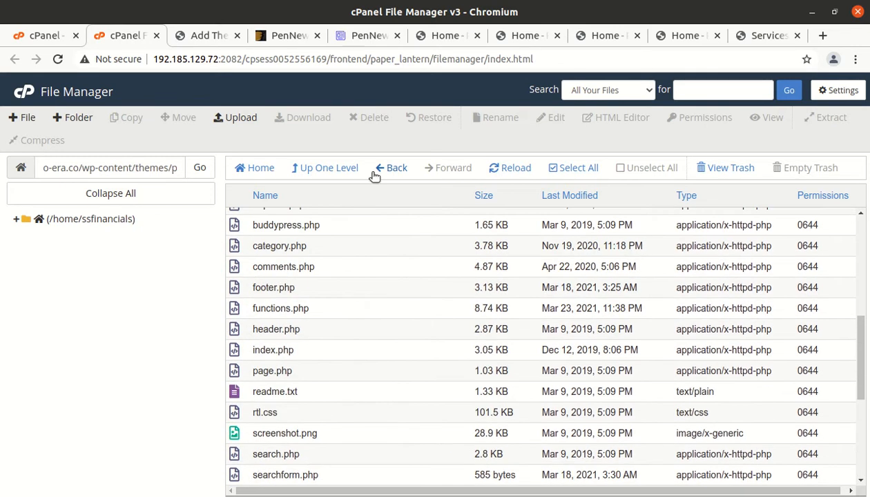
pyautogui.click(341, 170)
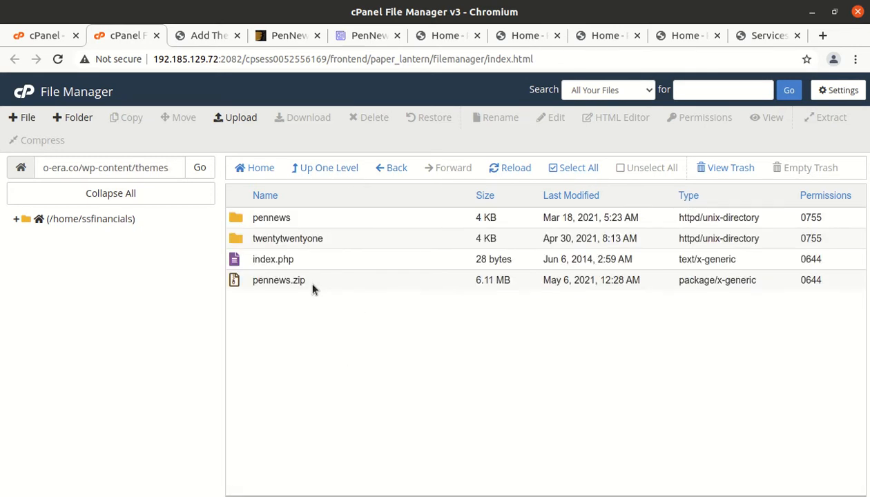
# Step: Permanently delete pennews.zip from the themes folder, skipping the trash
pyautogui.click(312, 288)
pyautogui.click(368, 124)
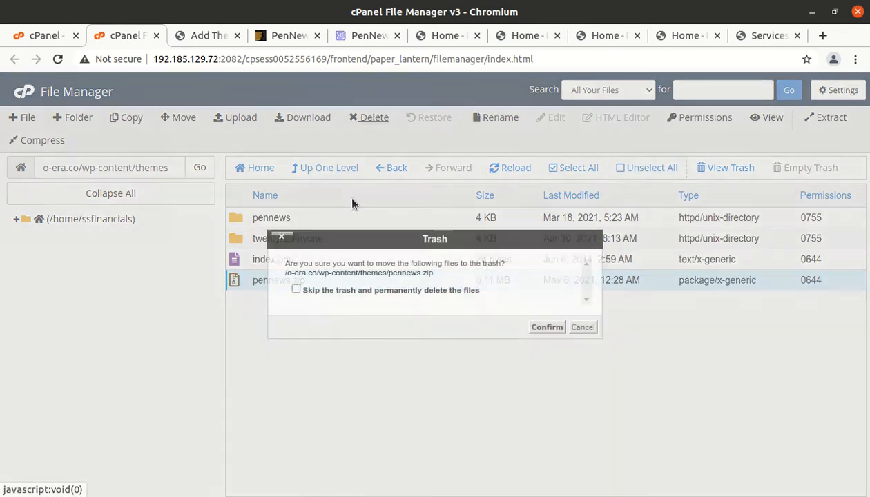
pyautogui.click(296, 290)
pyautogui.click(545, 326)
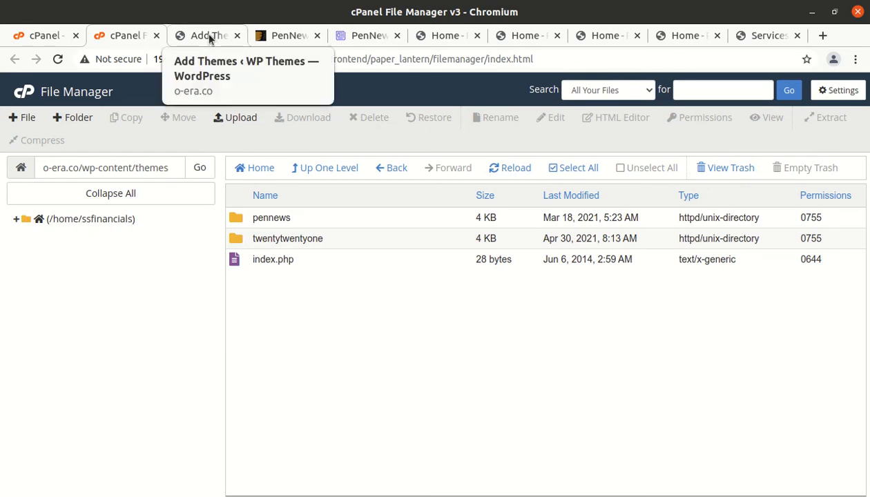
# Step: Switch back to the WordPress admin and open the details of the PenNews theme among the installed themes
pyautogui.click(209, 37)
pyautogui.click(31, 270)
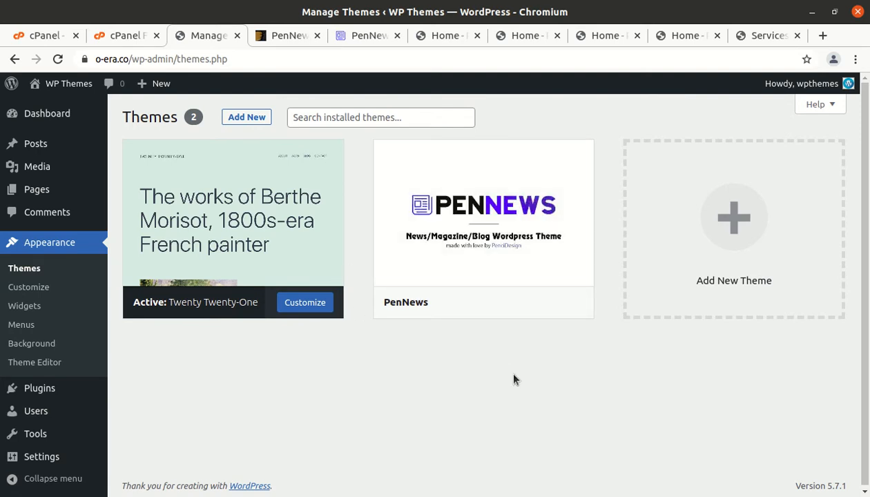
pyautogui.moveTo(486, 255)
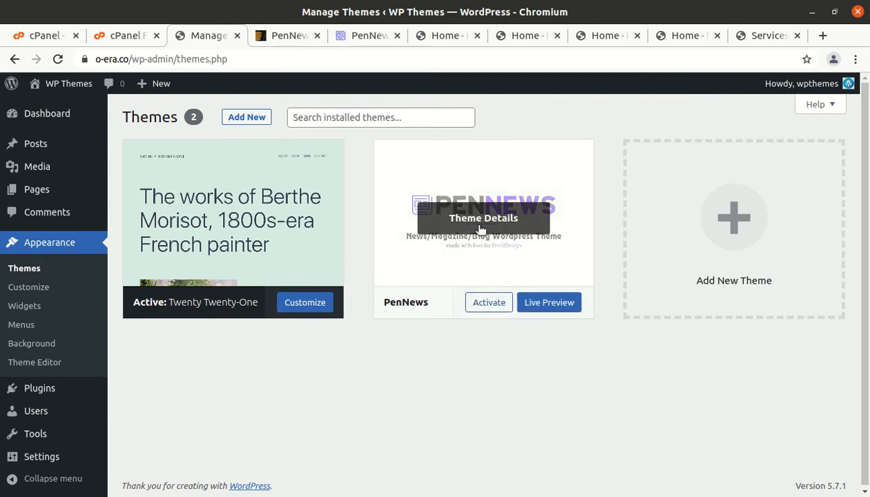
pyautogui.click(481, 228)
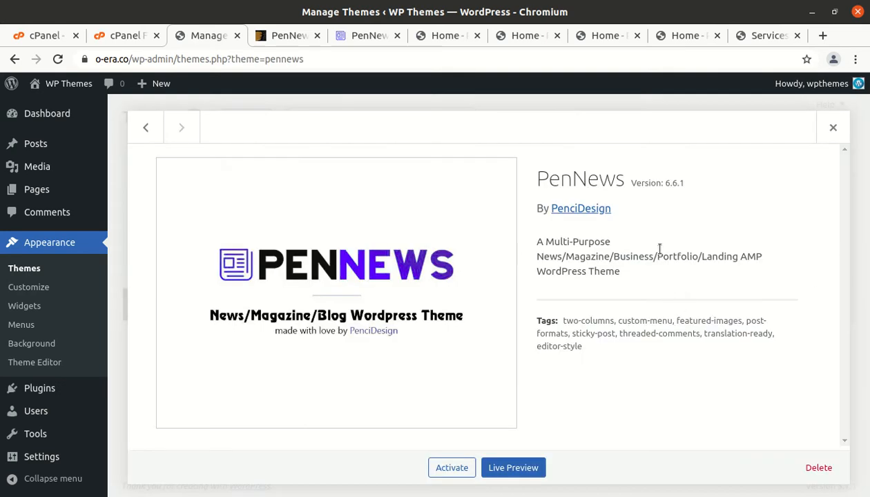
# Step: Highlight the theme's name and version in the details, and activate the PenNews theme
pyautogui.moveTo(540, 182); pyautogui.dragTo(656, 180)
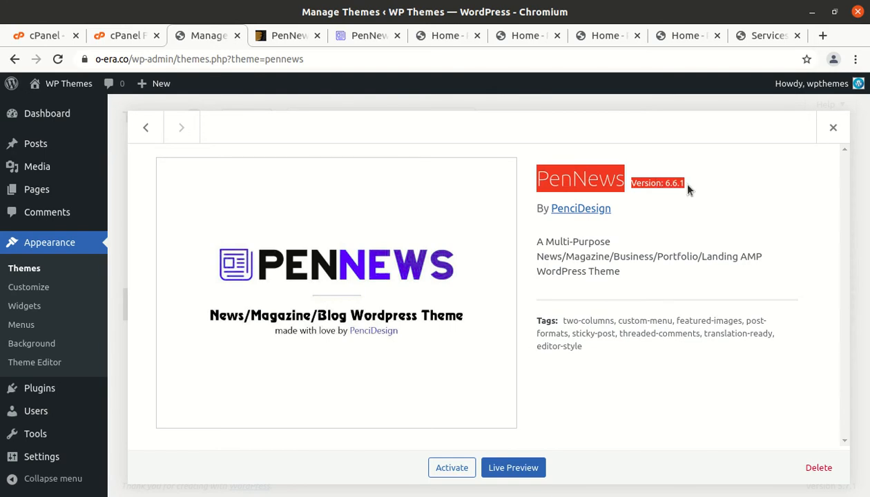
pyautogui.click(638, 390)
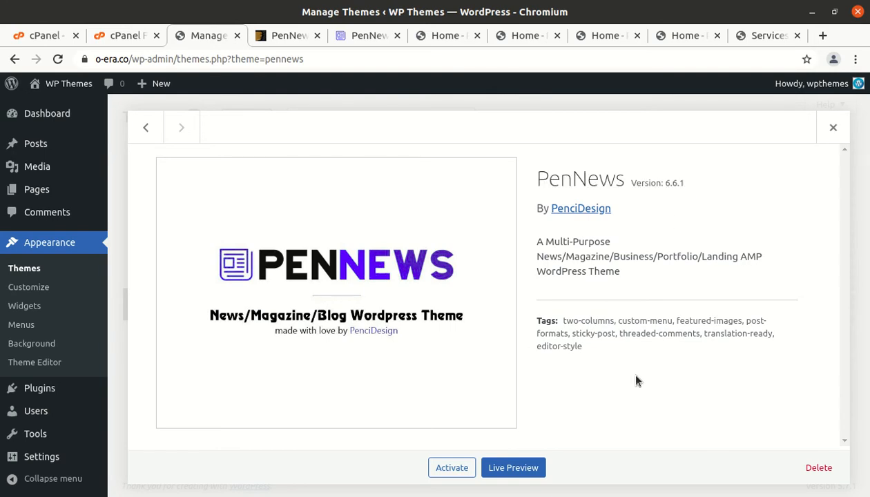
pyautogui.click(448, 472)
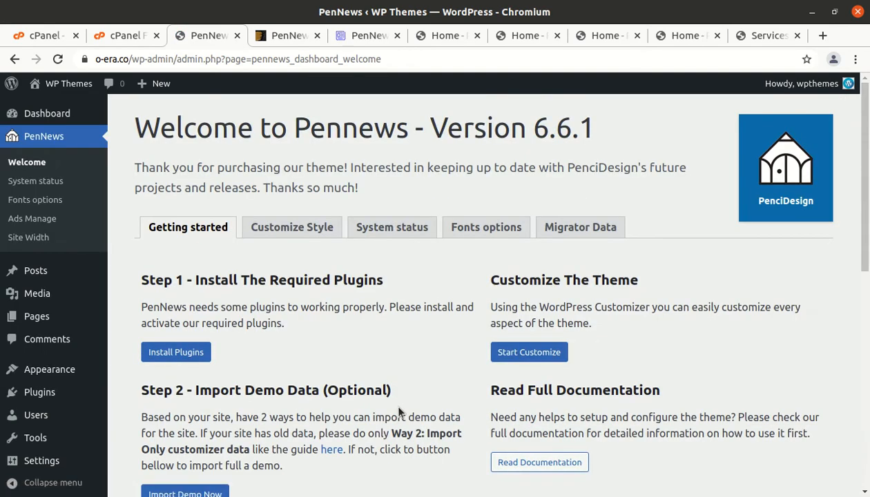
# Step: Look through the PenNews welcome page, from the setup steps down to the other PenciDesign items
pyautogui.scroll(-3, 325, 390)
pyautogui.scroll(1, 327, 398)
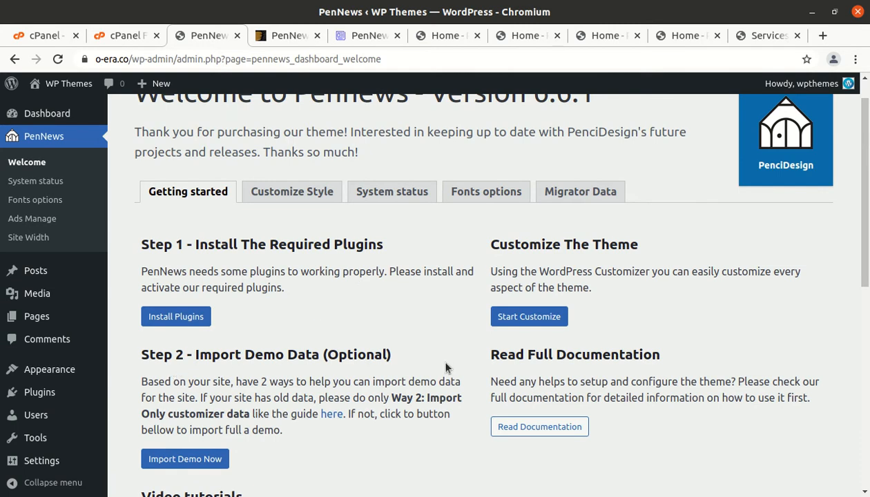
pyautogui.scroll(-2, 445, 358)
pyautogui.scroll(-3, 198, 410)
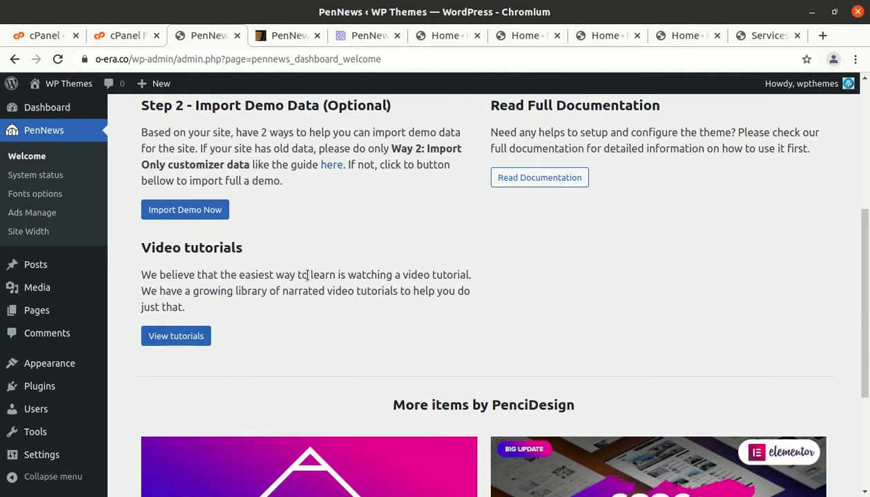
pyautogui.scroll(-3, 385, 383)
pyautogui.scroll(7, 384, 381)
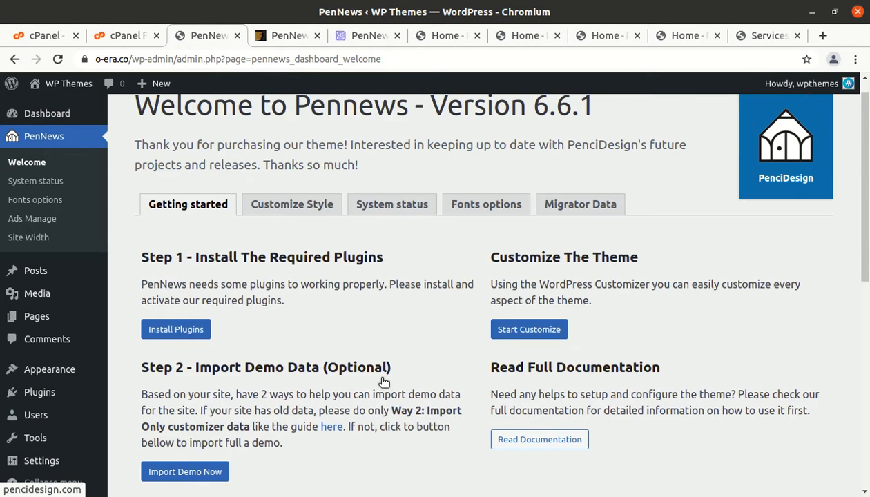
pyautogui.scroll(1, 384, 383)
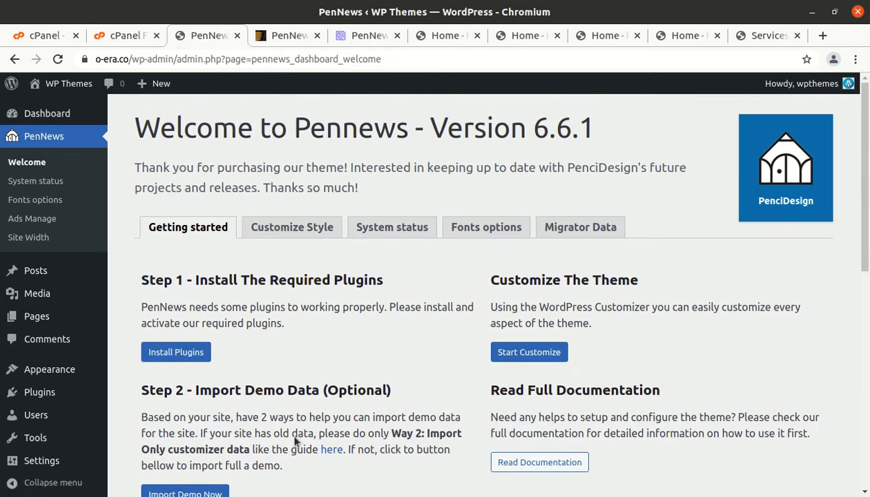
# Step: Open the theme's required plugins installer and look through the list of plugins to install
pyautogui.click(178, 353)
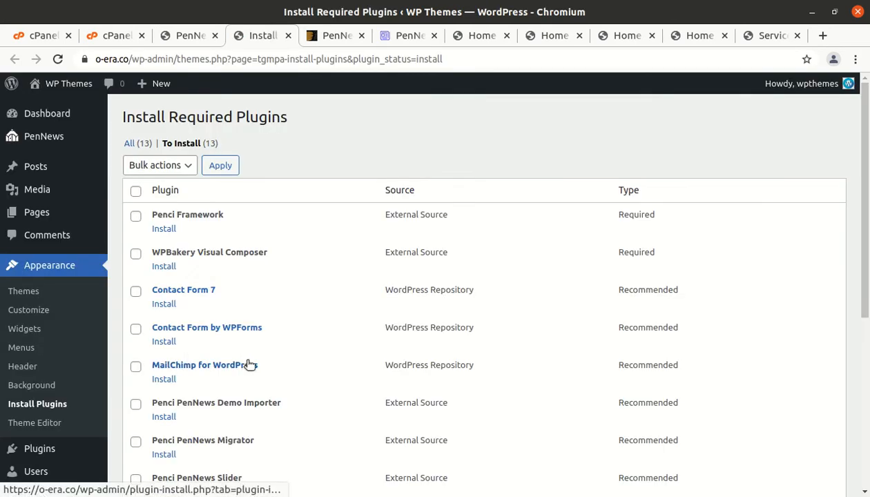
pyautogui.scroll(-2, 249, 364)
pyautogui.scroll(-4, 249, 364)
pyautogui.scroll(6, 247, 364)
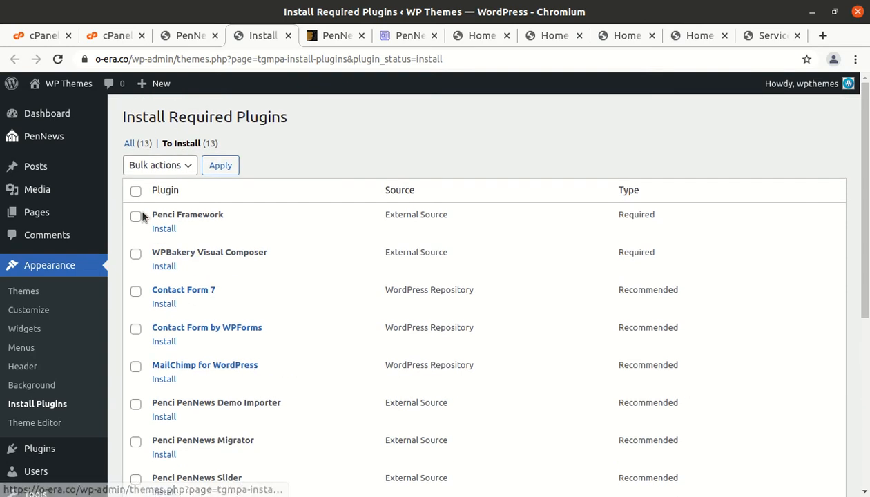
pyautogui.scroll(-5, 251, 401)
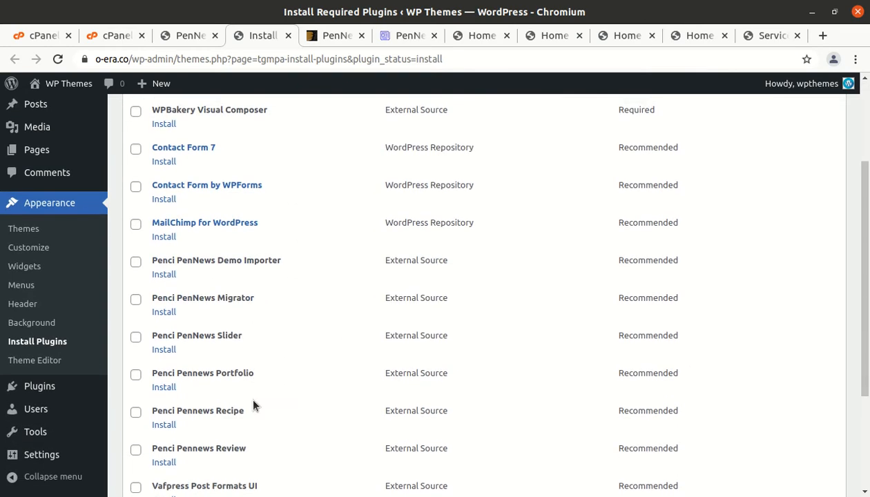
pyautogui.scroll(5, 252, 404)
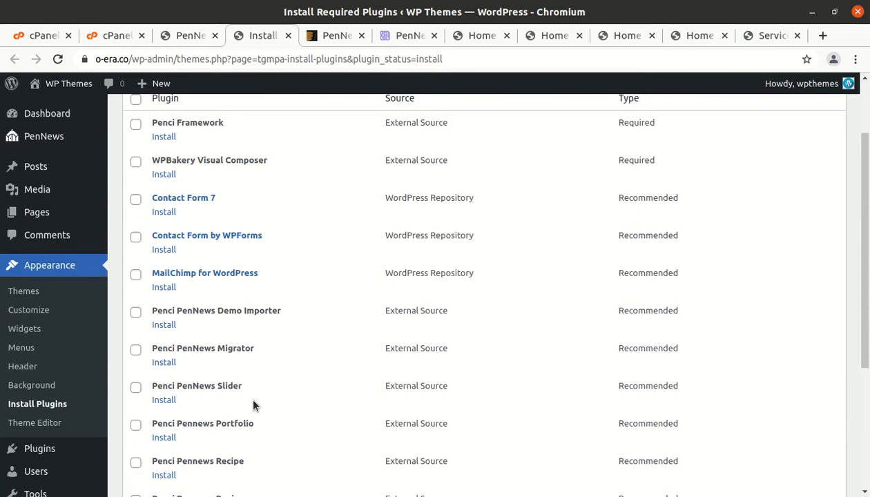
# Step: Select all the listed plugins and install them with the Install bulk action
pyautogui.click(136, 192)
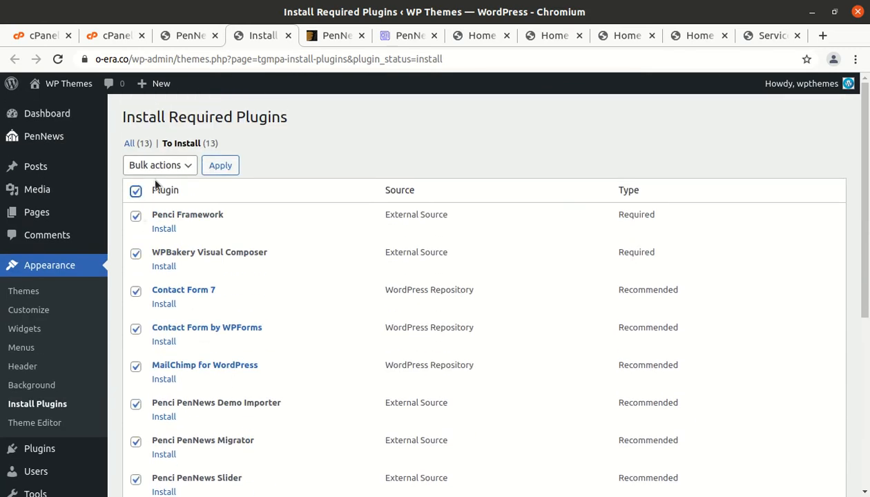
pyautogui.click(165, 167)
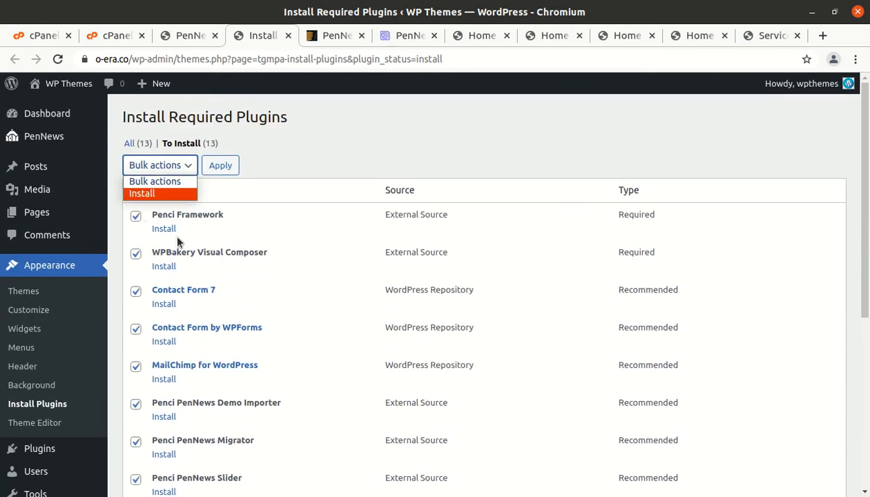
pyautogui.click(412, 161)
pyautogui.click(178, 166)
pyautogui.click(155, 194)
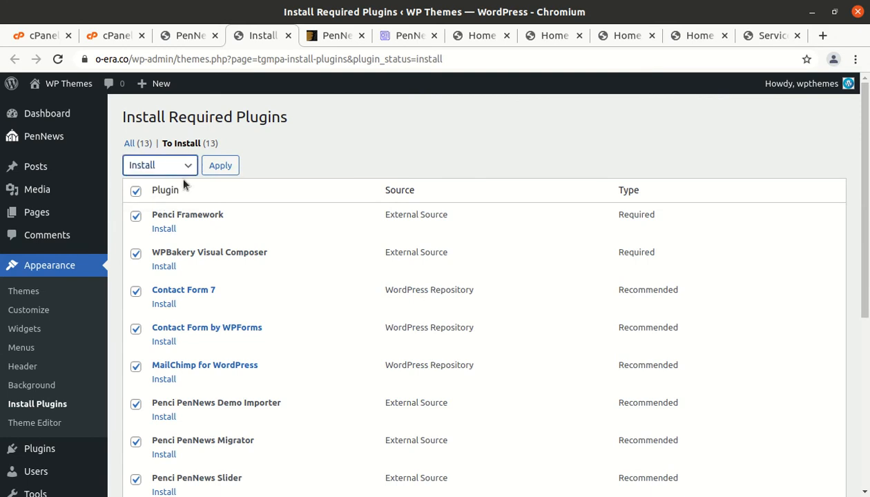
pyautogui.click(217, 167)
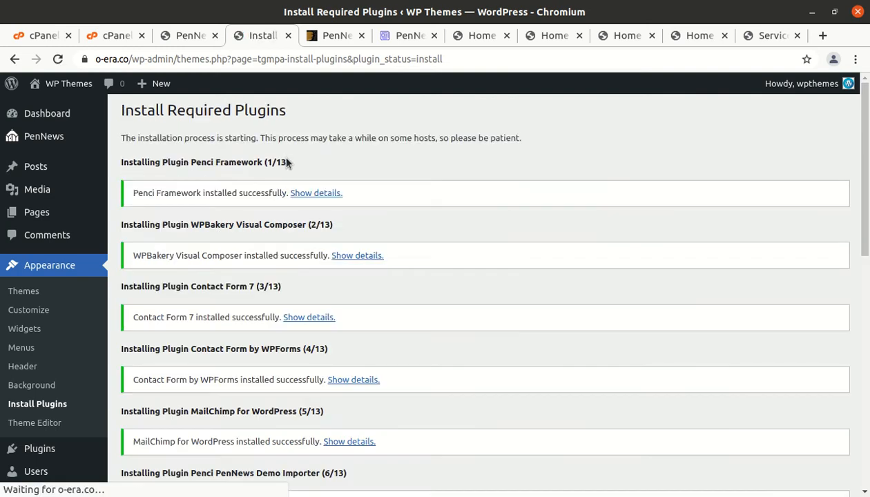
# Step: Check the installation result of each plugin and highlight the closing line of the installation report
pyautogui.scroll(-4, 280, 258)
pyautogui.scroll(-5, 276, 281)
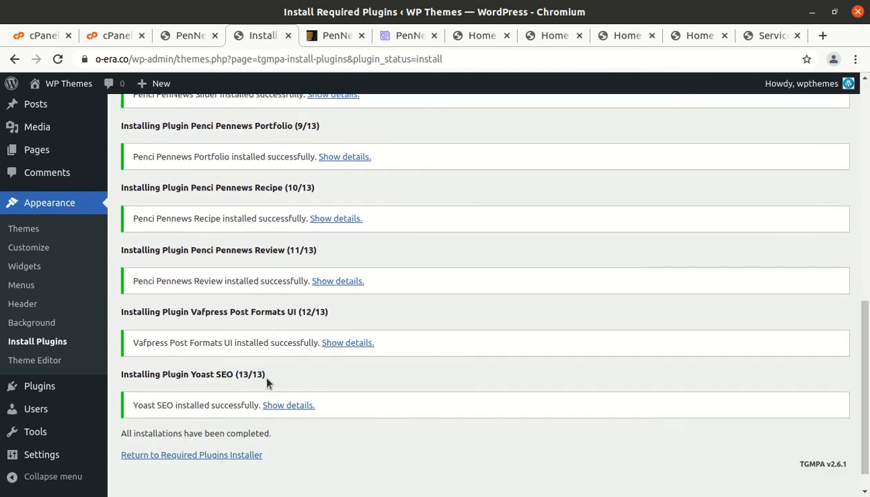
pyautogui.moveTo(118, 410); pyautogui.dragTo(307, 411)
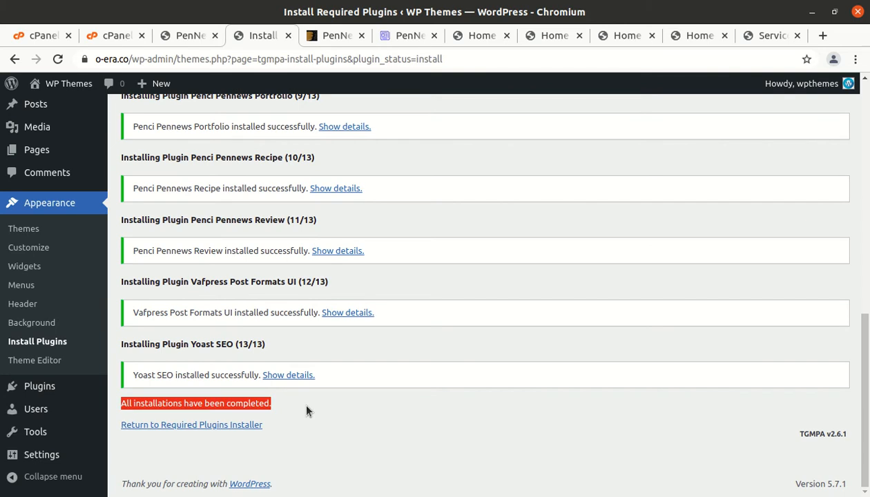
pyautogui.scroll(5, 299, 423)
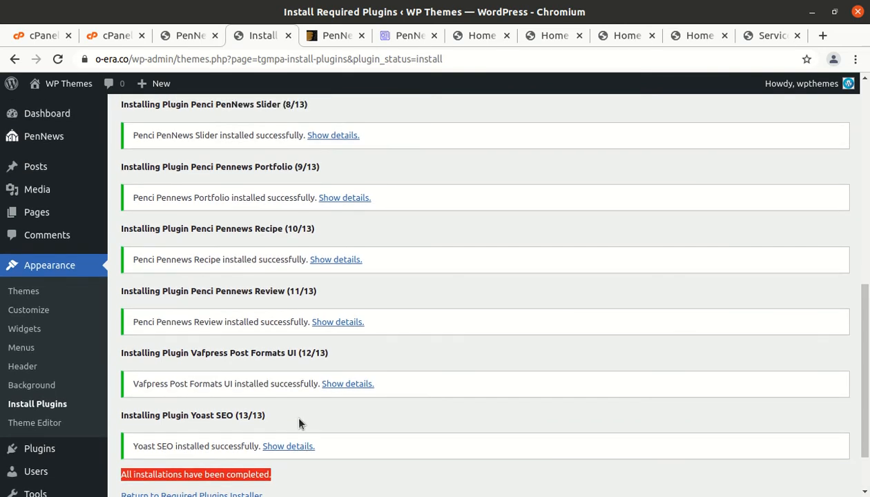
pyautogui.scroll(2, 299, 423)
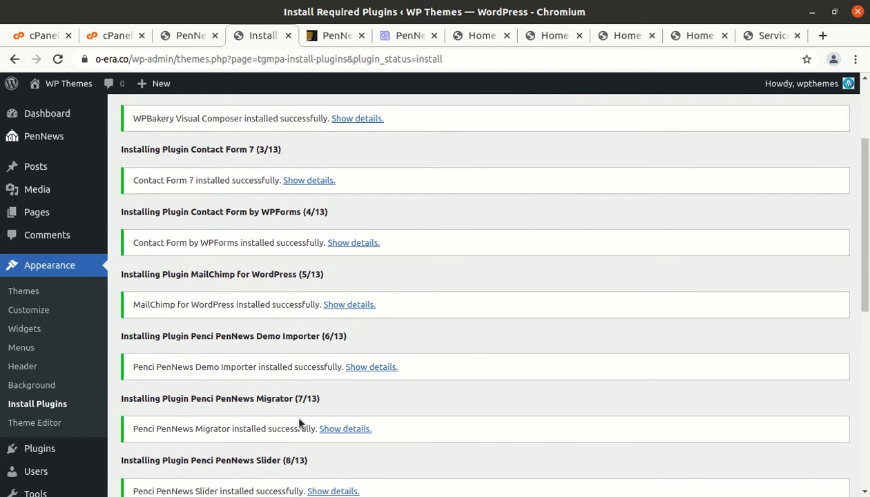
pyautogui.scroll(2, 250, 286)
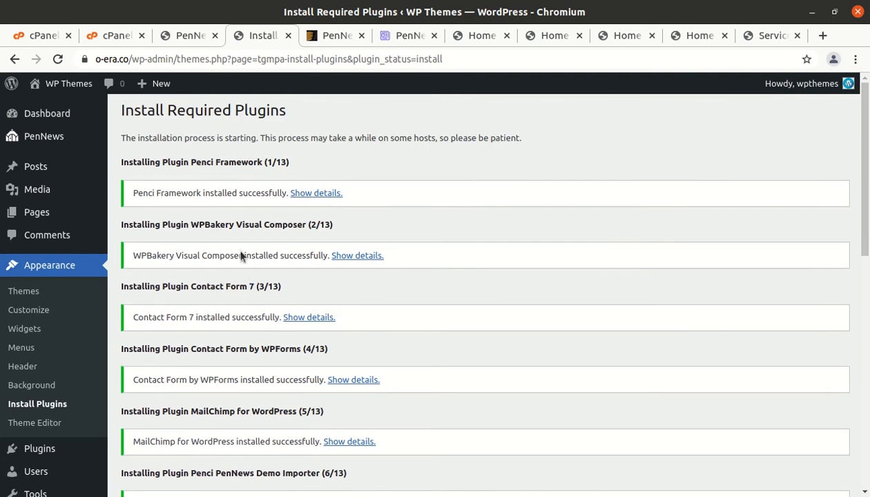
pyautogui.scroll(-6, 209, 266)
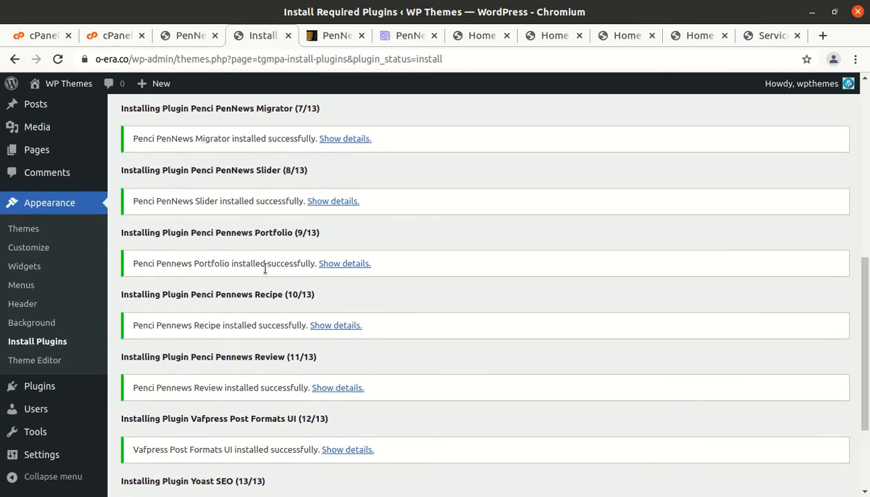
pyautogui.scroll(-2, 265, 269)
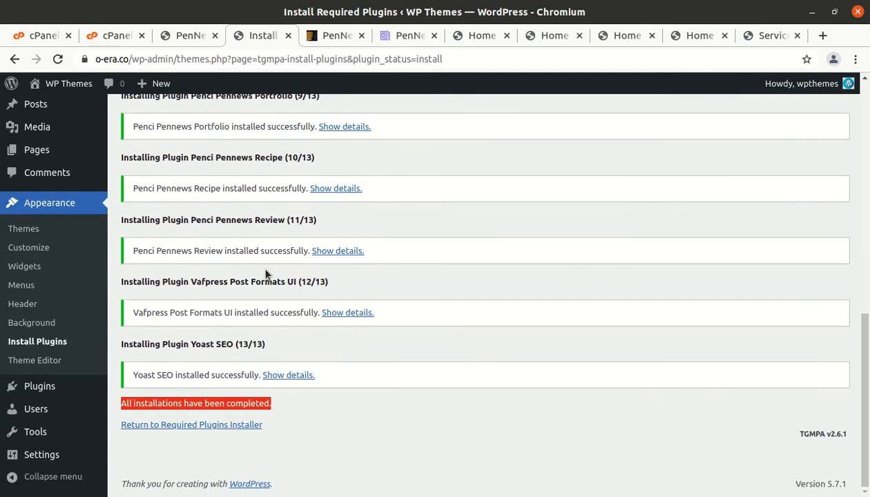
# Step: Return to the Required Plugins Installer and activate all the plugins with the Activate bulk action
pyautogui.click(171, 430)
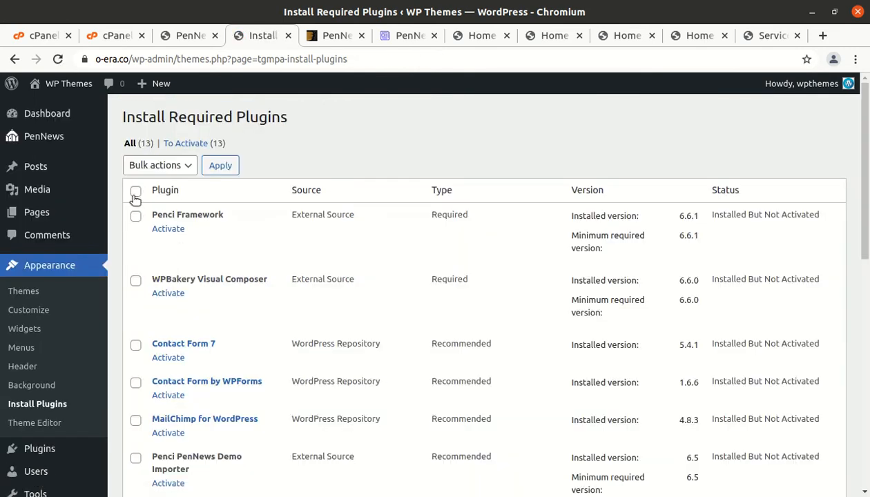
pyautogui.click(135, 193)
pyautogui.click(158, 166)
pyautogui.click(160, 218)
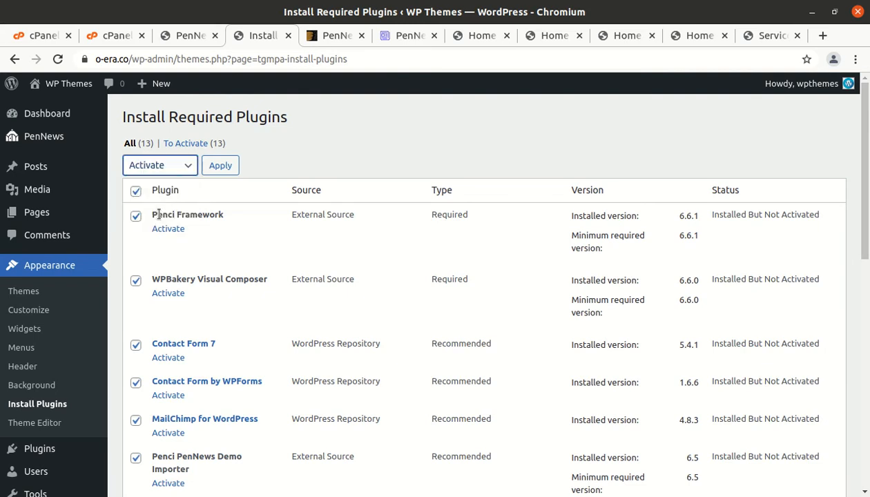
pyautogui.click(222, 167)
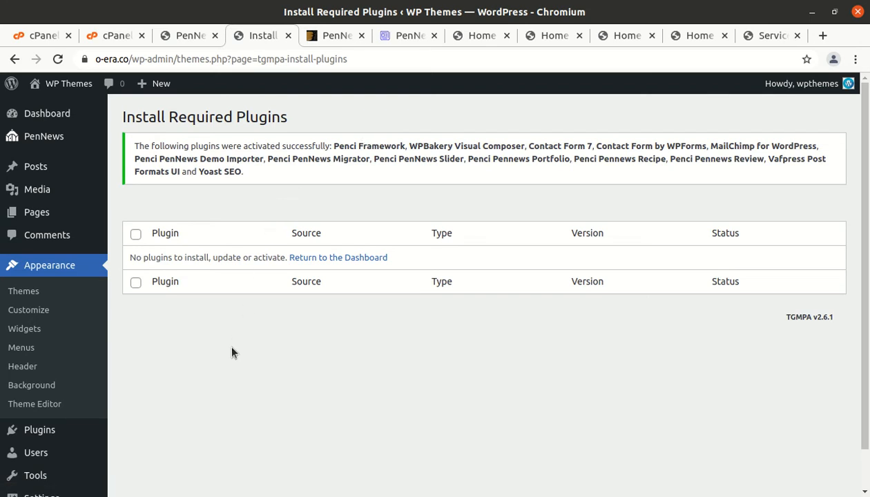
# Step: Open the live WordPress site in a new tab and look over its front page
pyautogui.moveTo(68, 105)
pyautogui.moveTo(66, 86)
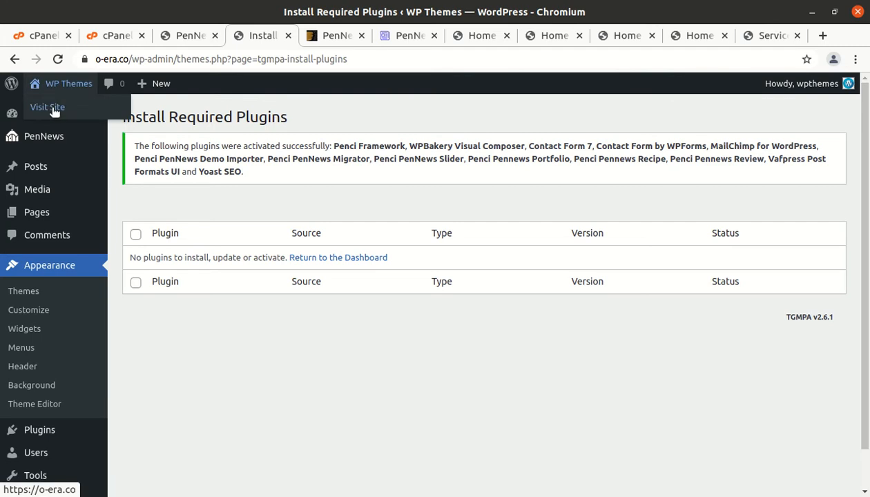
pyautogui.middleClick(55, 111)
pyautogui.click(304, 36)
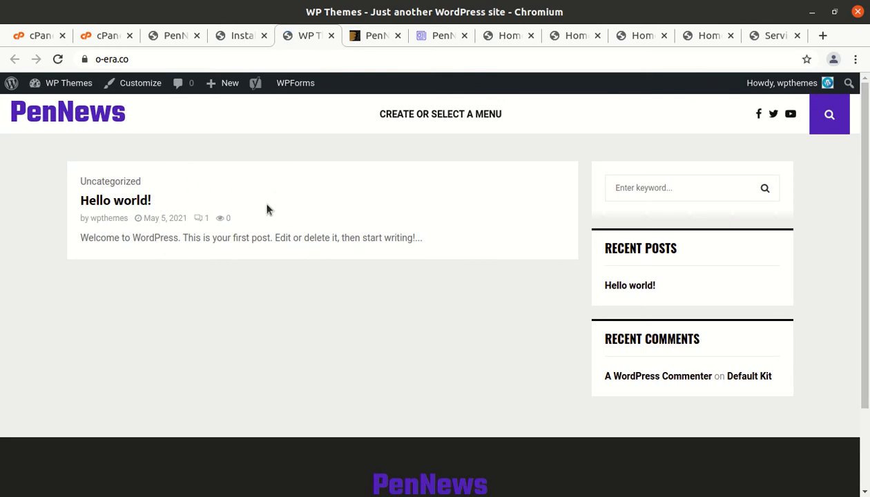
pyautogui.scroll(-2, 309, 319)
pyautogui.scroll(2, 309, 320)
# Step: Look again at the PenNews landing page, the Musician and Web Agency demos, and the theme's ThemeForest page
pyautogui.click(444, 35)
pyautogui.scroll(15, 375, 207)
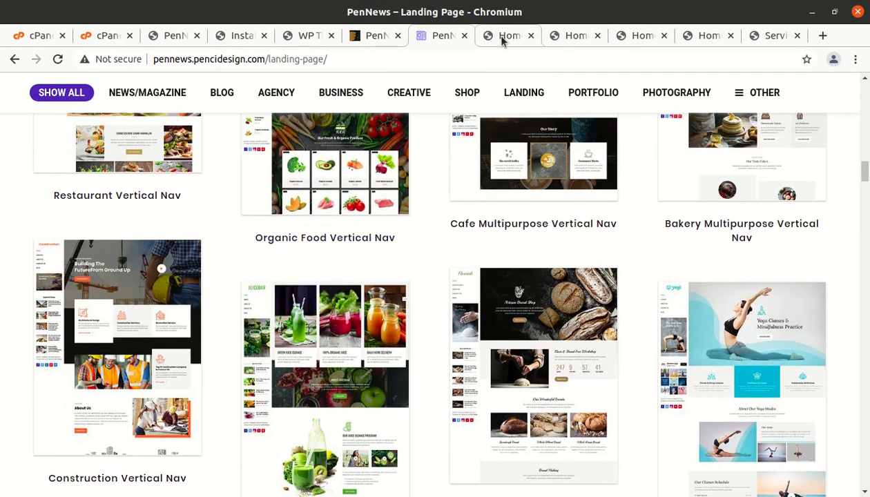
pyautogui.click(501, 38)
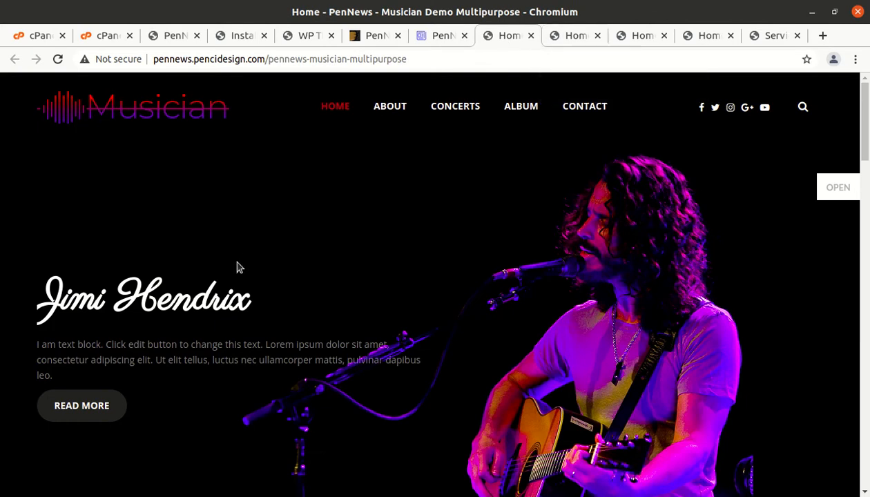
pyautogui.scroll(-3, 325, 283)
pyautogui.scroll(-10, 324, 285)
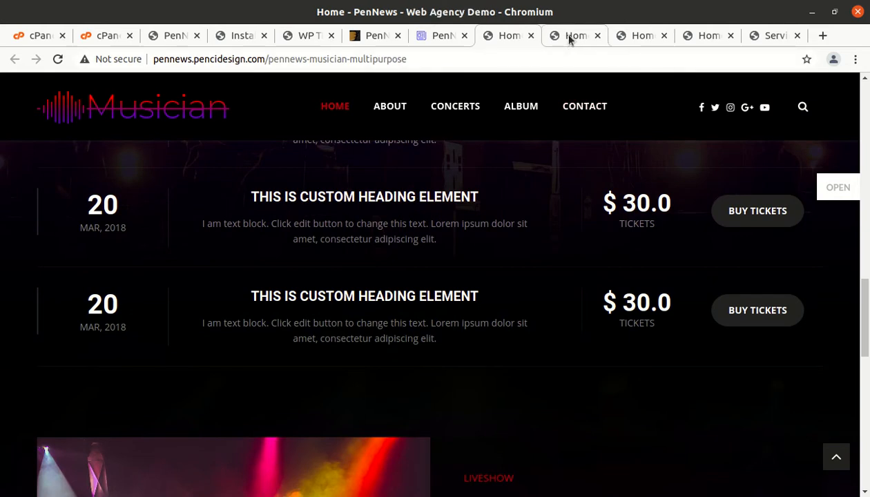
pyautogui.click(569, 36)
pyautogui.scroll(4, 470, 252)
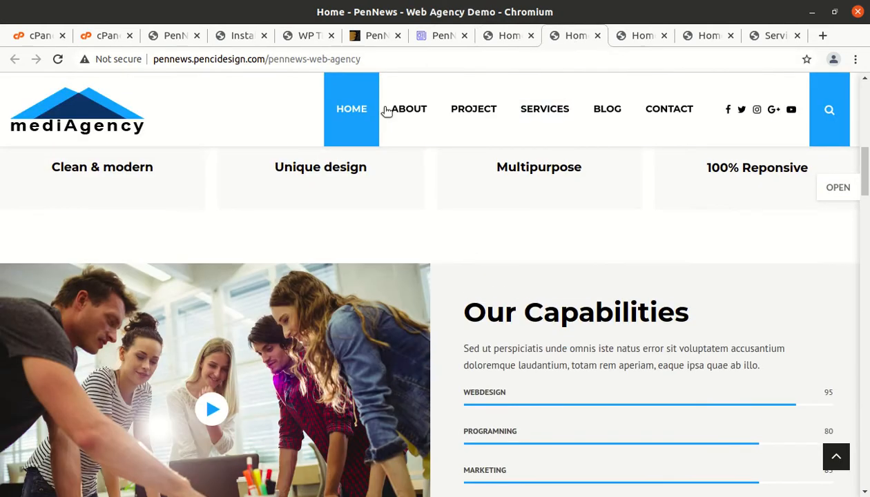
pyautogui.click(388, 35)
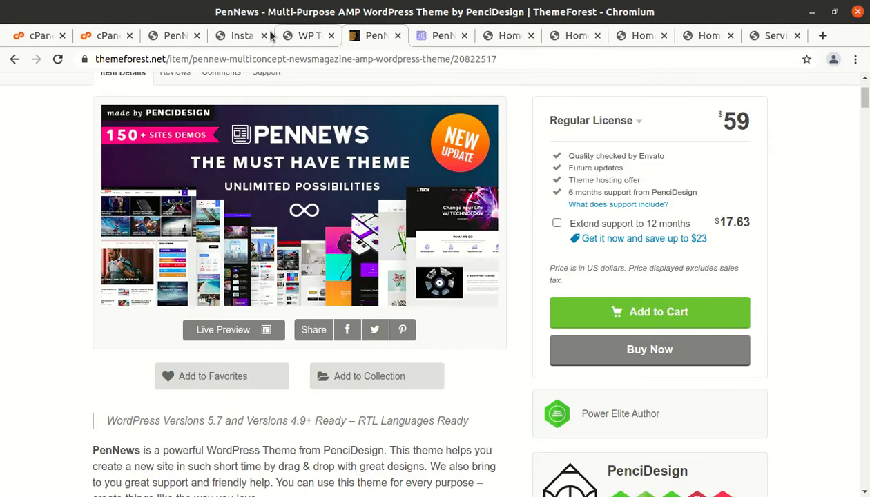
# Step: Switch back to the WordPress admin, load the dashboard, and open PenNews's Import Demo Data page to browse the demos
pyautogui.click(249, 36)
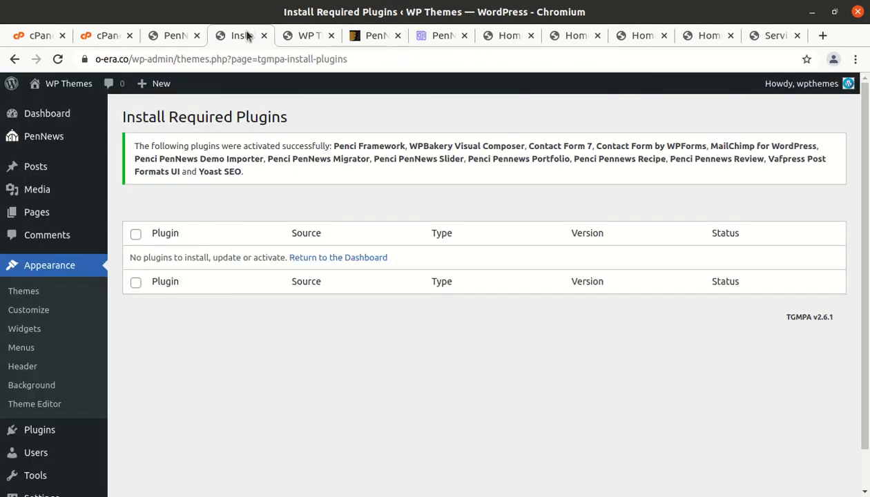
pyautogui.click(39, 118)
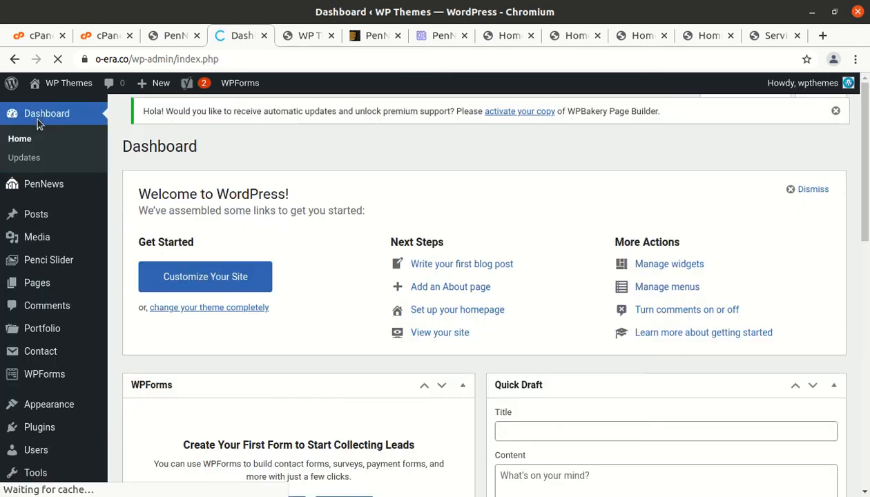
pyautogui.moveTo(45, 196)
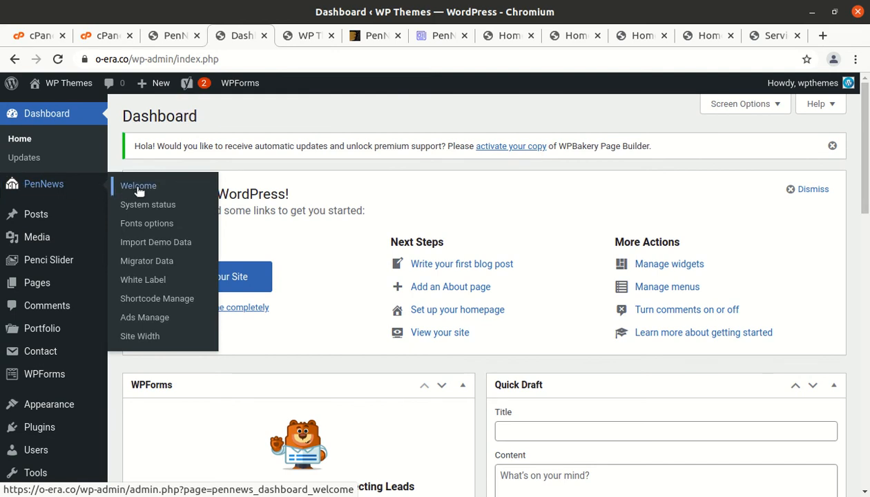
pyautogui.click(154, 246)
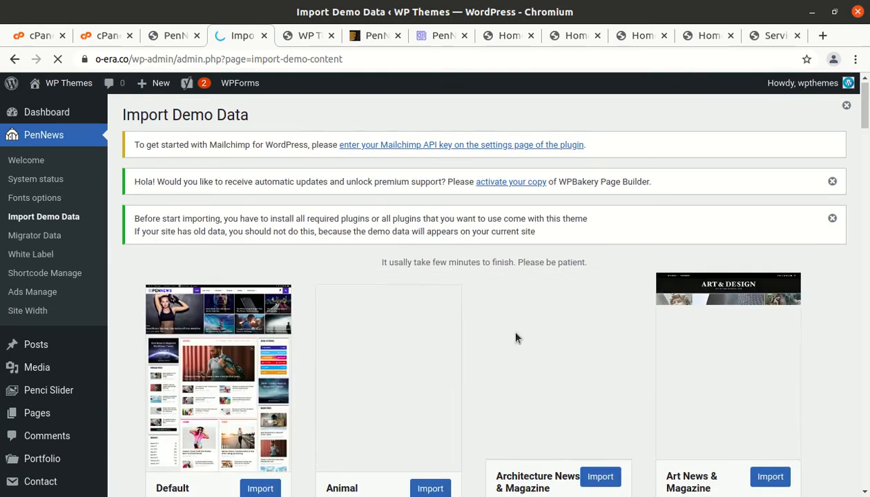
pyautogui.scroll(-2, 514, 337)
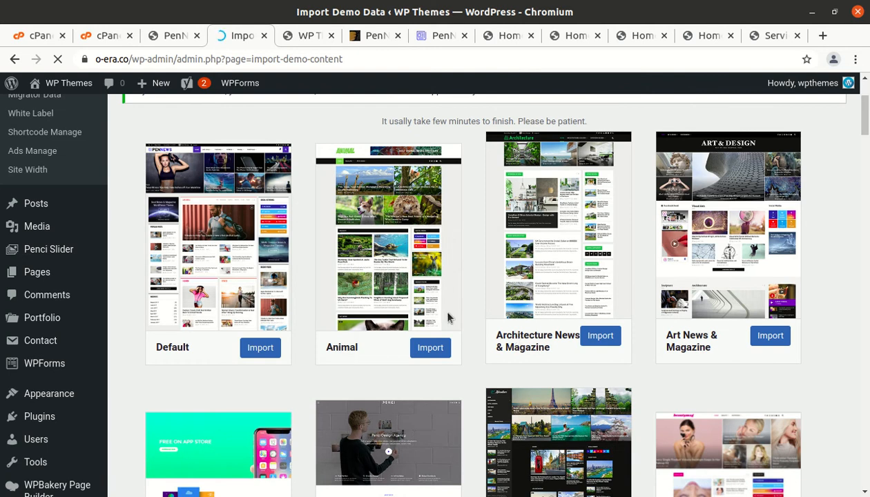
pyautogui.scroll(-3, 493, 332)
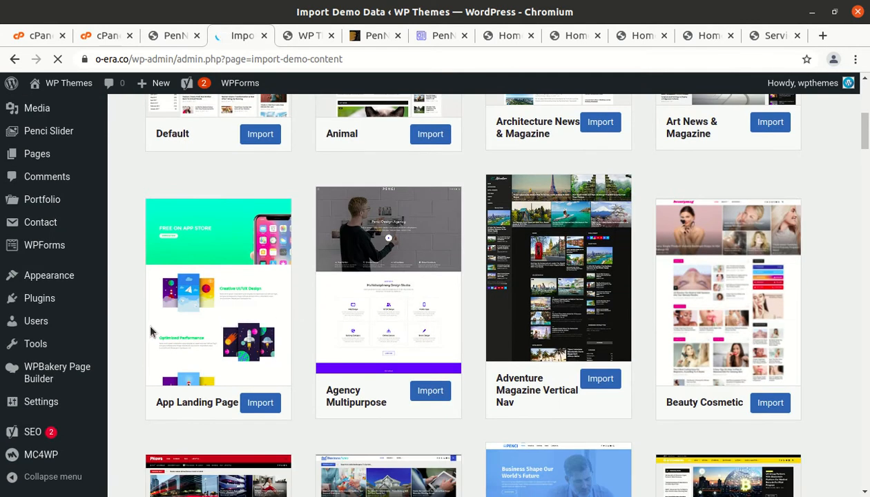
# Step: Browse the demos on the Import Demo Data page, from Default and Animal through the Business, Construction and Charity designs
pyautogui.scroll(-5, 686, 311)
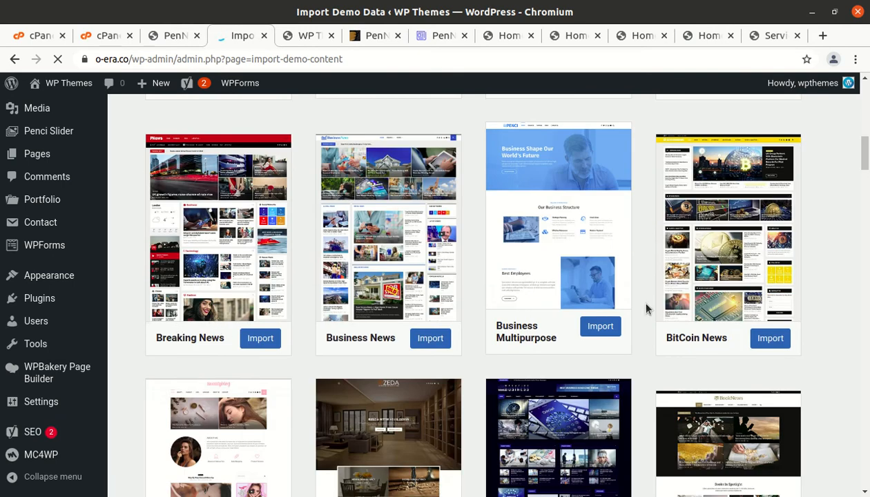
pyautogui.scroll(5, 547, 283)
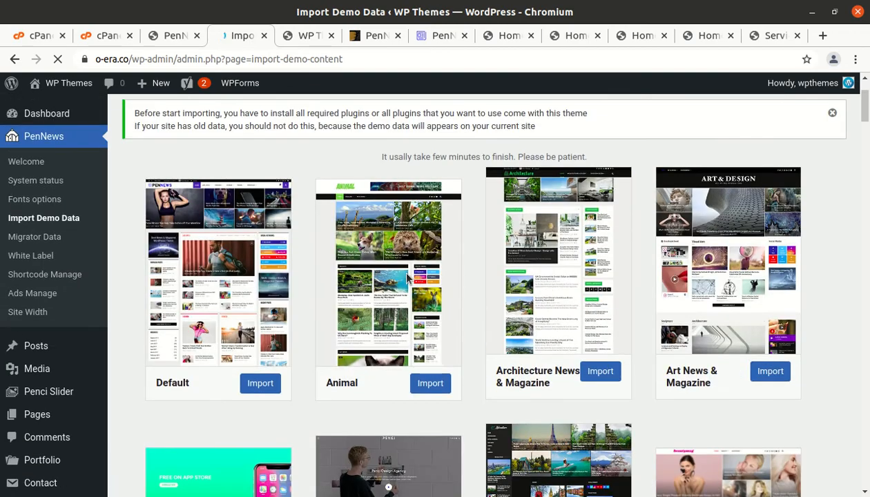
pyautogui.scroll(-3, 404, 273)
pyautogui.scroll(-15, 407, 278)
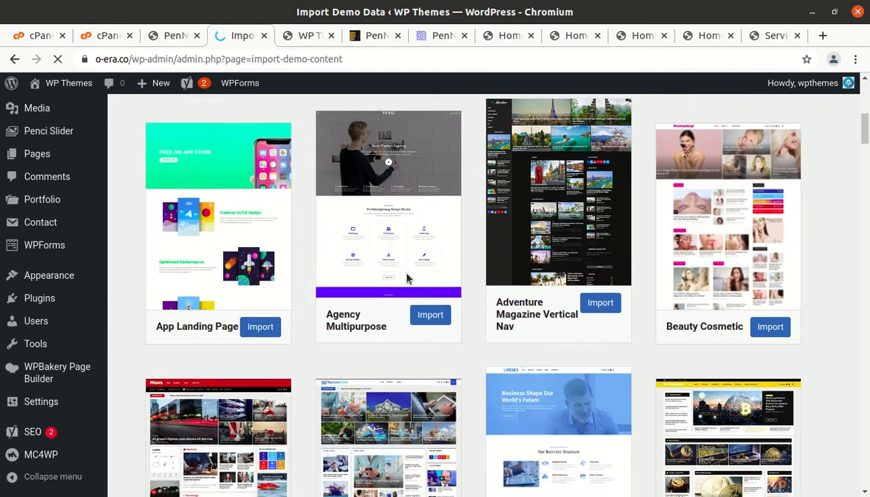
pyautogui.scroll(-6, 407, 278)
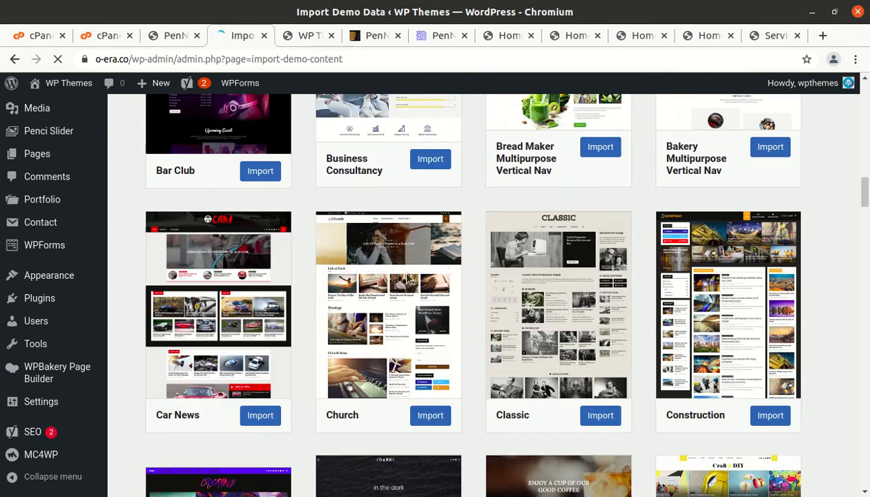
pyautogui.scroll(-3, 407, 277)
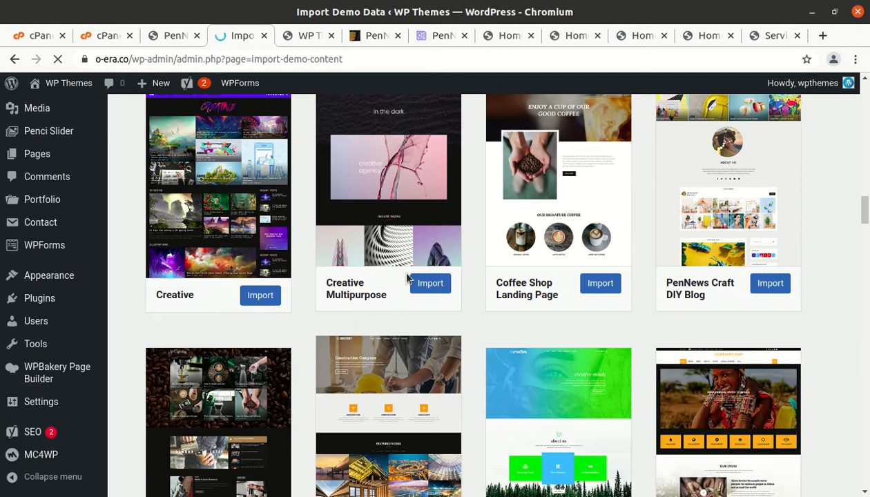
pyautogui.scroll(-3, 407, 277)
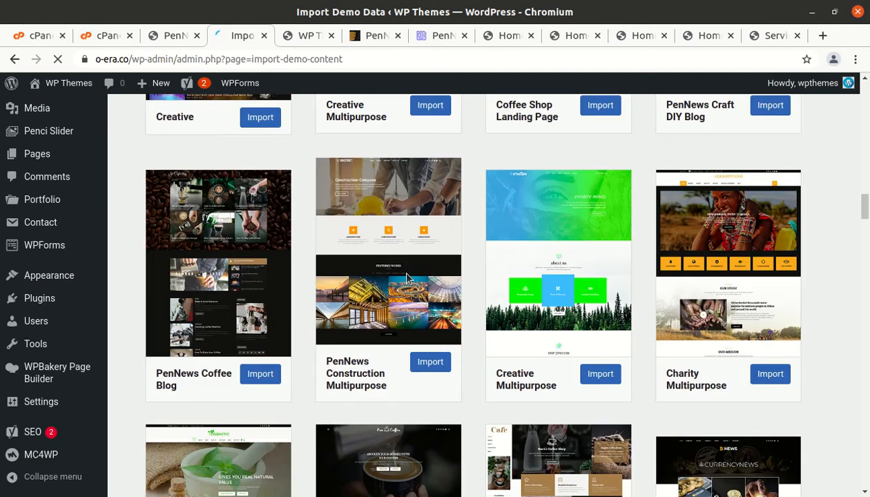
pyautogui.scroll(-3, 407, 277)
pyautogui.scroll(20, 582, 328)
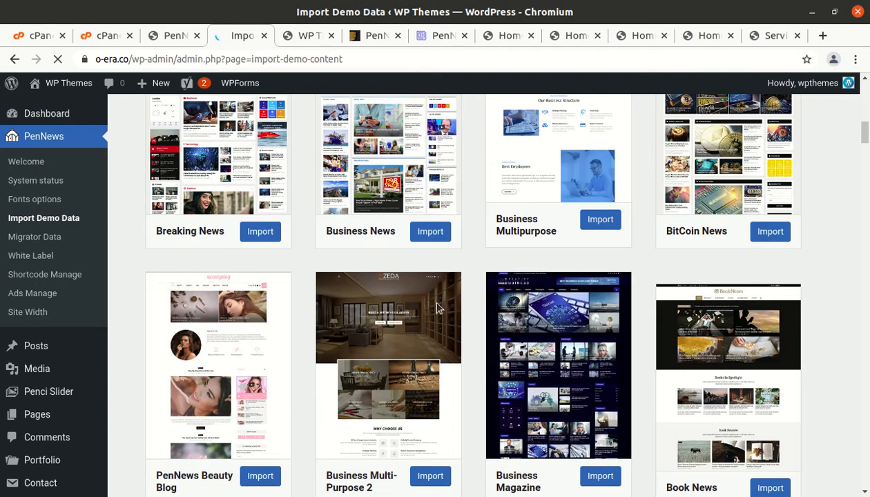
pyautogui.scroll(-2, 483, 329)
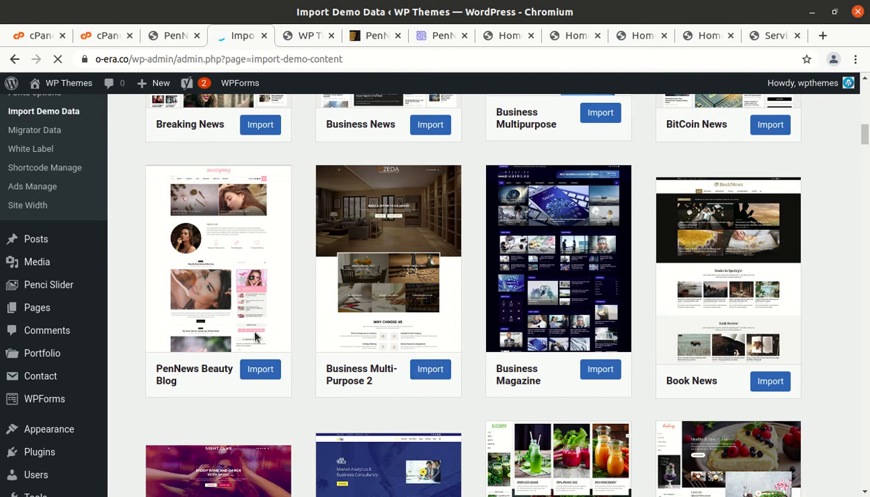
pyautogui.scroll(12, 454, 337)
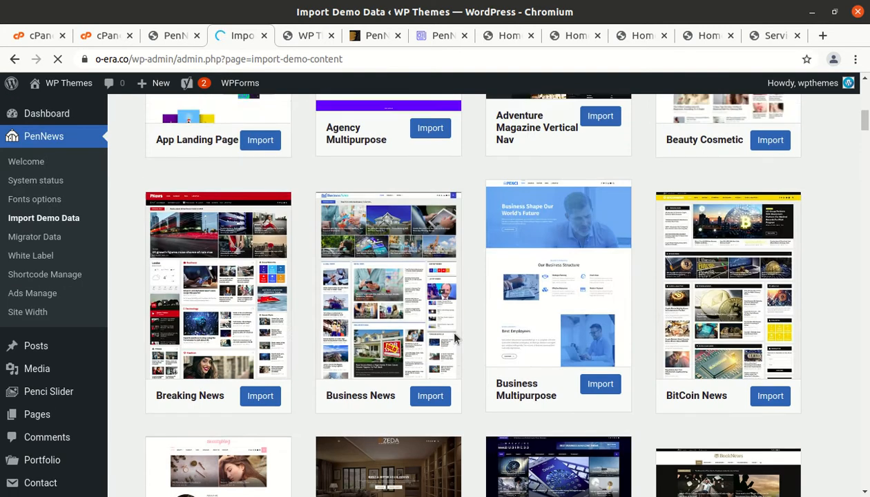
pyautogui.scroll(-3, 454, 336)
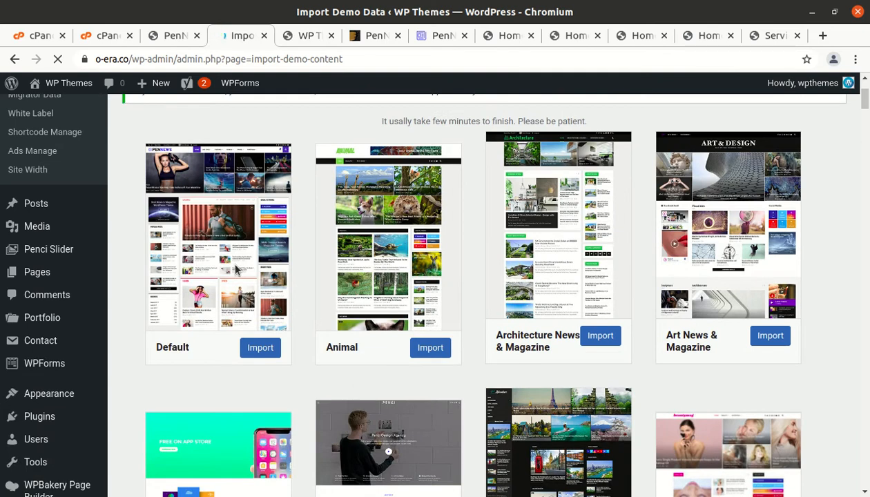
pyautogui.scroll(-3, 740, 267)
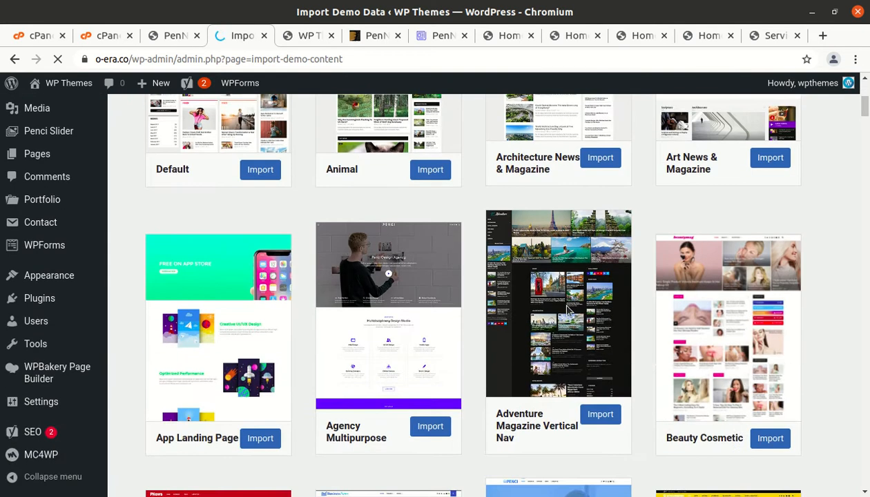
pyautogui.scroll(-2, 715, 330)
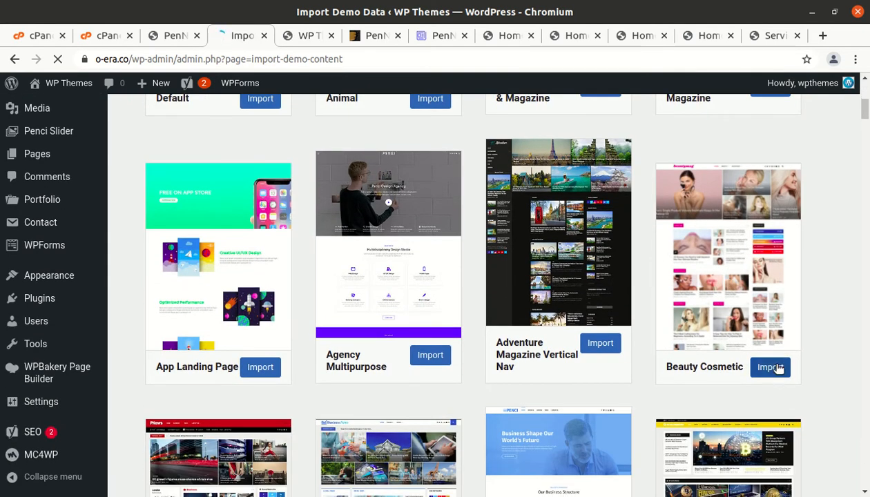
pyautogui.scroll(-3, 218, 310)
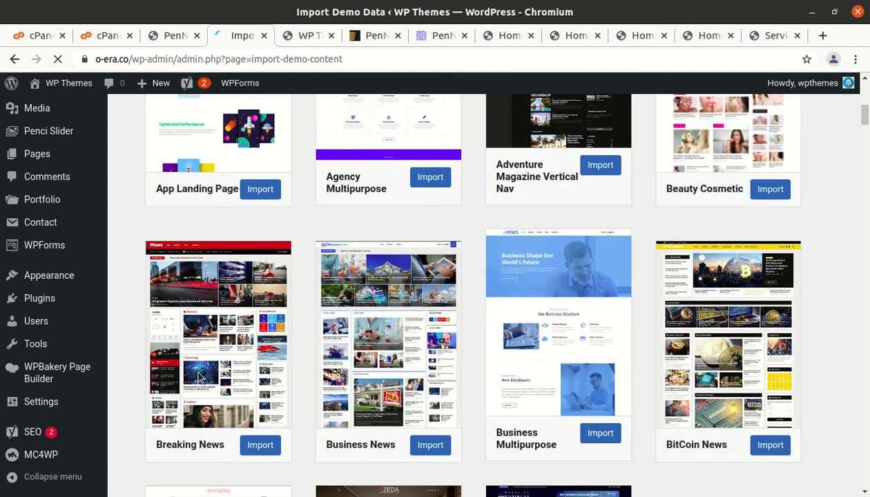
pyautogui.scroll(-2, 528, 376)
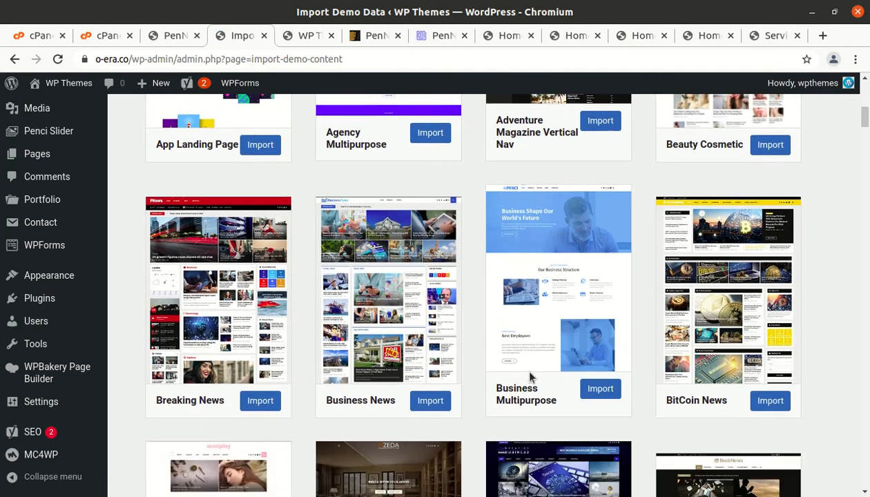
pyautogui.scroll(-3, 531, 377)
# Step: Import the Default demo from the first row of the Import Demo Data page
pyautogui.scroll(12, 530, 376)
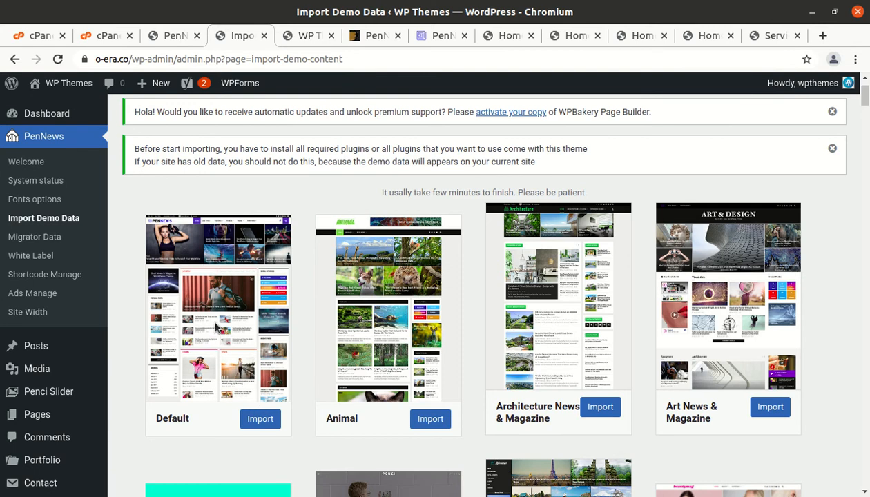
pyautogui.scroll(1, 239, 304)
pyautogui.scroll(-2, 238, 304)
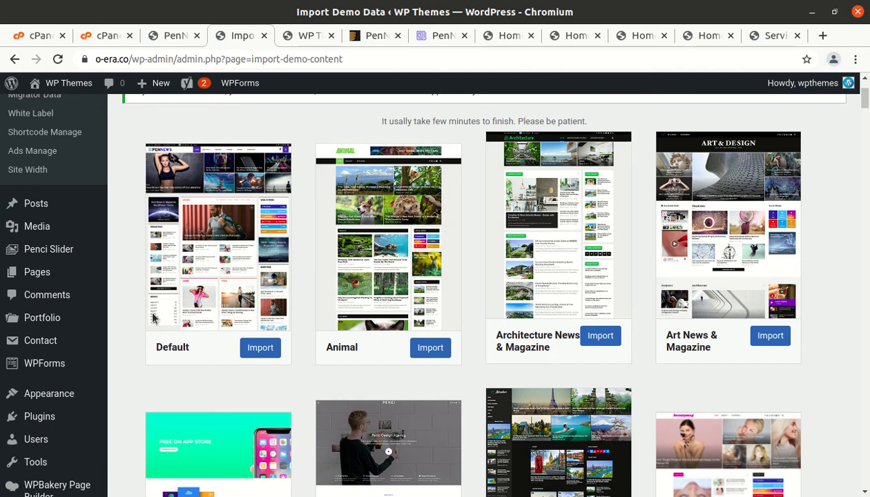
pyautogui.click(261, 348)
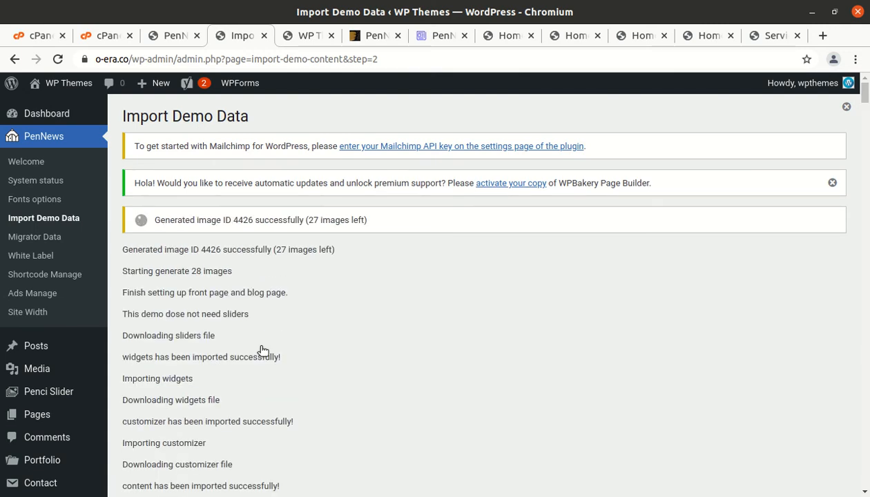
# Step: Follow the demo import log until the import finishes, and check its entries from the newest to the oldest
pyautogui.scroll(-5, 351, 355)
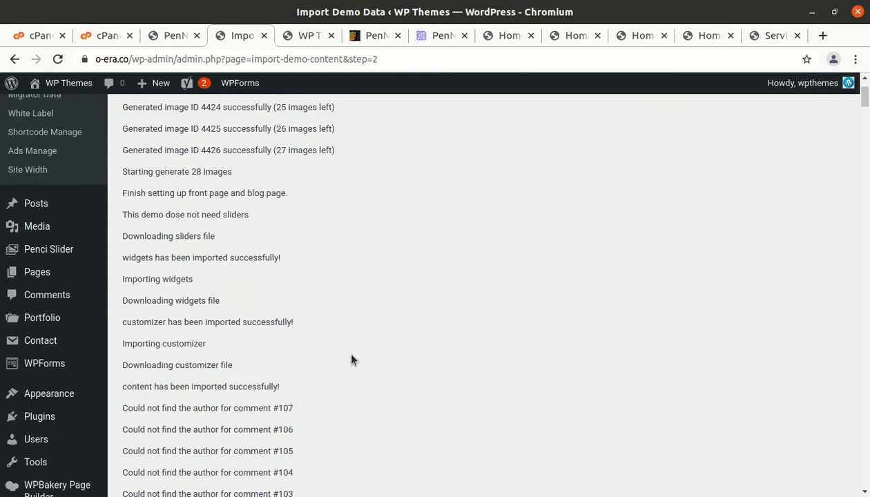
pyautogui.scroll(-5, 351, 360)
pyautogui.scroll(7, 356, 400)
pyautogui.scroll(4, 362, 408)
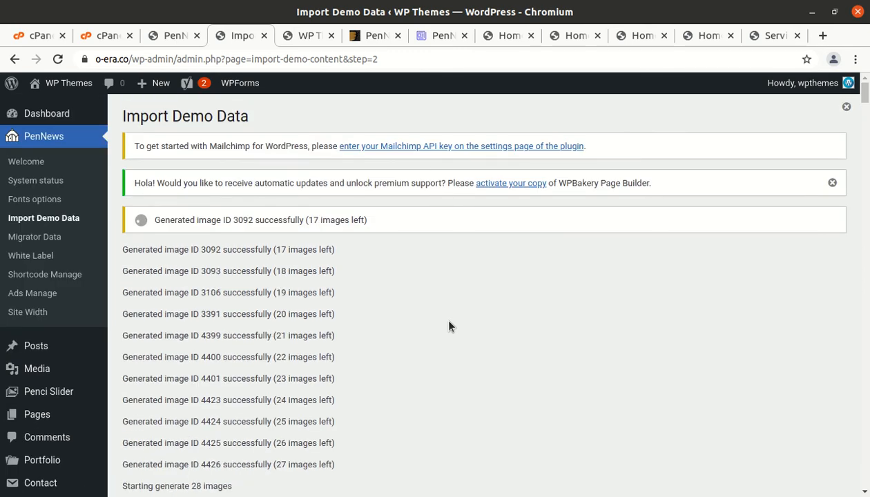
pyautogui.scroll(-9, 449, 326)
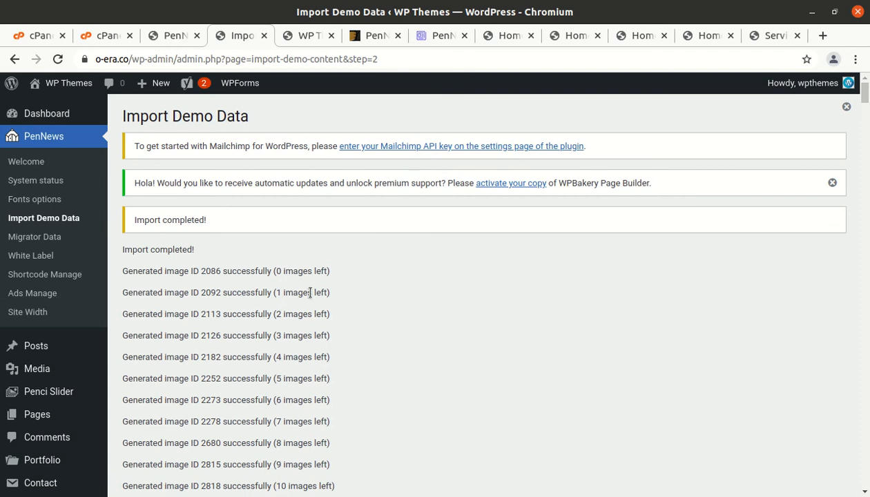
pyautogui.scroll(-10, 320, 297)
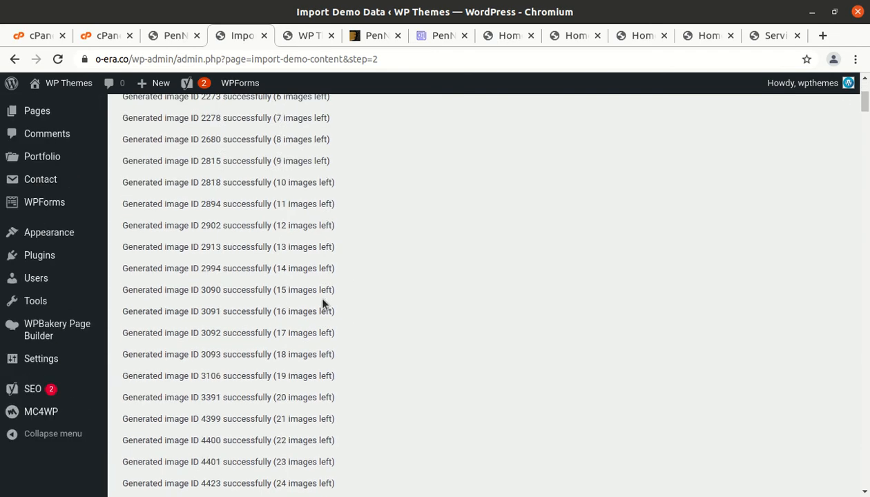
pyautogui.scroll(-20, 322, 305)
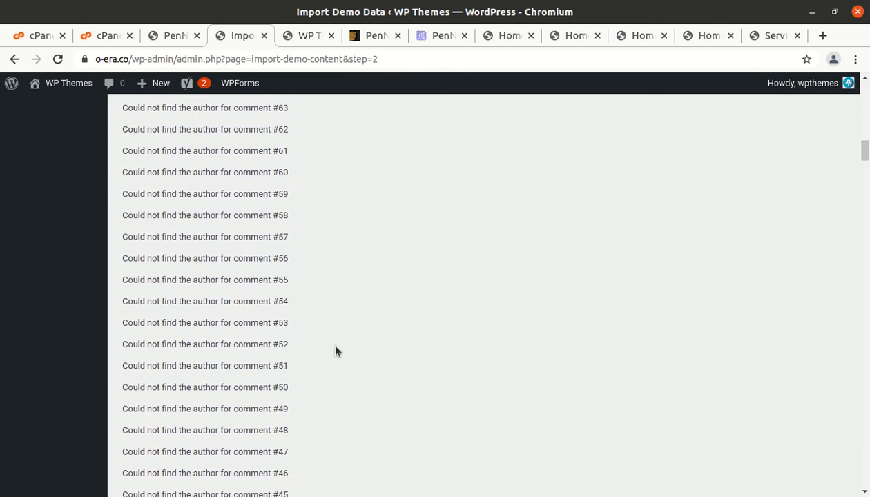
pyautogui.scroll(-10, 336, 381)
pyautogui.moveTo(862, 188); pyautogui.dragTo(794, 478)
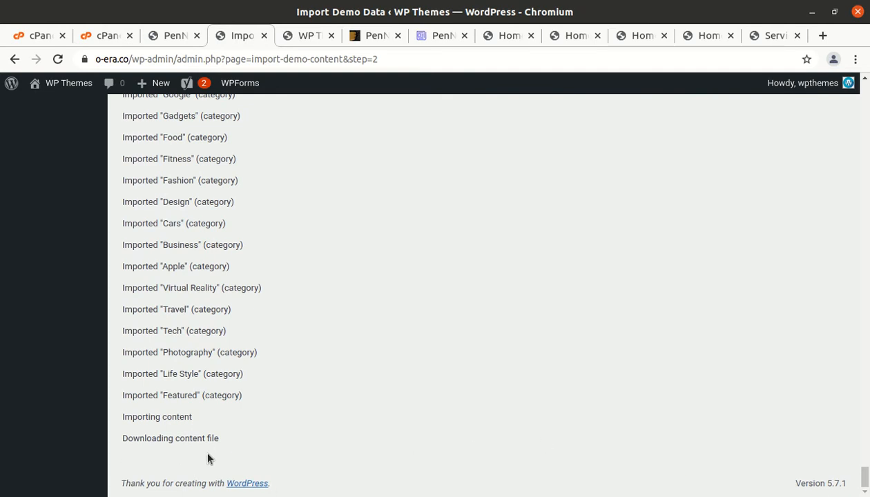
pyautogui.moveTo(864, 476); pyautogui.dragTo(862, 86)
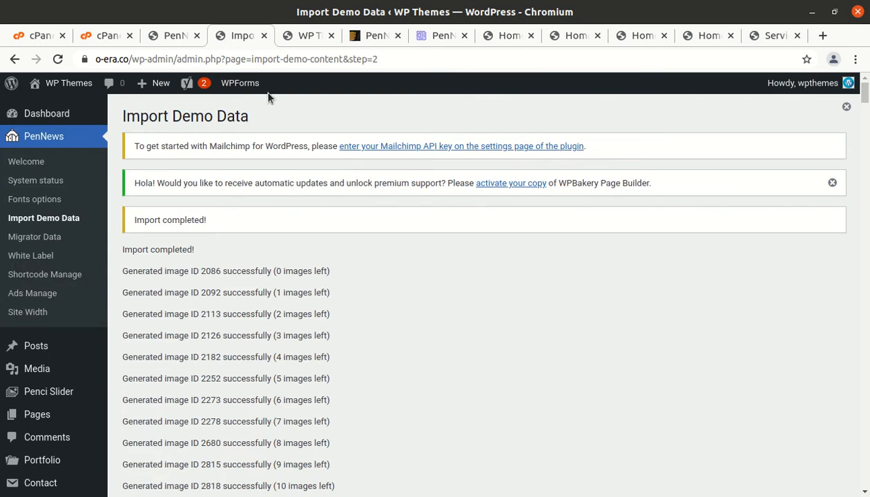
# Step: Switch to the live site, reload it, and look over the front page with the imported demo content
pyautogui.click(298, 35)
pyautogui.click(57, 59)
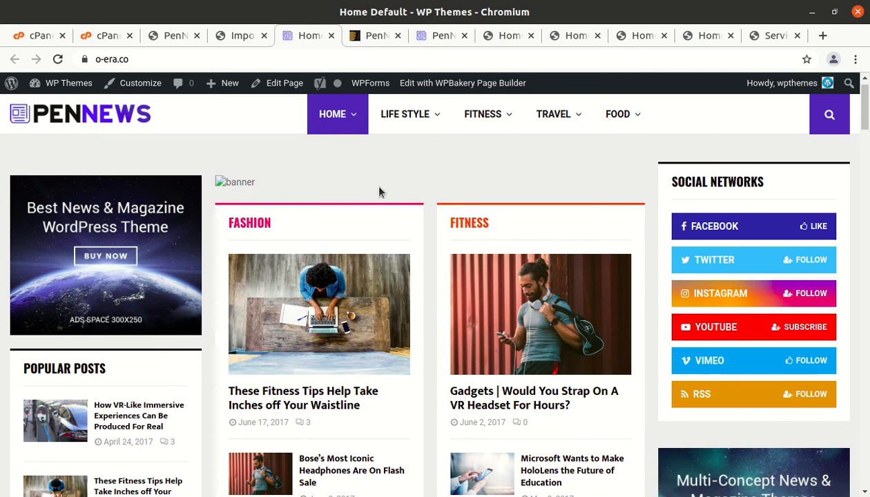
pyautogui.scroll(-3, 369, 371)
pyautogui.scroll(-10, 343, 387)
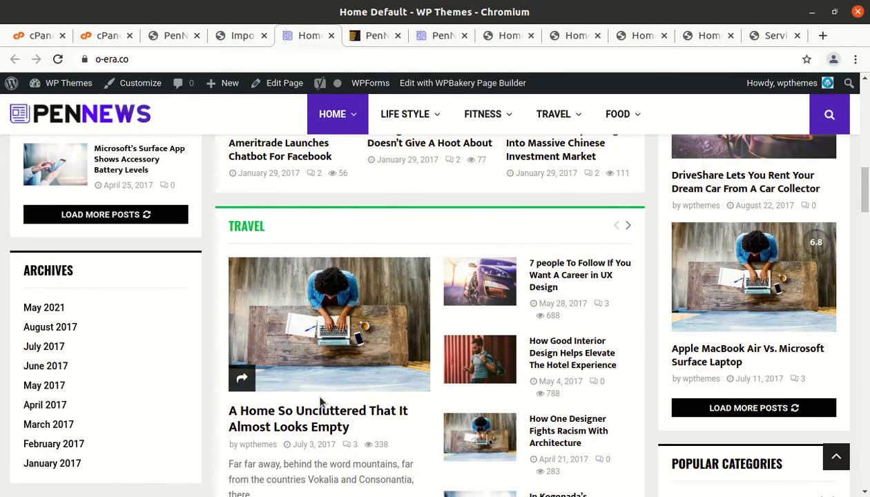
pyautogui.scroll(-11, 320, 402)
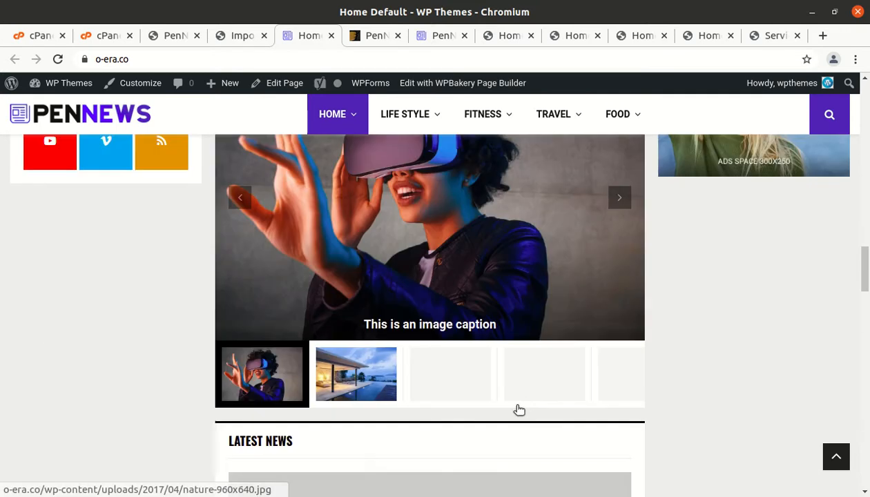
pyautogui.scroll(-7, 509, 413)
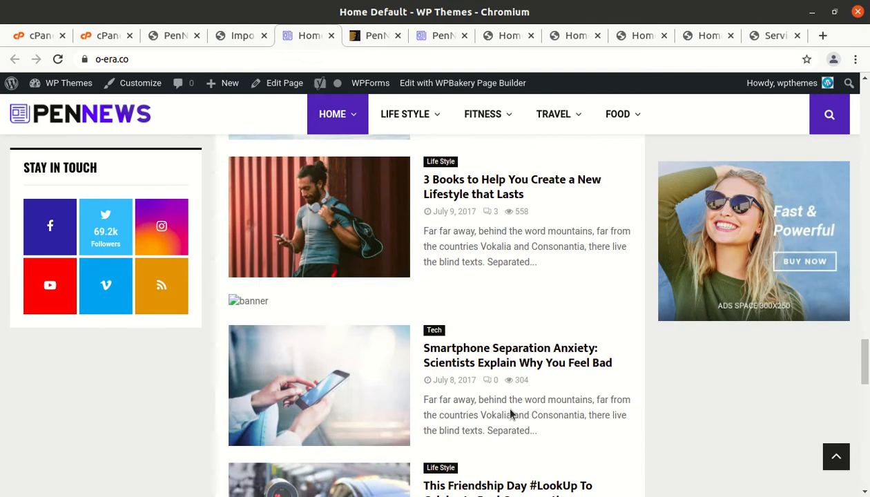
pyautogui.scroll(5, 516, 418)
pyautogui.scroll(7, 518, 418)
# Step: Open the article "Go Wild For Western Fashion With These Pioneering Outfits" from the Life Style category and look through its layout, related posts and comments
pyautogui.moveTo(421, 120)
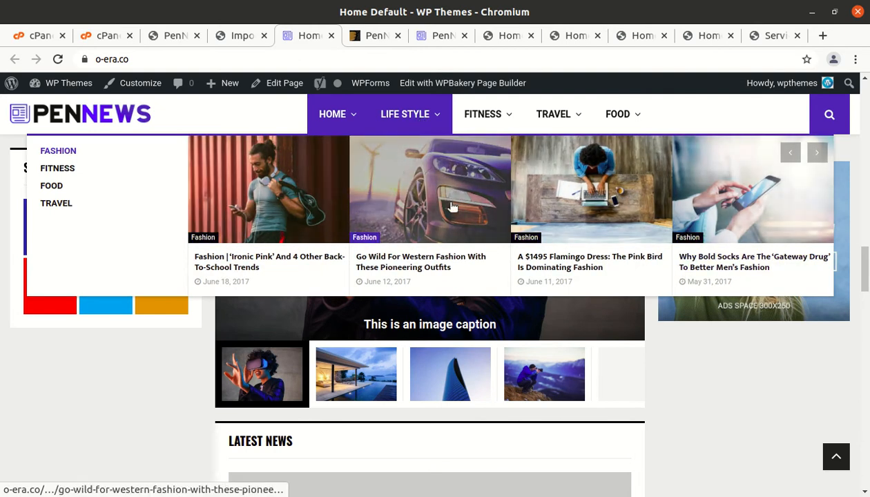
pyautogui.click(398, 202)
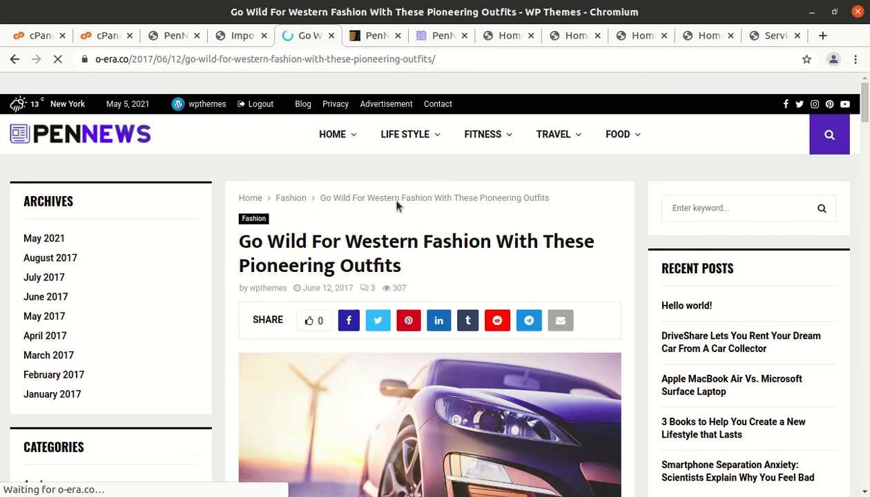
pyautogui.scroll(-8, 500, 319)
pyautogui.scroll(-10, 498, 326)
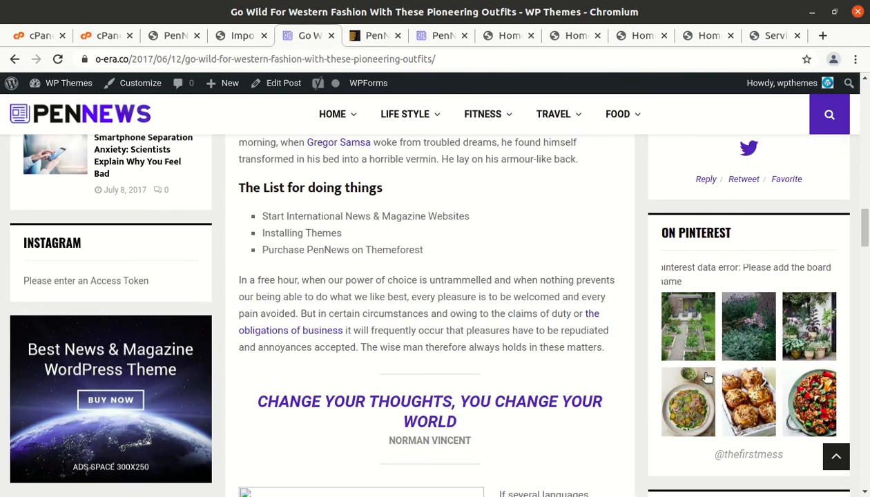
pyautogui.scroll(-14, 706, 377)
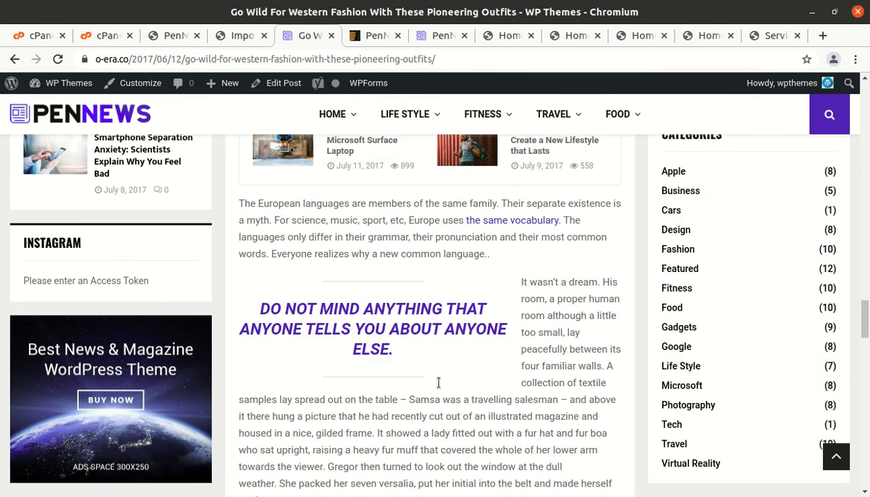
pyautogui.scroll(-10, 557, 368)
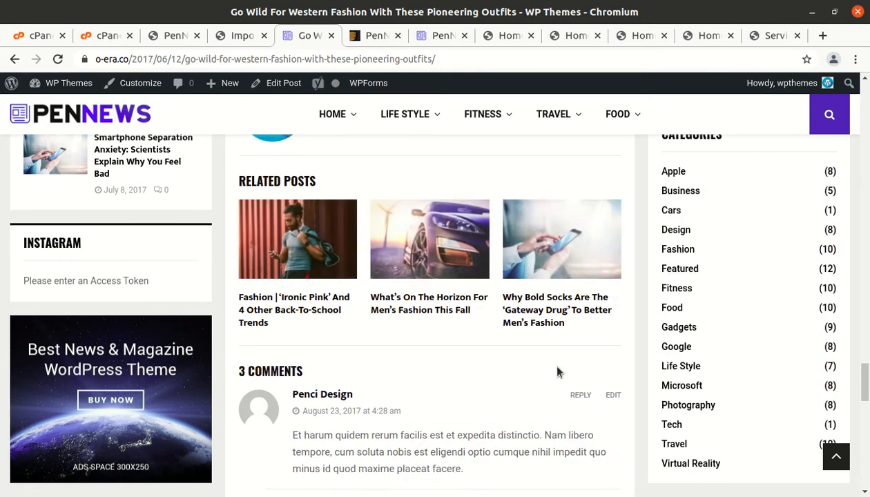
pyautogui.scroll(-3, 557, 372)
pyautogui.scroll(8, 429, 386)
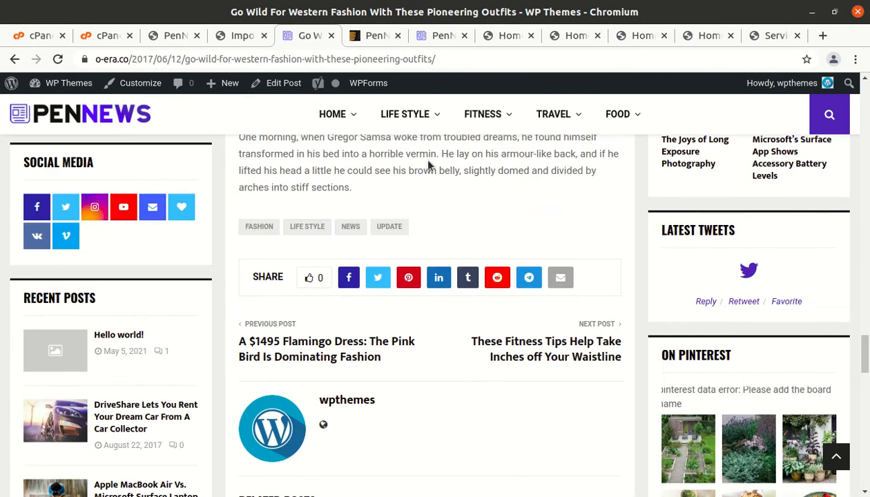
pyautogui.click(406, 200)
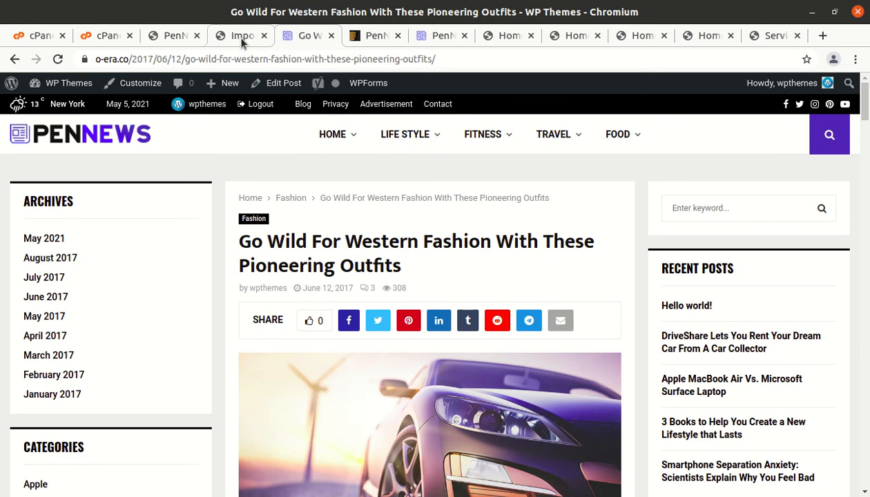
# Step: Close the opened article, return to the WordPress admin and open the dashboard home
pyautogui.click(331, 35)
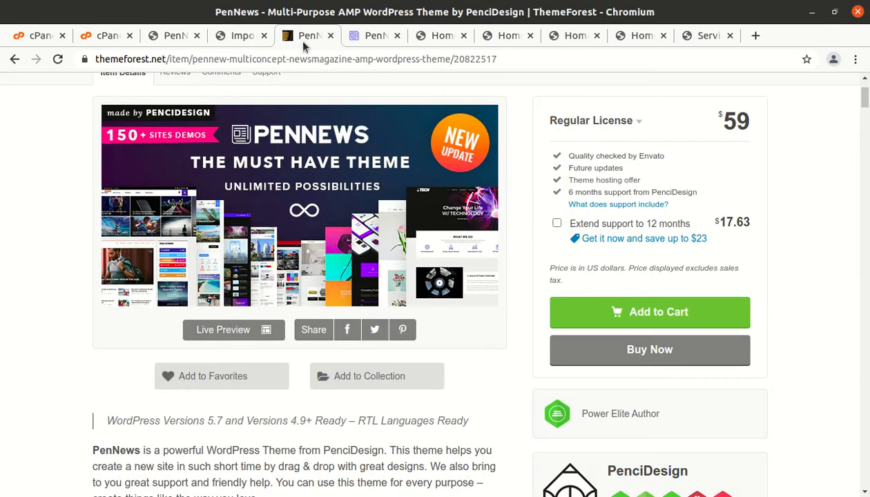
pyautogui.click(242, 42)
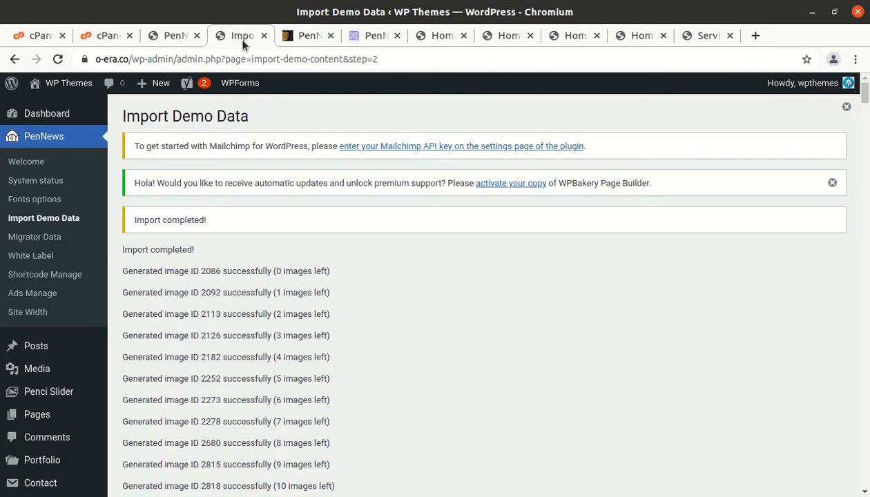
pyautogui.click(68, 122)
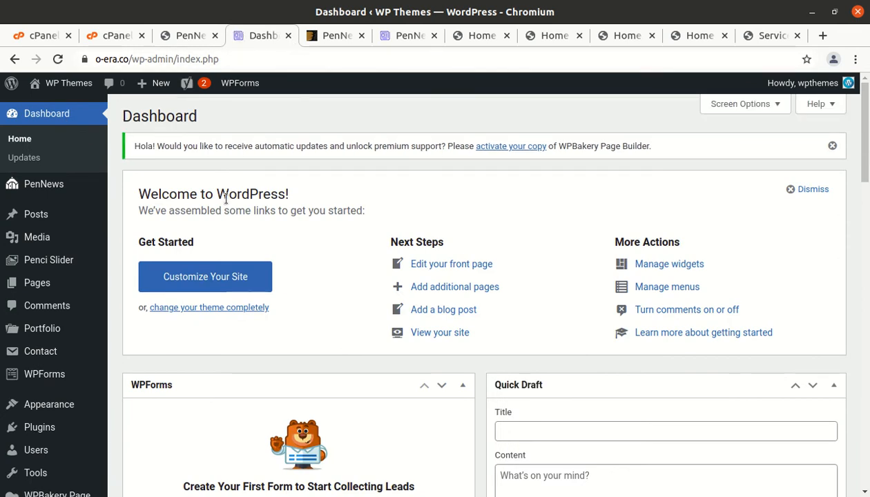
# Step: Look through the PenNews Welcome page and the Fonts options page, and return to Getting started
pyautogui.moveTo(84, 212)
pyautogui.moveTo(76, 185)
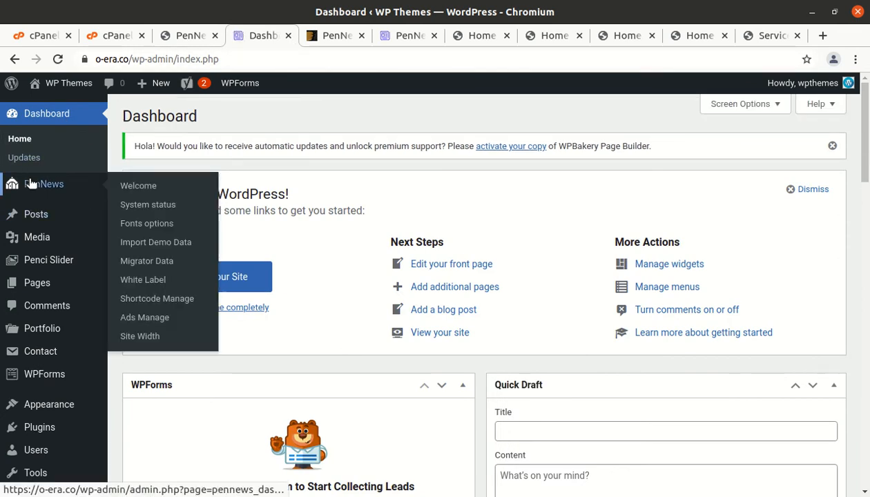
pyautogui.click(140, 190)
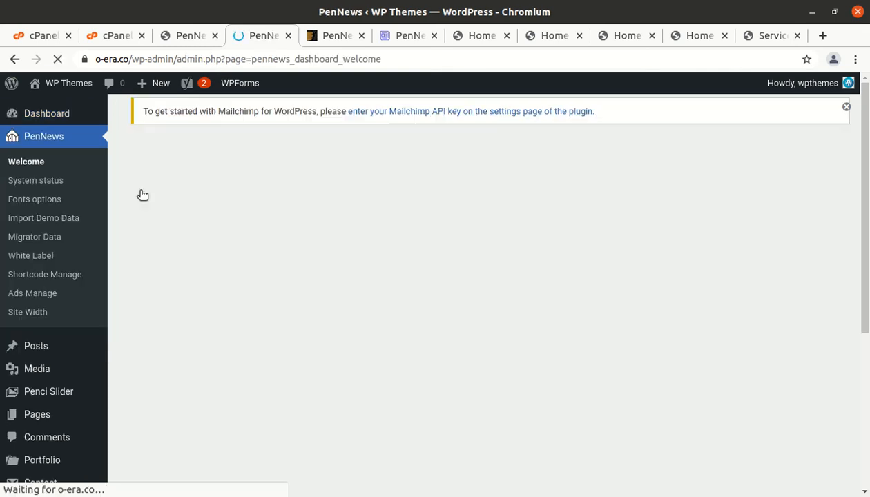
pyautogui.scroll(-7, 178, 235)
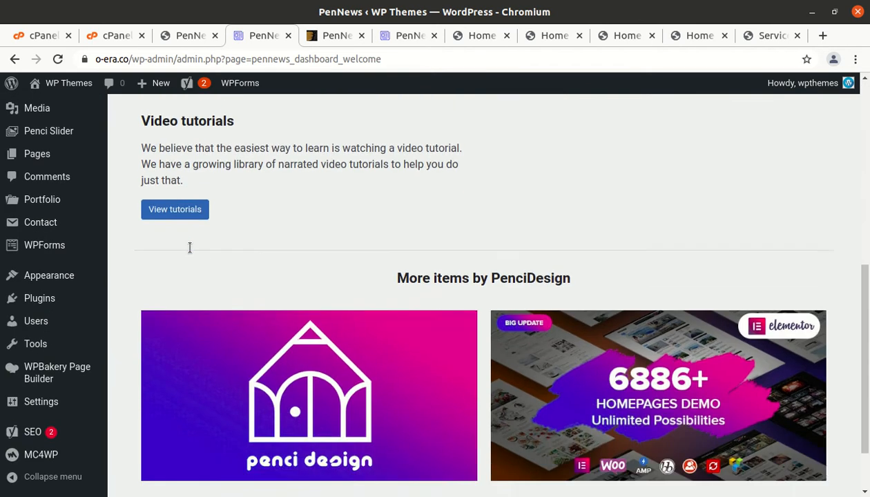
pyautogui.scroll(1, 55, 156)
pyautogui.scroll(3, 55, 156)
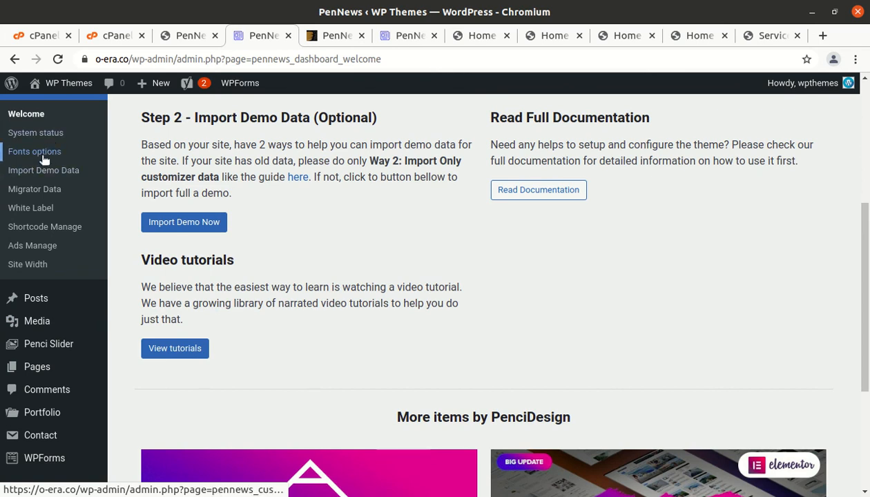
pyautogui.click(42, 153)
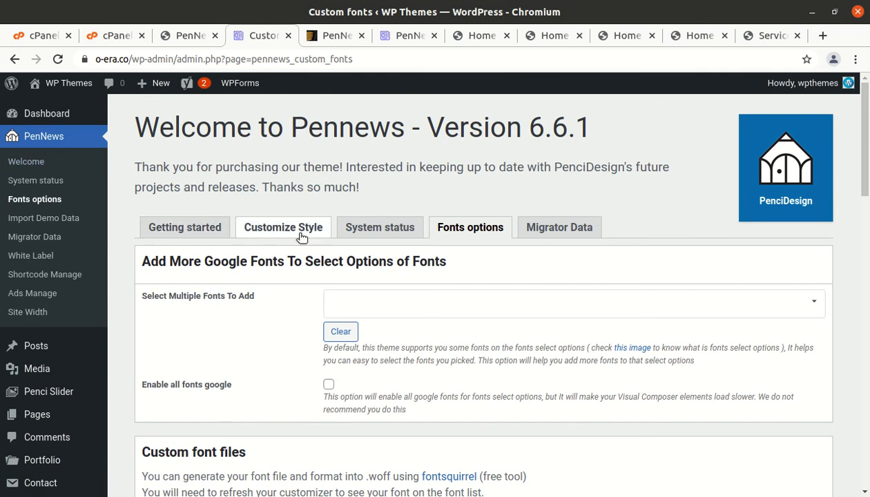
pyautogui.click(198, 233)
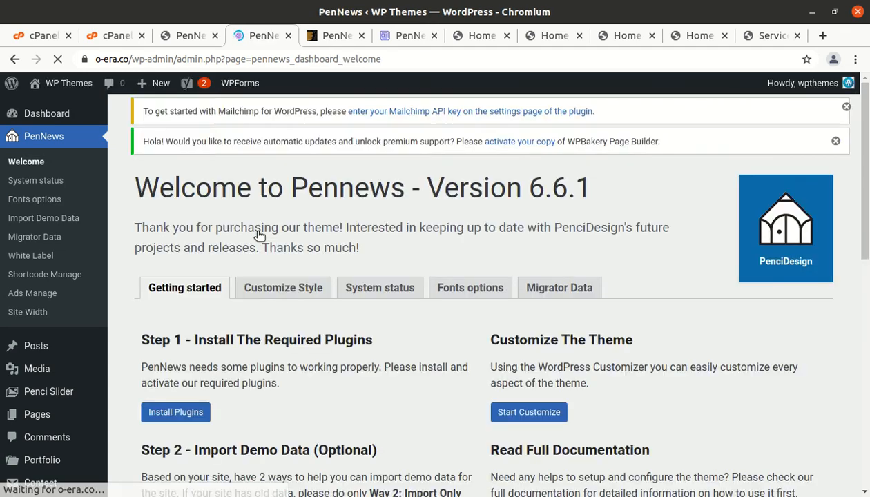
# Step: Look over the PenNews admin entries and open the theme Customizer through Customize Style
pyautogui.click(279, 232)
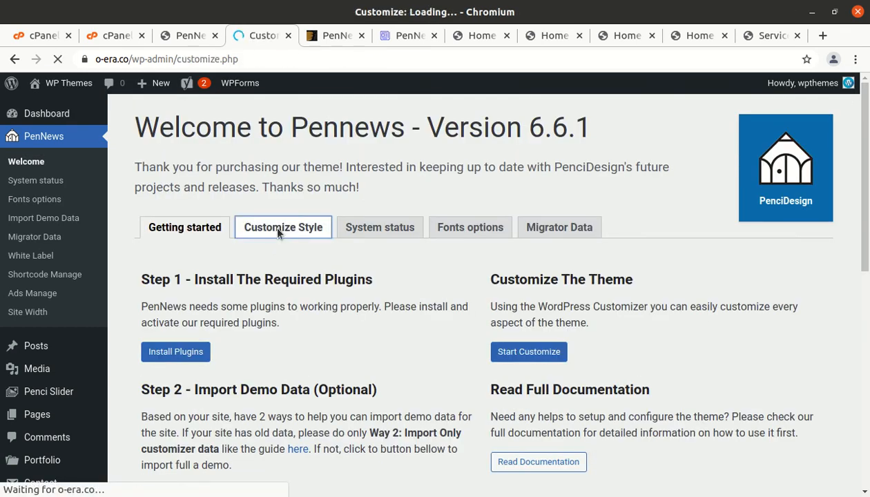
pyautogui.scroll(-10, 399, 271)
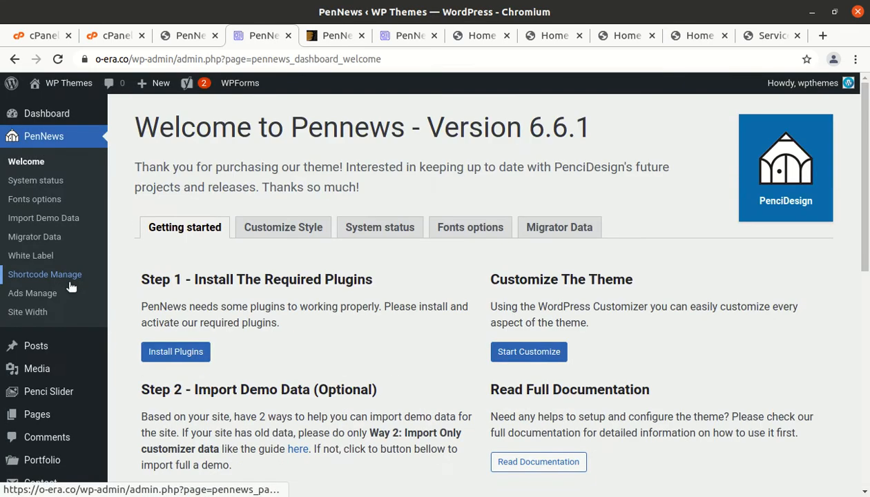
pyautogui.scroll(-3, 41, 363)
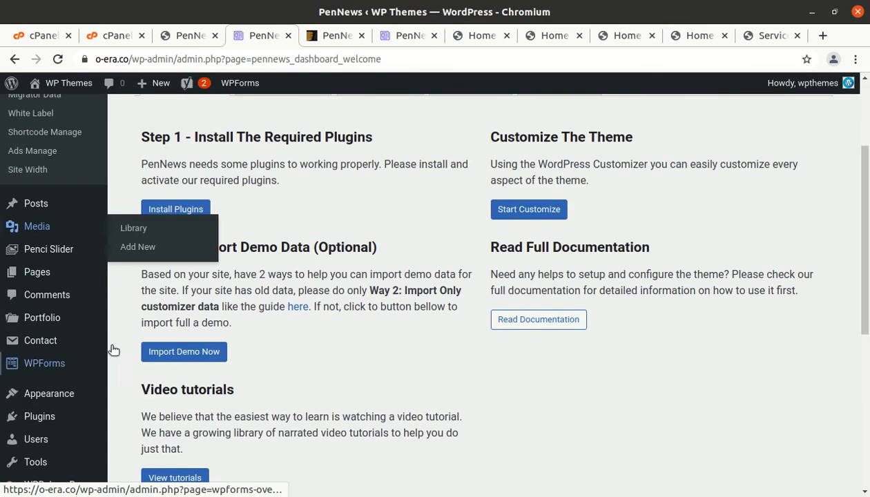
pyautogui.scroll(3, 228, 324)
pyautogui.click(296, 232)
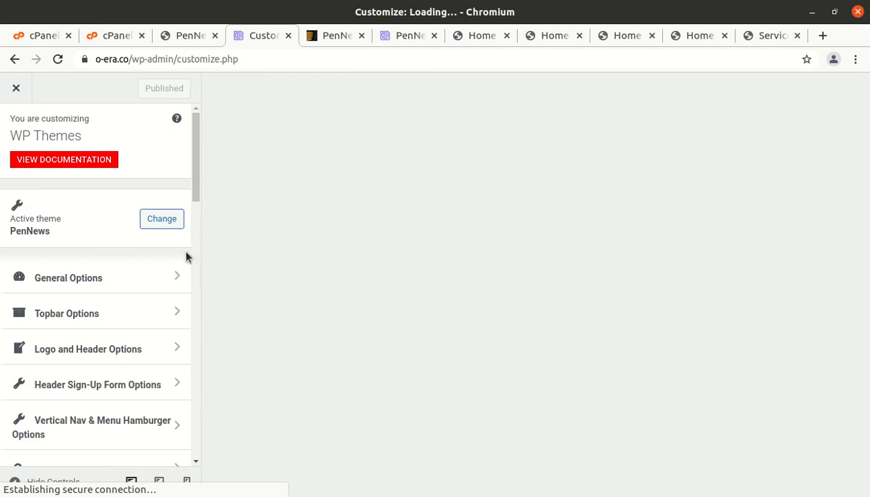
# Step: Look through the Customizer's General Options, including the site icon and typography settings, and return to the section list
pyautogui.click(103, 283)
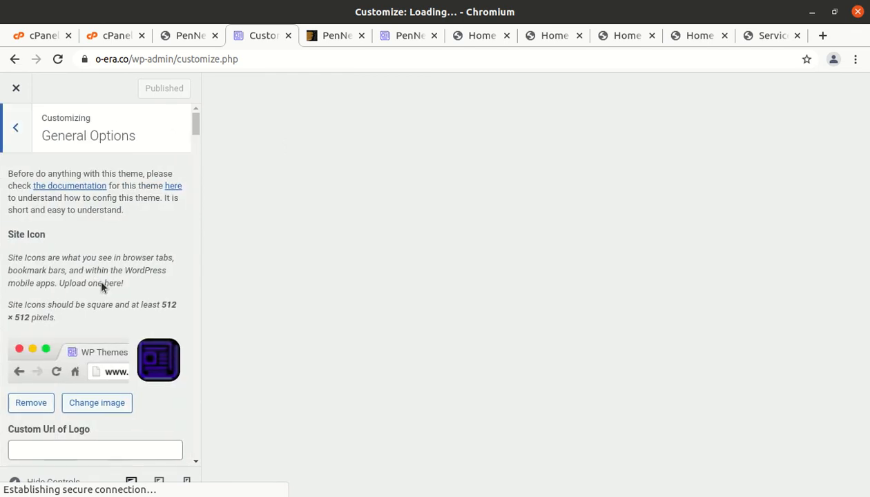
pyautogui.scroll(-2, 115, 298)
pyautogui.scroll(-4, 115, 299)
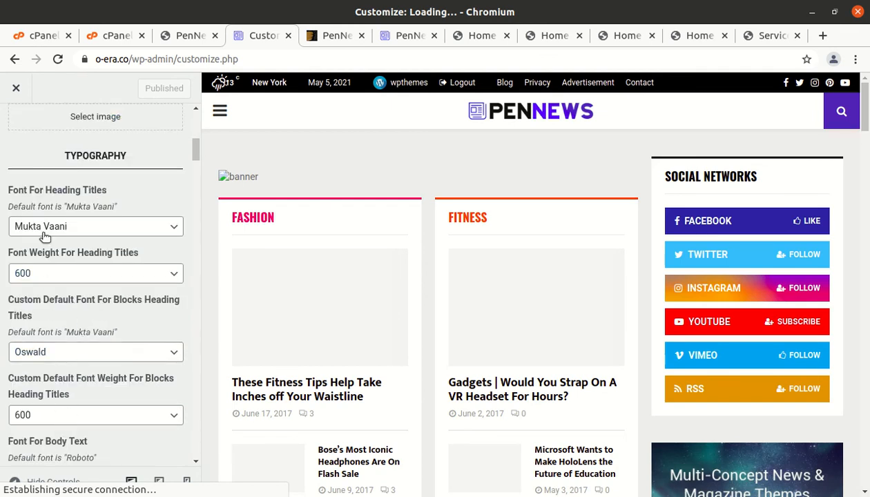
pyautogui.scroll(-2, 44, 273)
pyautogui.scroll(8, 64, 201)
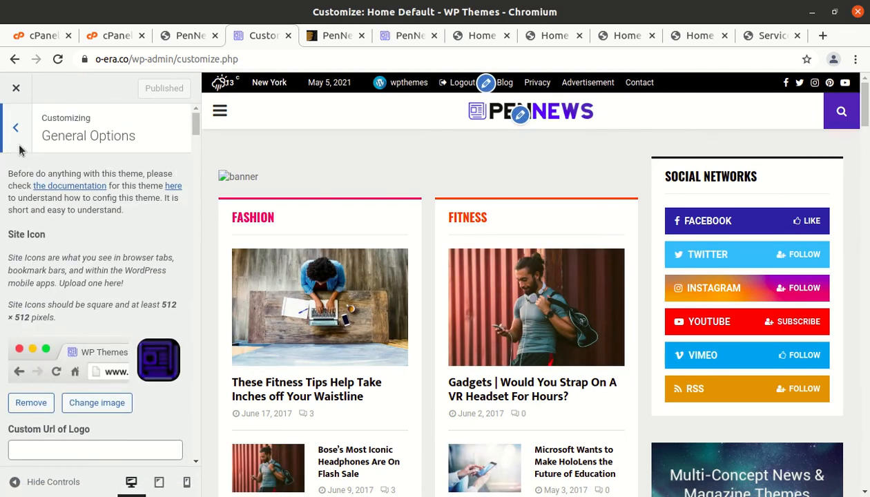
pyautogui.click(16, 131)
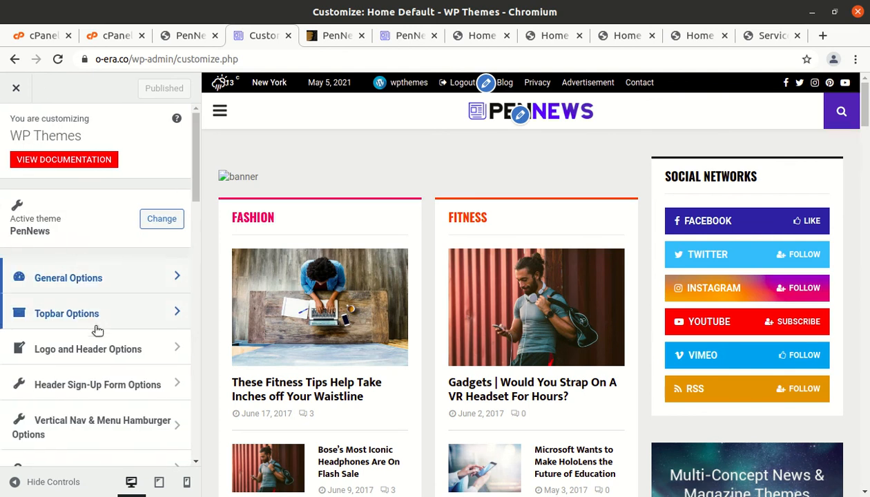
# Step: Review the Topbar Options, including container width, top bar layout and trending, and return to the section list
pyautogui.click(94, 318)
pyautogui.scroll(-5, 93, 321)
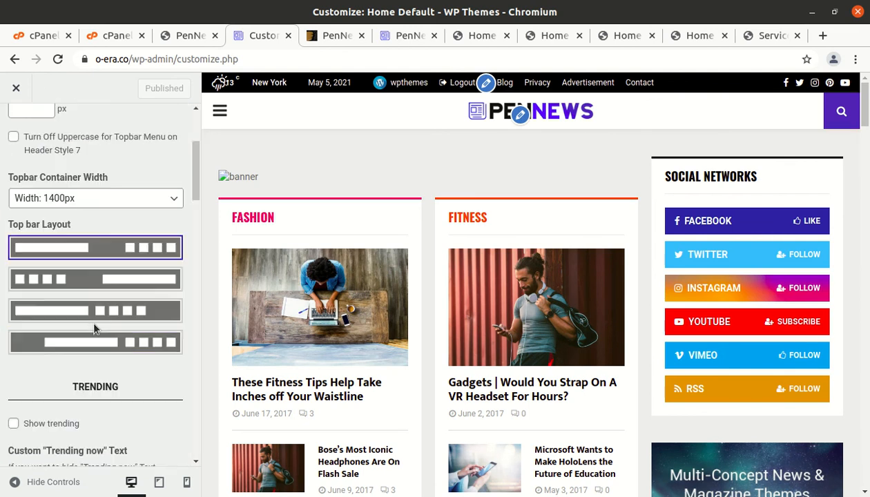
pyautogui.scroll(5, 33, 208)
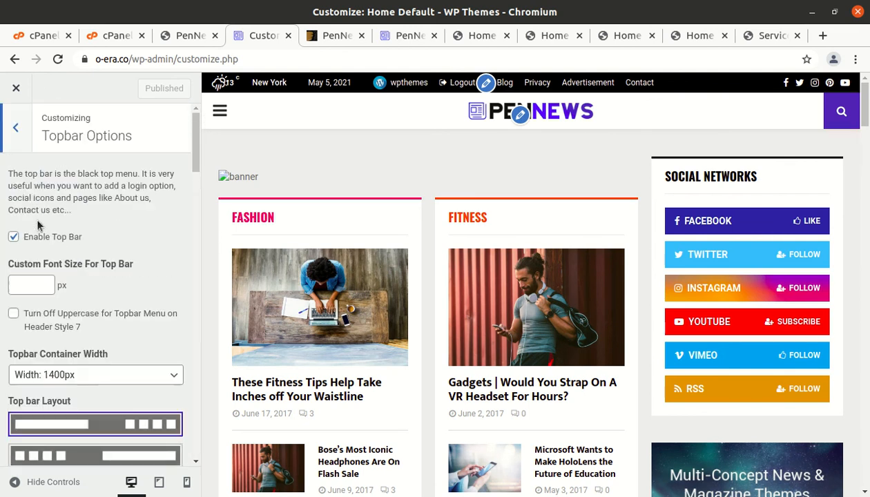
pyautogui.click(16, 130)
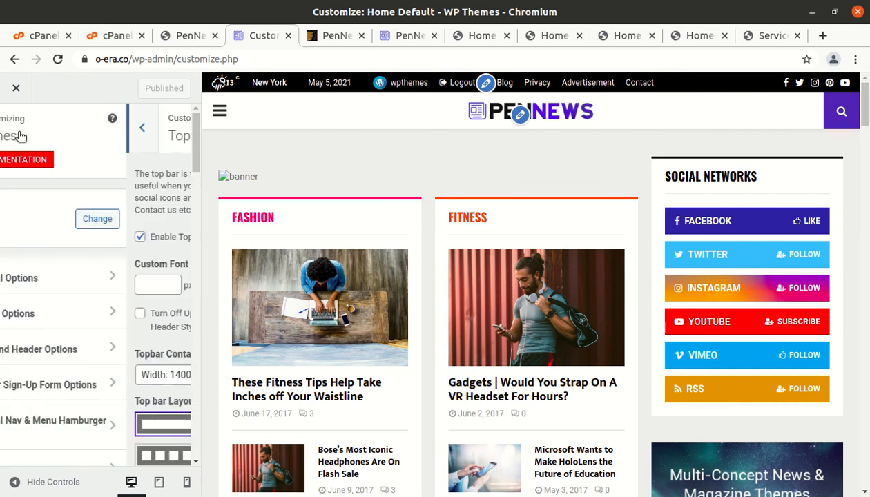
# Step: Review the Logo and Header Options, including the text logo and logo image uploads, and return to the section list
pyautogui.click(94, 351)
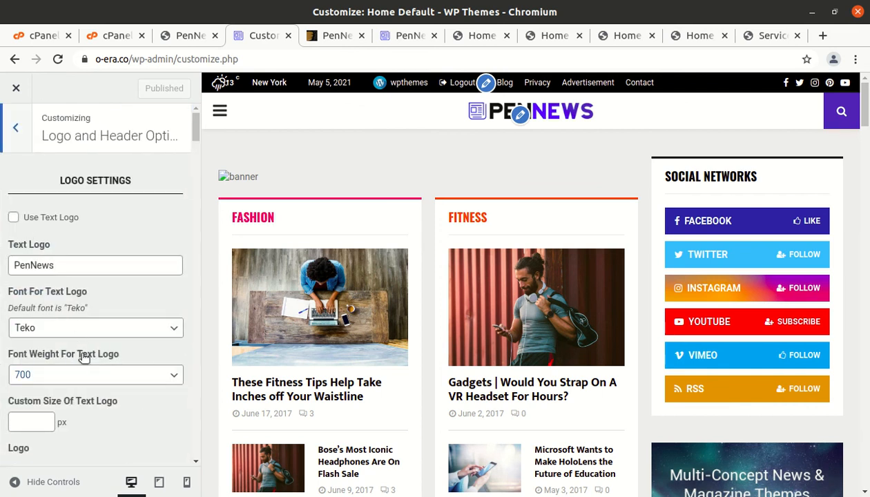
pyautogui.scroll(-5, 81, 356)
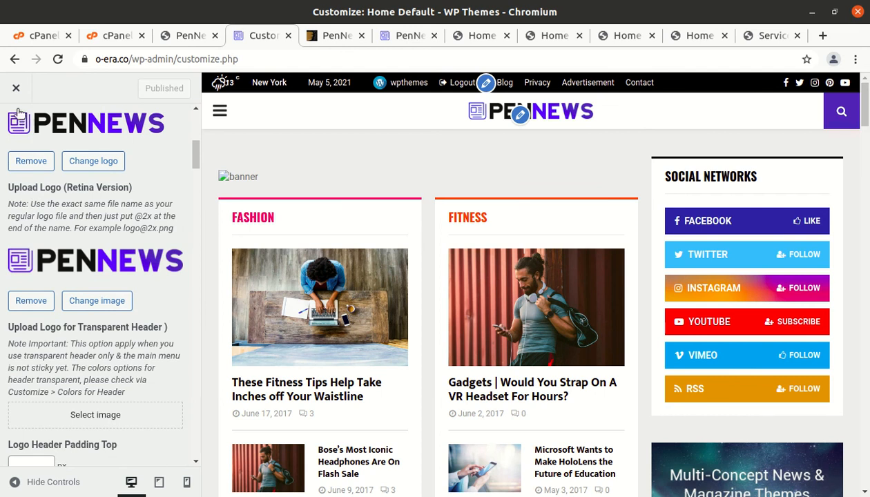
pyautogui.scroll(5, 42, 200)
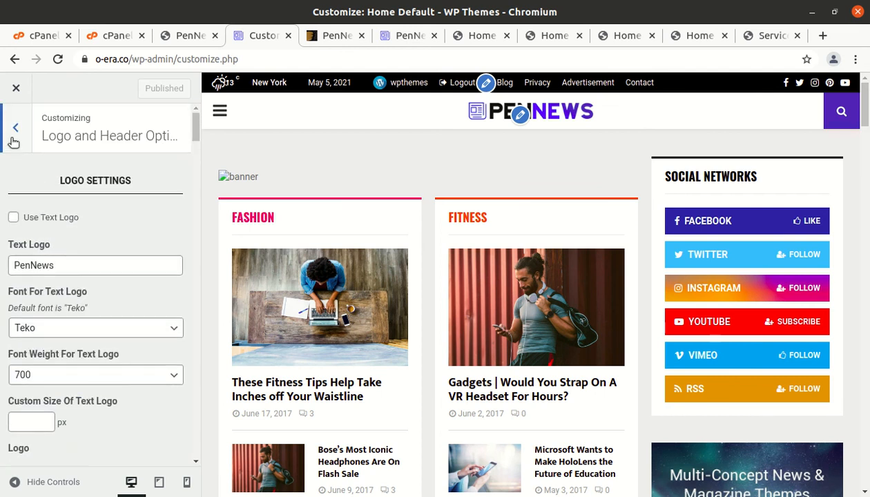
pyautogui.click(14, 138)
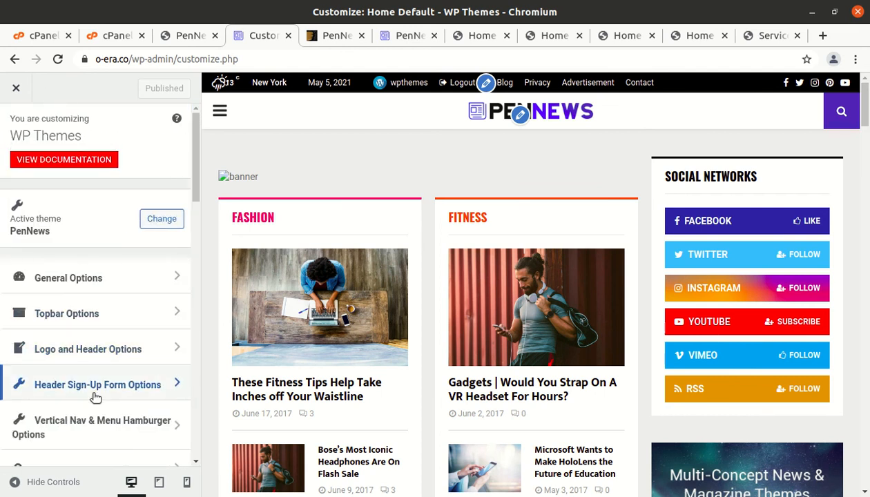
# Step: Review the Header Sign-Up Form Options, including its width, padding and color settings, and return to the section list
pyautogui.click(96, 397)
pyautogui.scroll(-6, 97, 399)
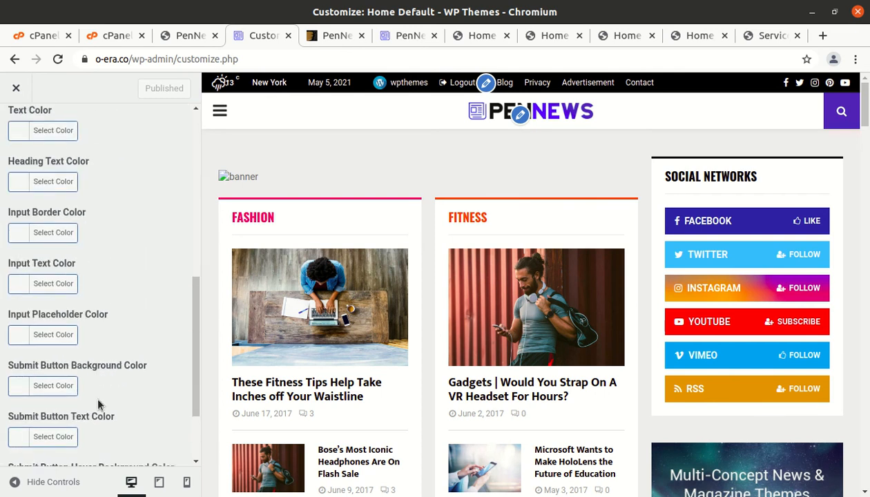
pyautogui.scroll(-2, 97, 414)
pyautogui.scroll(7, 64, 366)
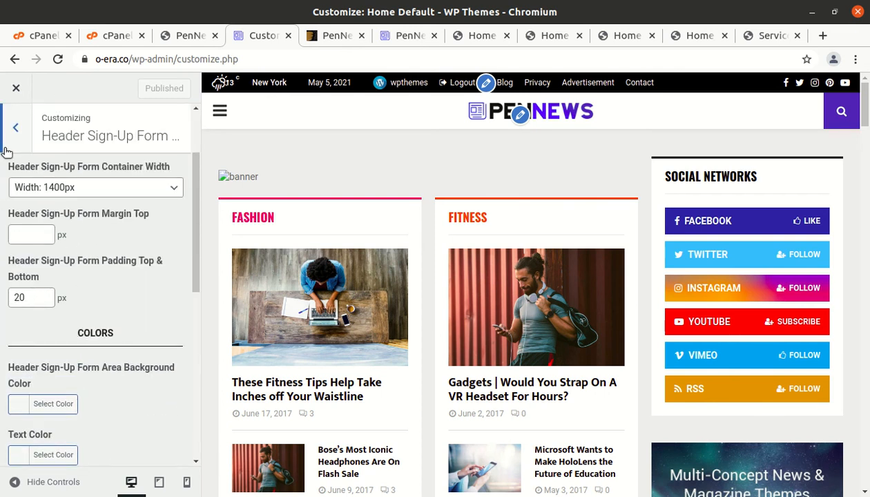
pyautogui.click(16, 131)
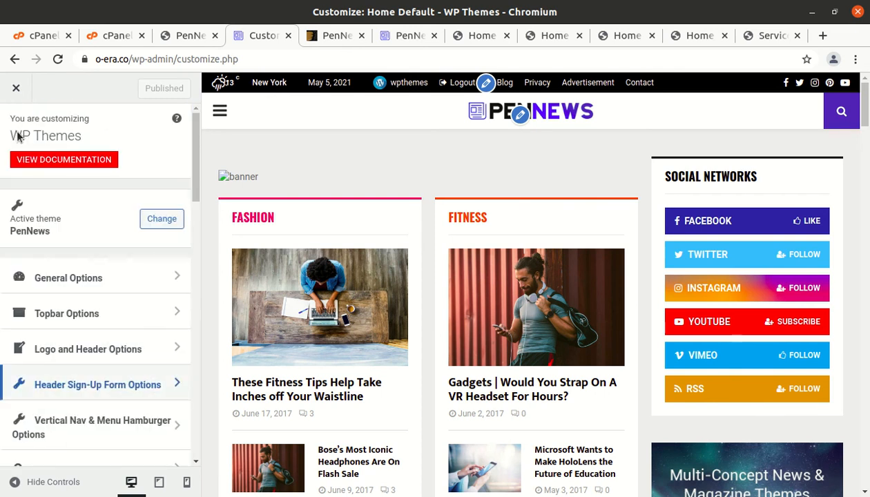
# Step: Review the Vertical Nav & Menu Hamburger Options, including position, custom width and logo, and return to the section list
pyautogui.click(126, 428)
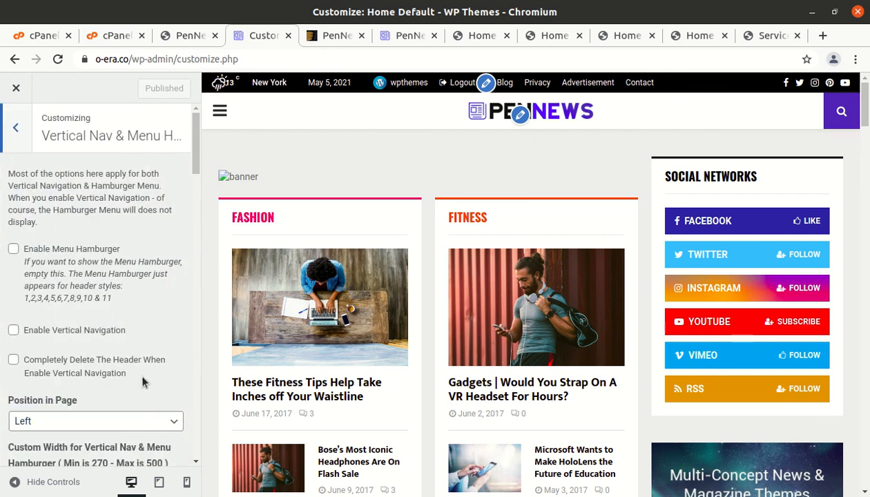
pyautogui.scroll(-4, 139, 379)
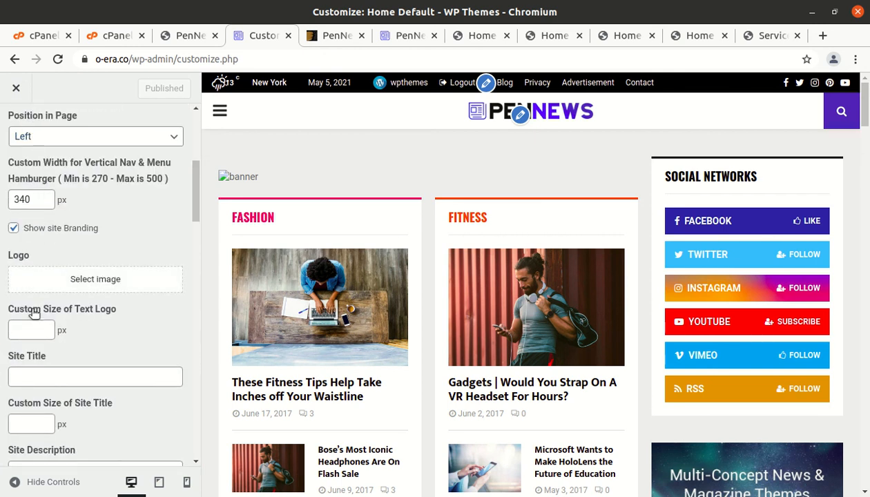
pyautogui.scroll(4, 21, 306)
pyautogui.click(16, 128)
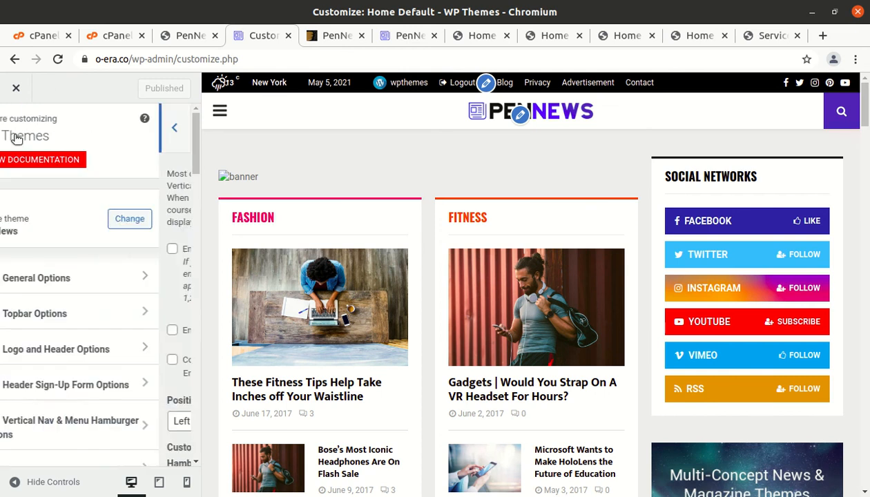
# Step: Review the Ajax Search Options and return to the section list
pyautogui.scroll(-1, 110, 452)
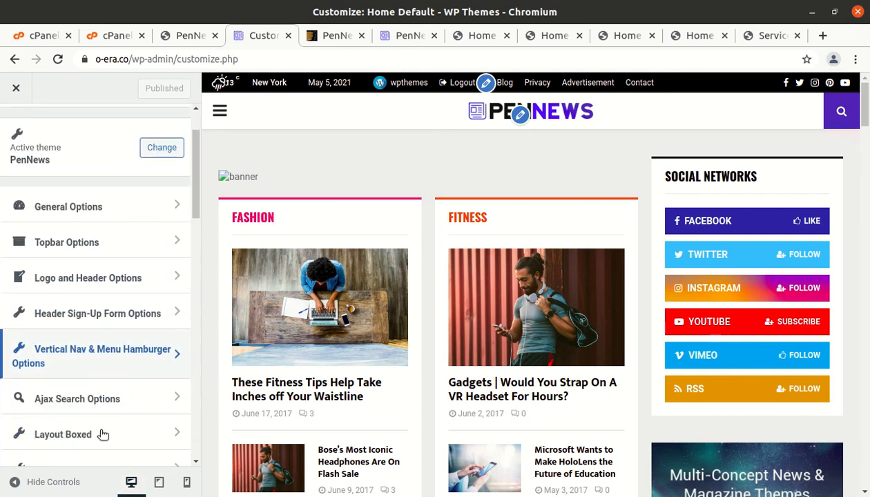
pyautogui.click(97, 399)
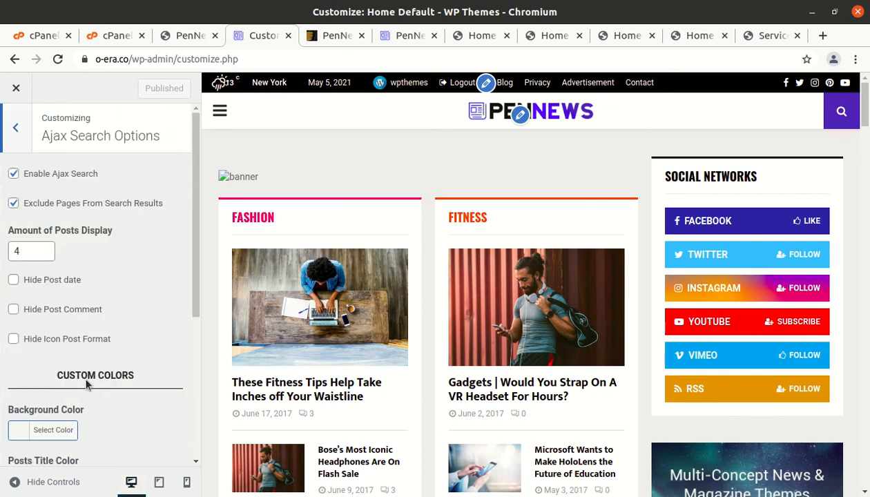
pyautogui.click(16, 130)
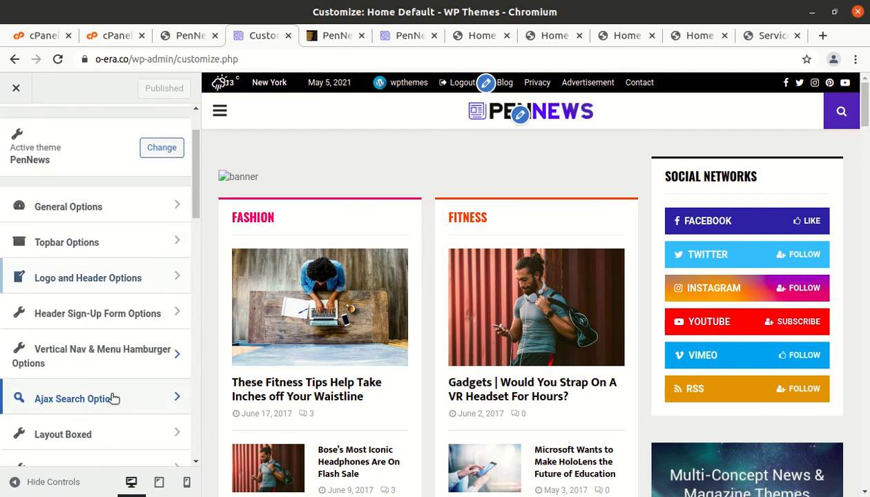
# Step: Examine the remaining Customizer sections, from Layout Boxed down to Additional CSS, and close the Customizer
pyautogui.scroll(-3, 110, 442)
pyautogui.scroll(-2, 87, 438)
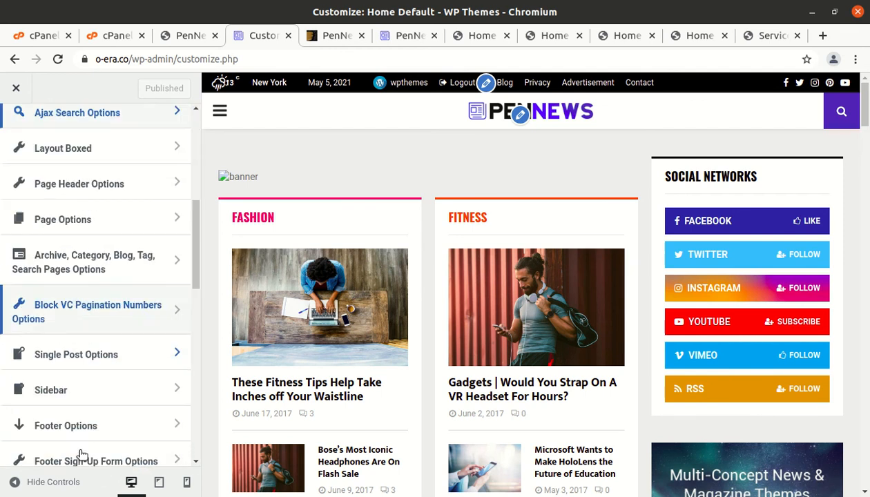
pyautogui.scroll(-2, 91, 345)
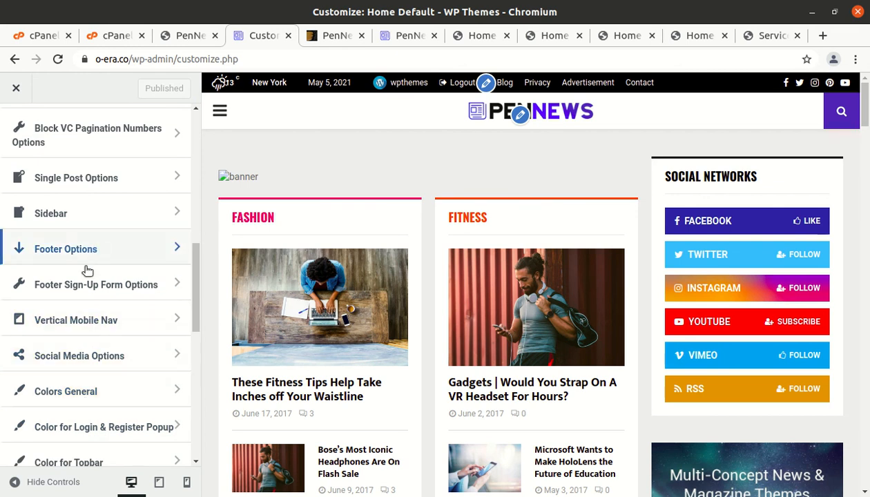
pyautogui.scroll(-2, 107, 345)
pyautogui.scroll(-2, 112, 447)
pyautogui.scroll(5, 93, 413)
pyautogui.scroll(-9, 95, 413)
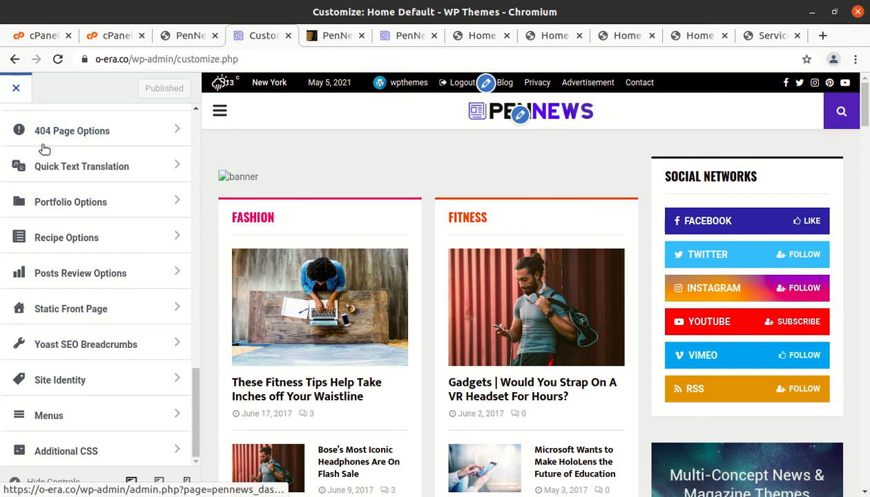
pyautogui.click(19, 102)
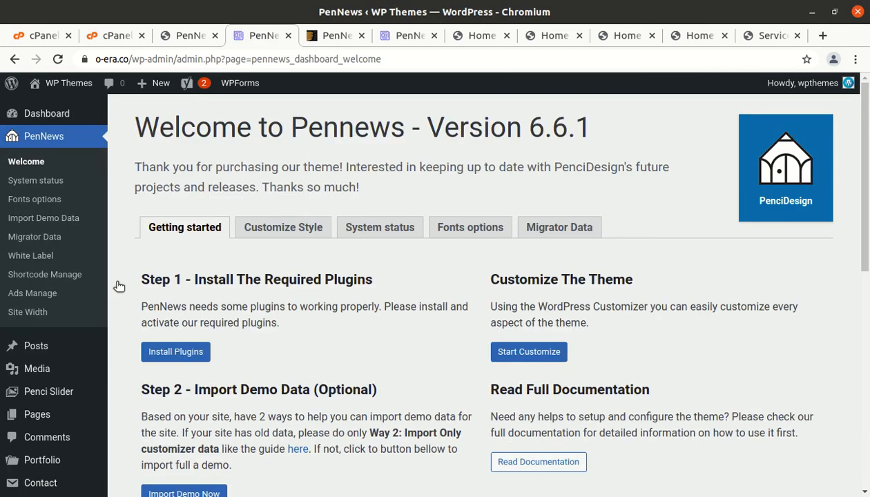
# Step: Look through the PenNews Welcome page and the admin menu down to MC4WP, and go to the WordPress Dashboard
pyautogui.scroll(-5, 62, 352)
pyautogui.moveTo(43, 229)
pyautogui.scroll(-4, 35, 310)
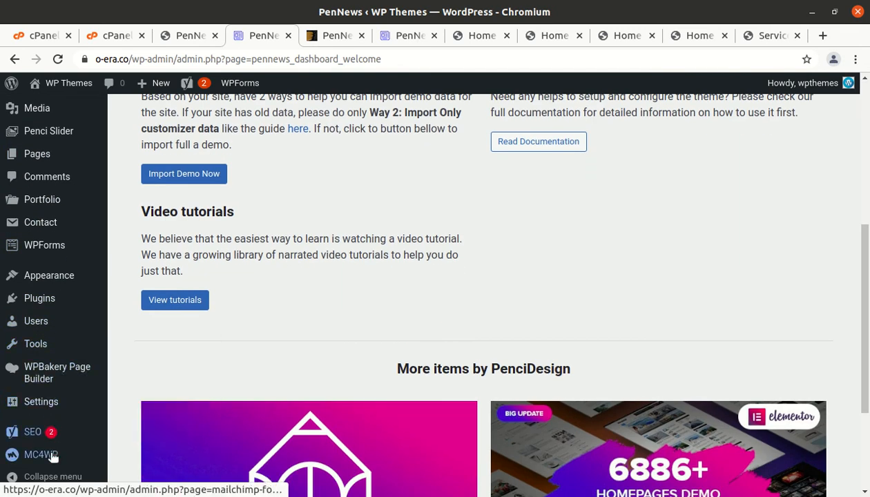
pyautogui.moveTo(54, 468)
pyautogui.scroll(-5, 54, 470)
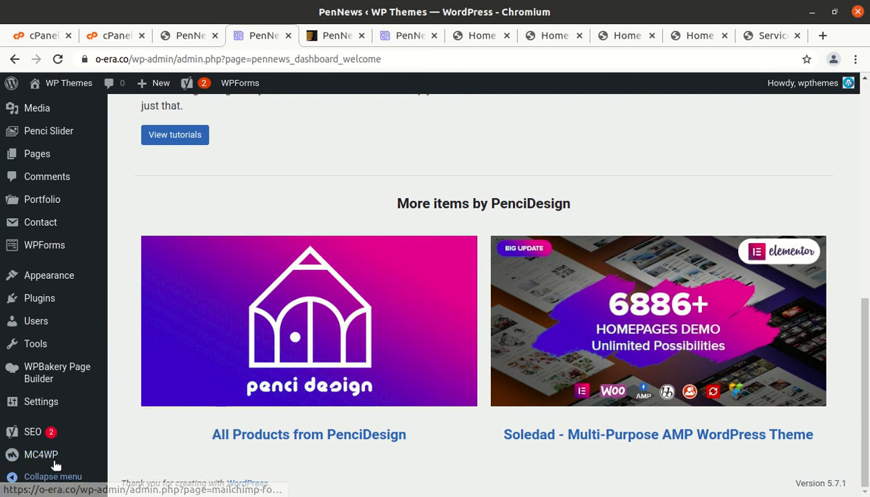
pyautogui.scroll(14, 55, 456)
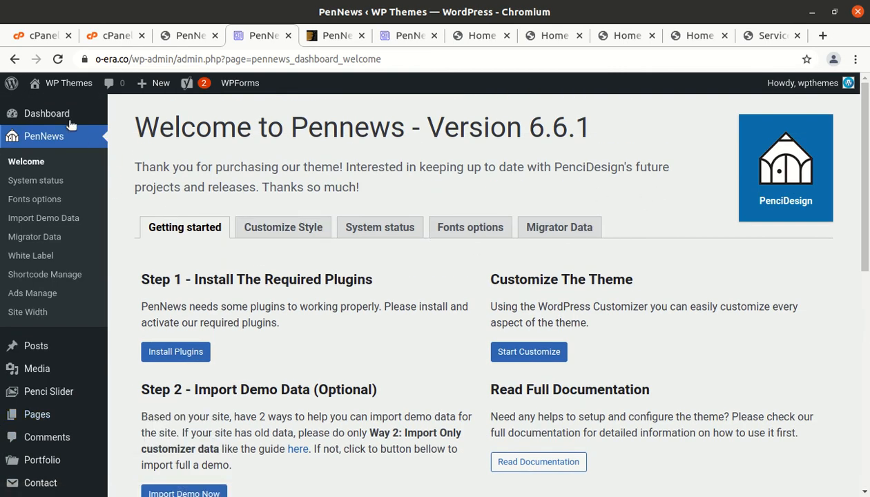
pyautogui.click(36, 113)
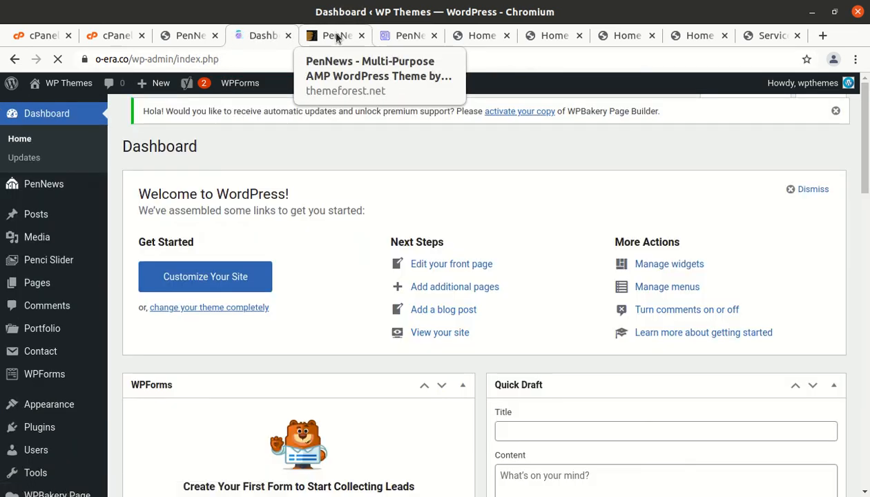
# Step: View the PenNews item page on ThemeForest and return to the WordPress Dashboard
pyautogui.click(336, 39)
pyautogui.scroll(2, 141, 272)
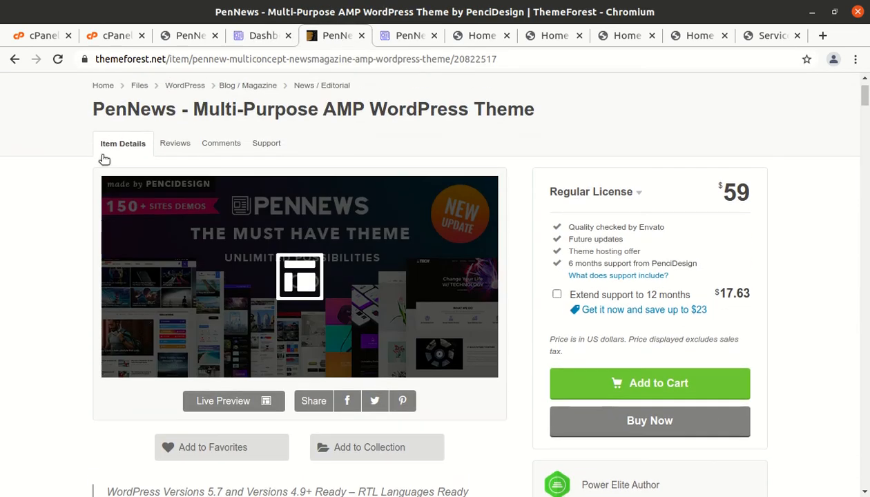
pyautogui.click(246, 39)
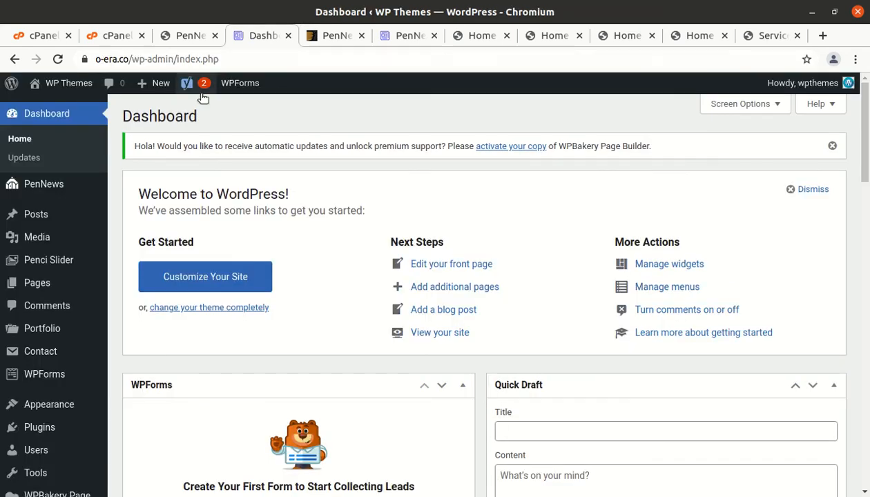
# Step: Open the WP Themes site's front end in a new browser tab and switch to it
pyautogui.moveTo(47, 84)
pyautogui.middleClick(47, 105)
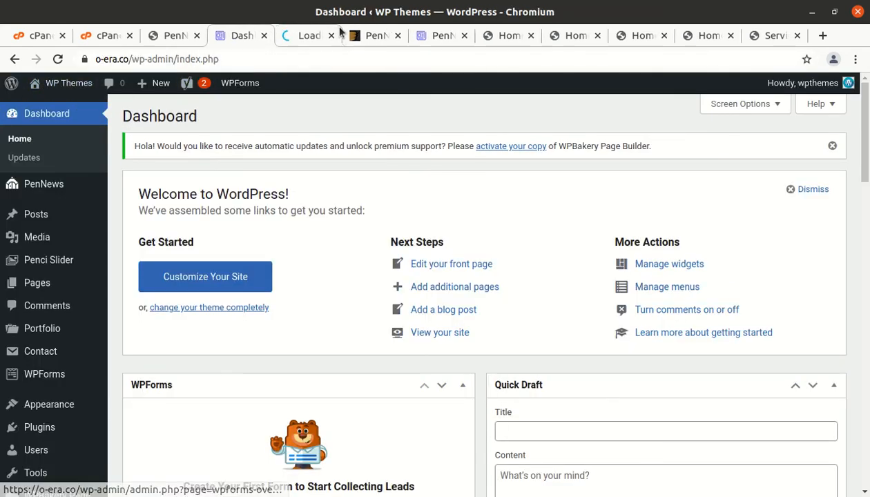
pyautogui.click(299, 36)
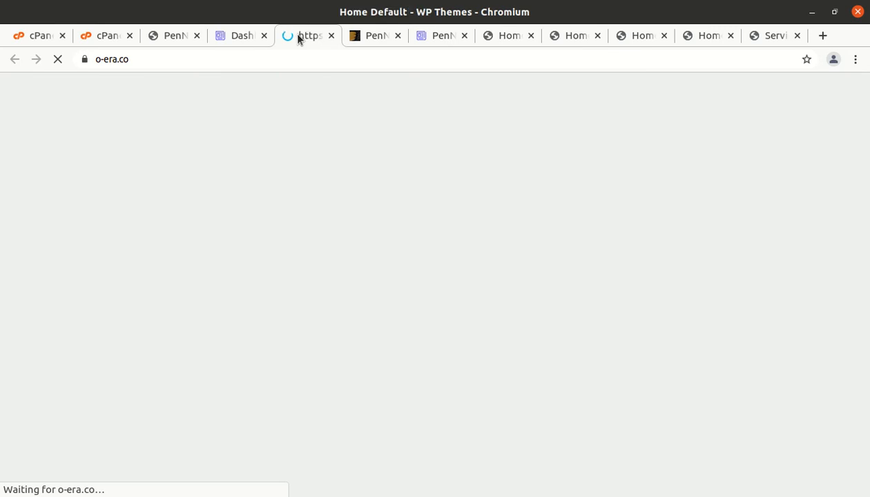